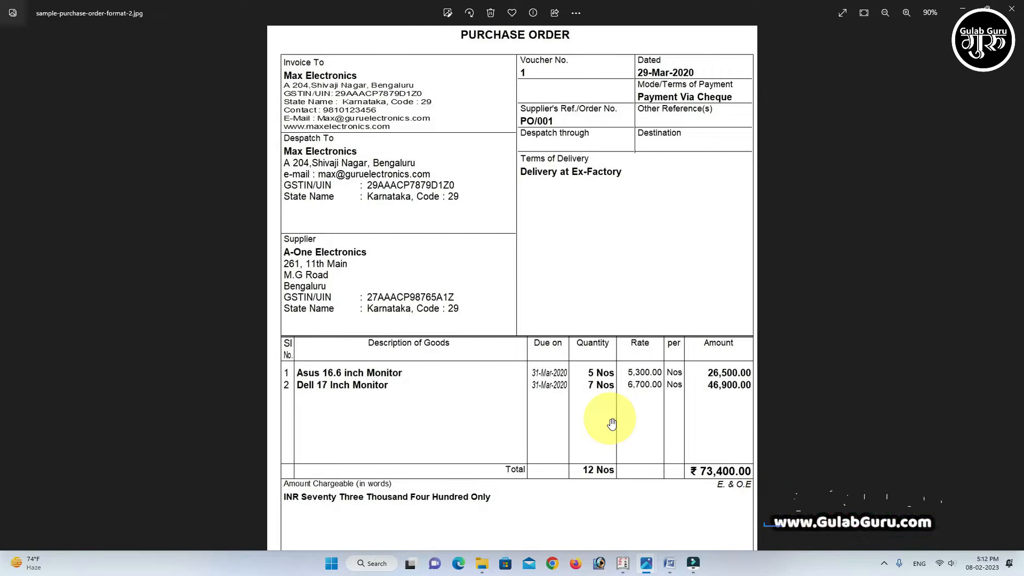
- Switch to the TALLY PURCHASE document in Word and review the sample purchase invoices' supplier details and item tables
{"action": "left_click", "coordinate": [667, 564]}
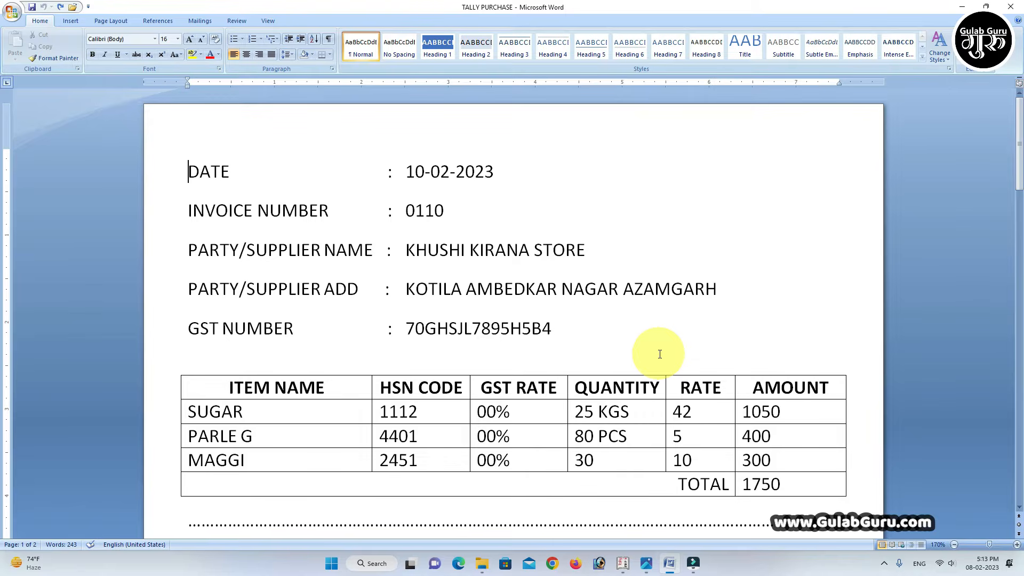
{"action": "scroll", "coordinate": [626, 343], "scroll_direction": "down", "scroll_amount": 5}
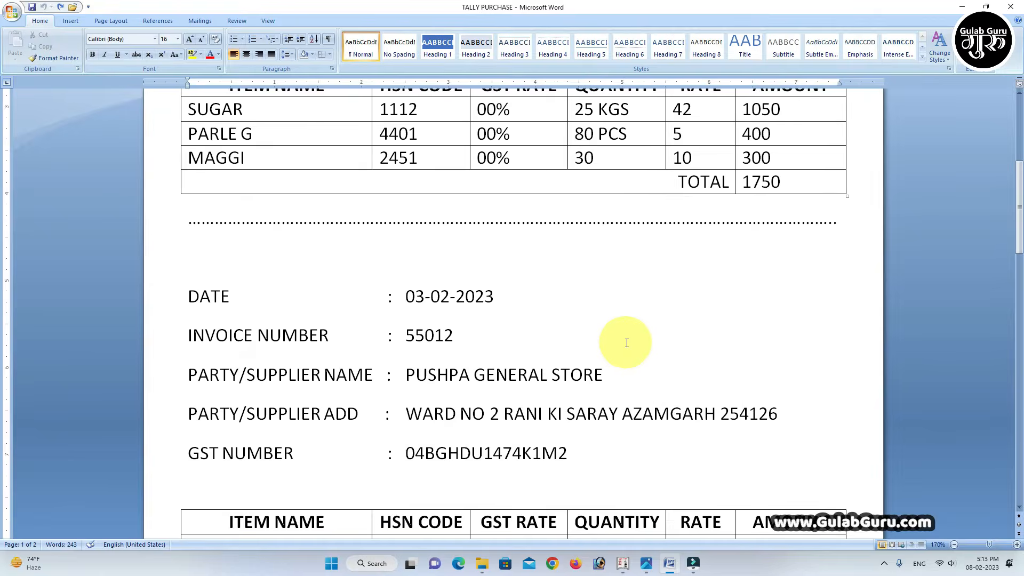
{"action": "scroll", "coordinate": [626, 342], "scroll_direction": "up", "scroll_amount": 5}
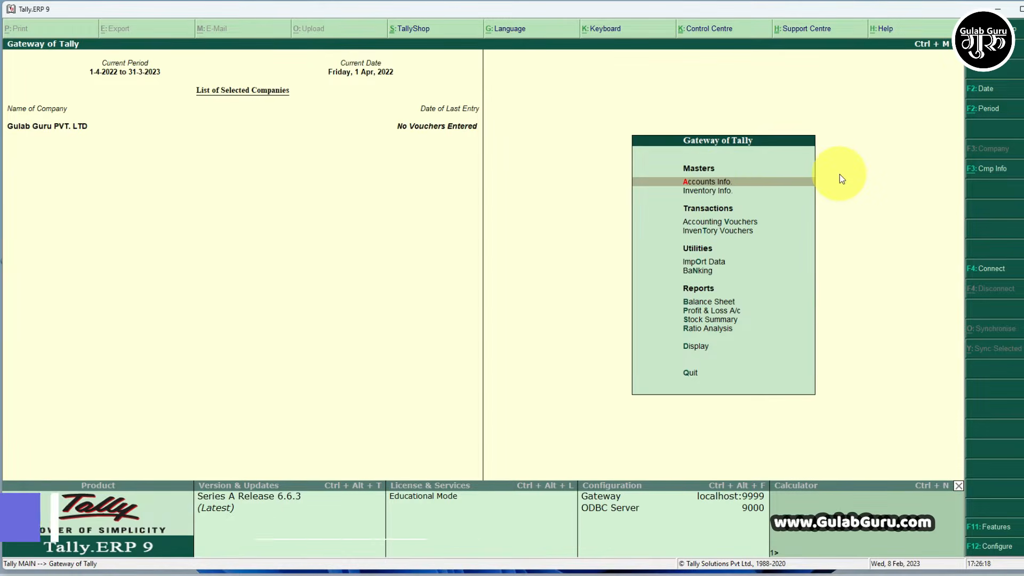
- Examine the ledger creation options under Accounts Info in Tally.ERP 9 and return to the Gateway of Tally
{"action": "key", "text": "Return"}
{"action": "left_click", "coordinate": [705, 260]}
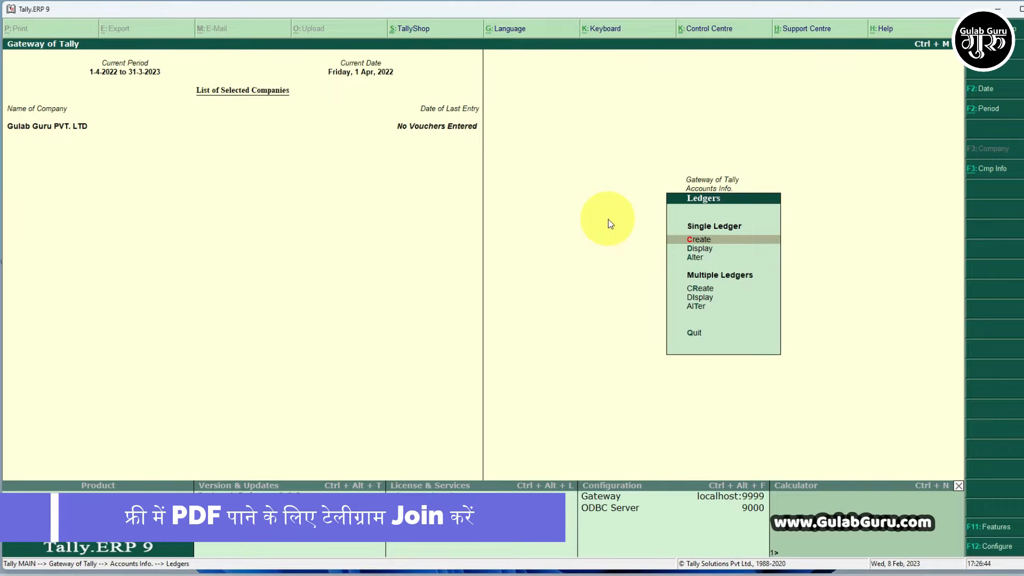
{"action": "key", "text": "Escape"}
{"action": "key", "text": "Escape"}
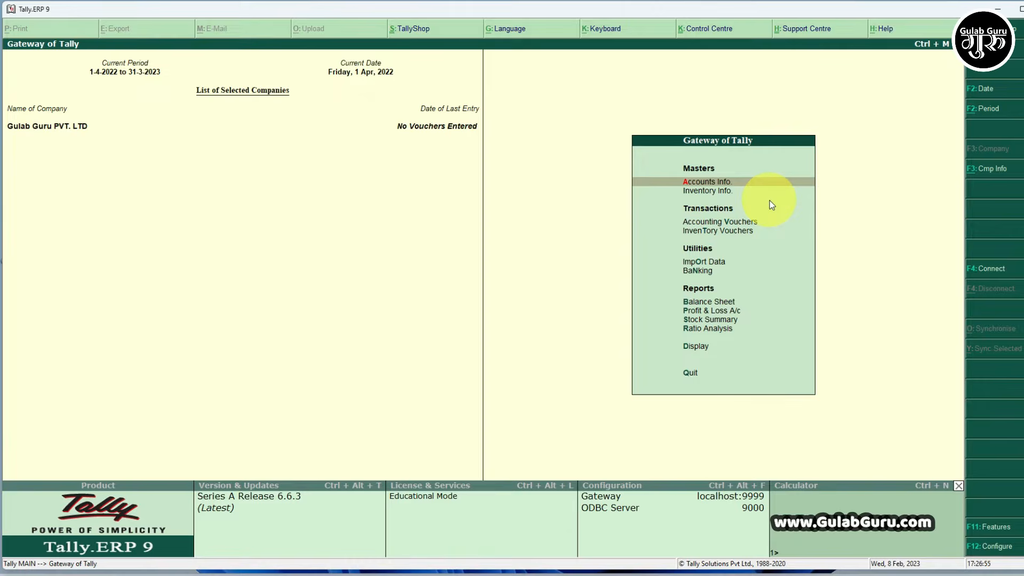
- Examine the stock item creation options under Inventory Info and return to the Gateway of Tally
{"action": "key", "text": "Down"}
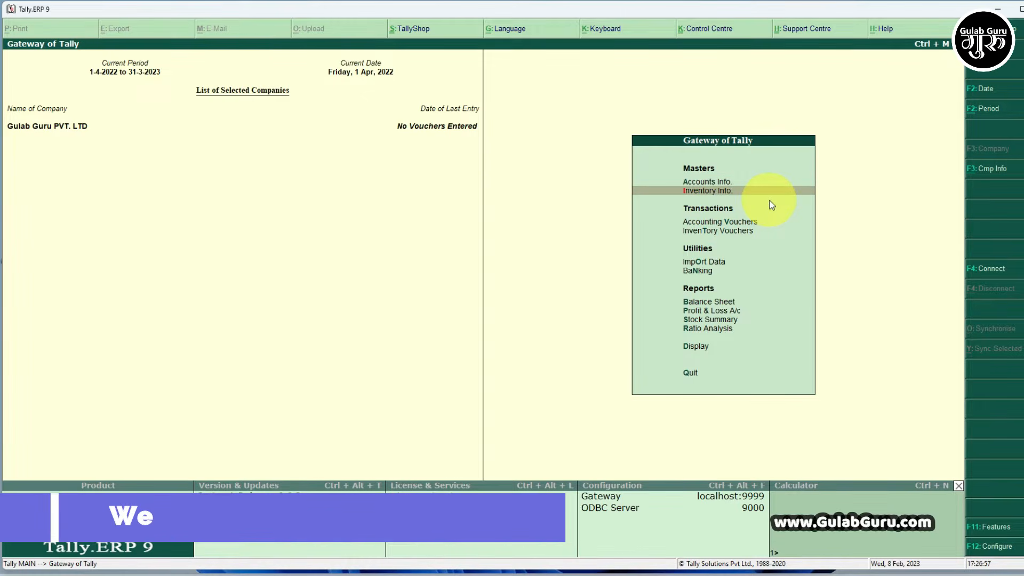
{"action": "key", "text": "Return"}
{"action": "key", "text": "Down"}
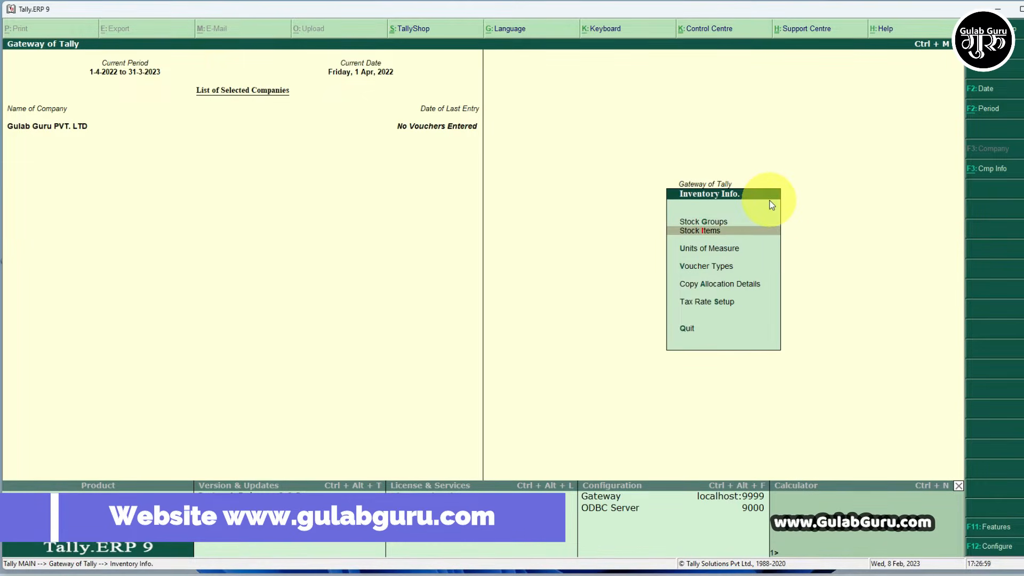
{"action": "key", "text": "Return"}
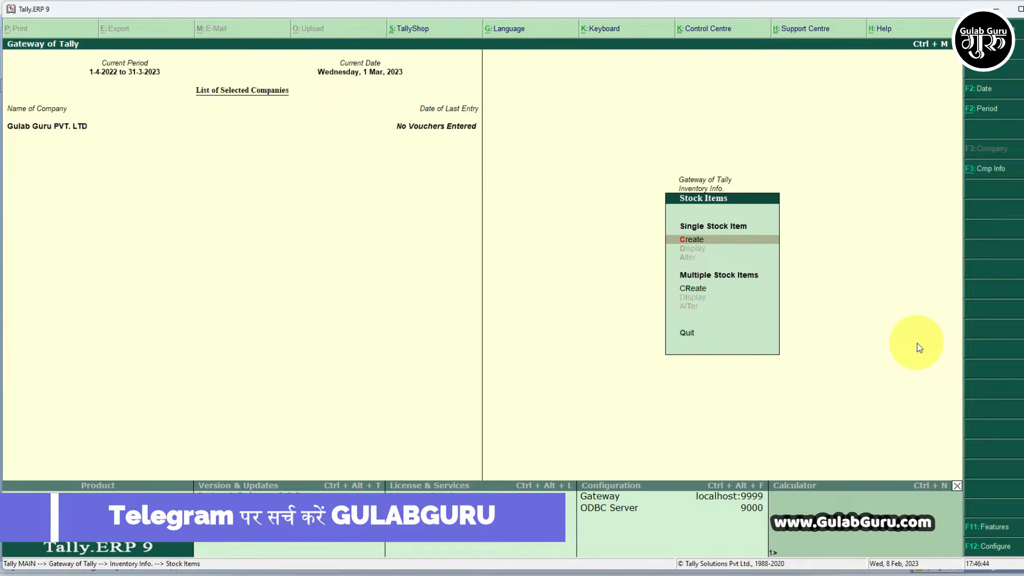
{"action": "key", "text": "Escape"}
{"action": "key", "text": "Escape"}
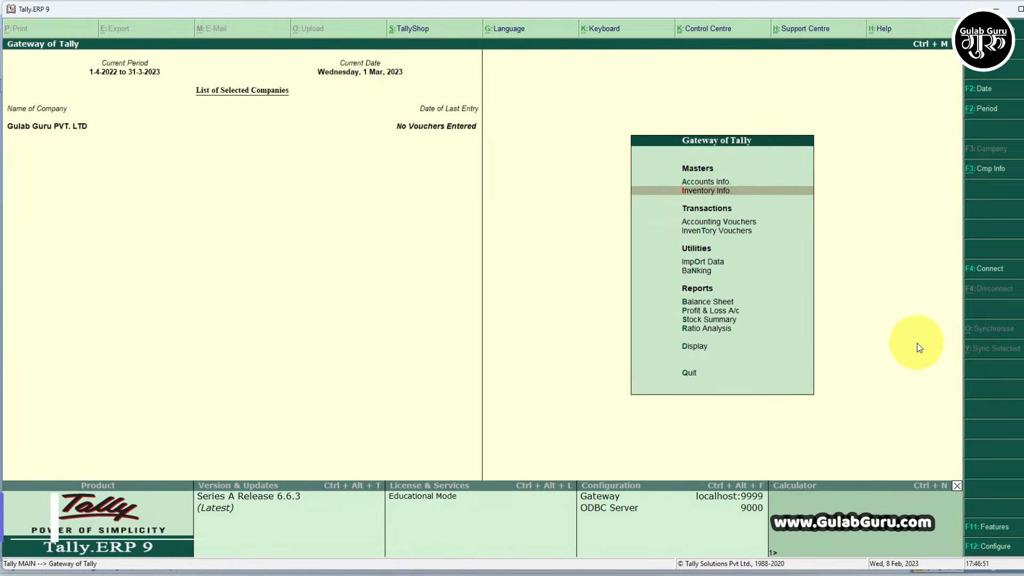
- Open accounting voucher entry, look at the Payment voucher, and switch back to a new Purchase voucher
{"action": "key", "text": "Up"}
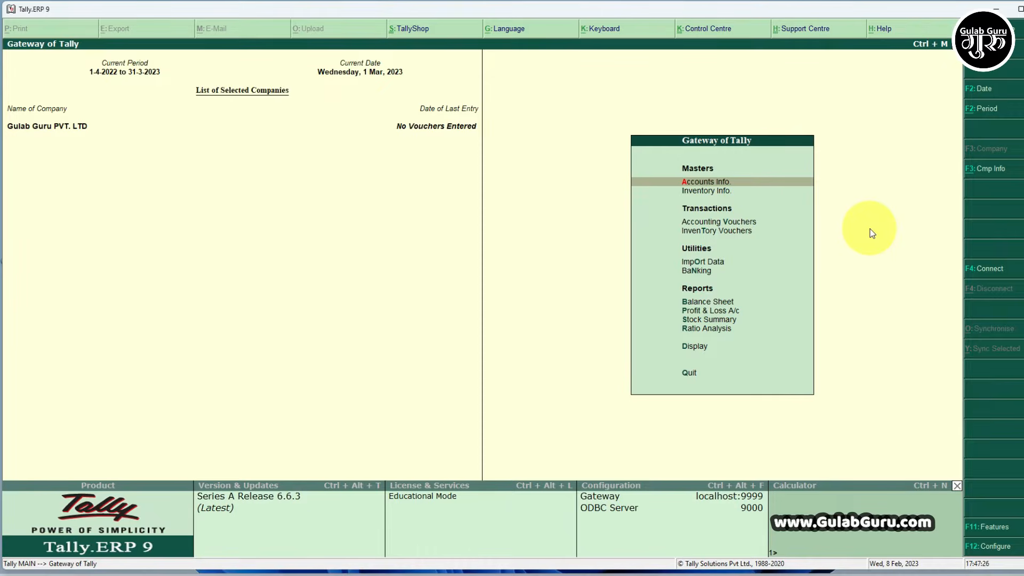
{"action": "key", "text": "Down"}
{"action": "key", "text": "Down"}
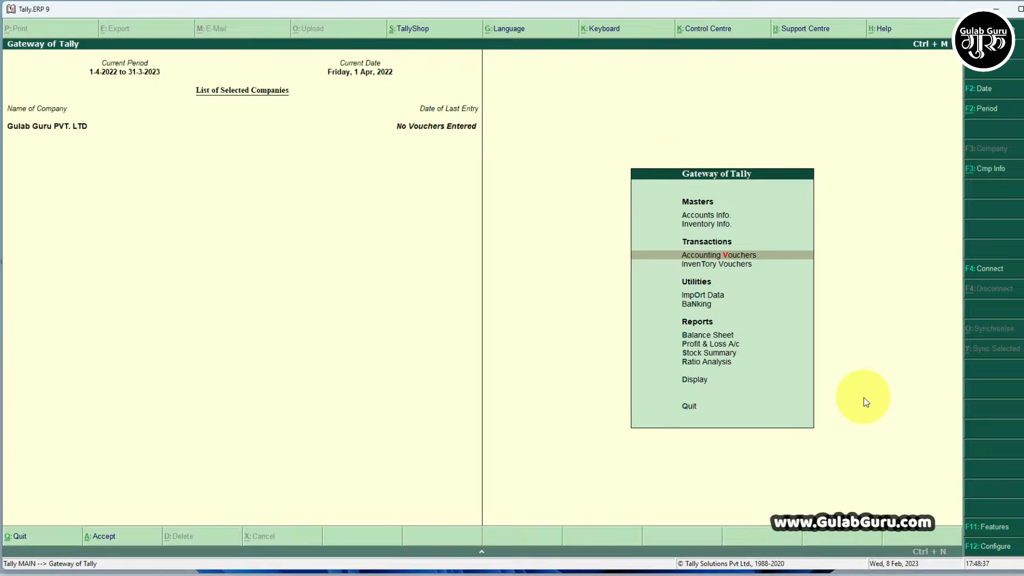
{"action": "key", "text": "Return"}
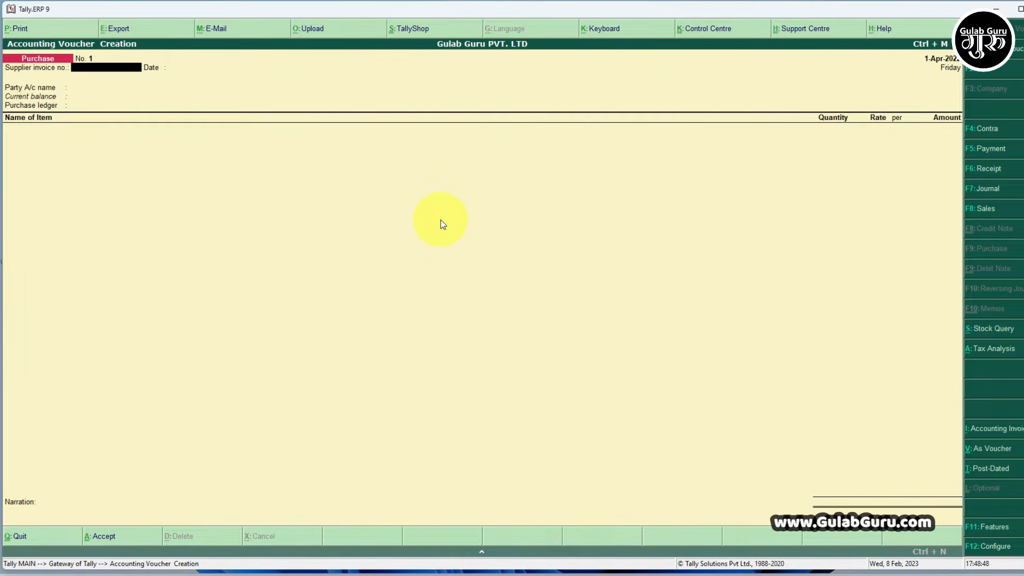
{"action": "left_click", "coordinate": [990, 148]}
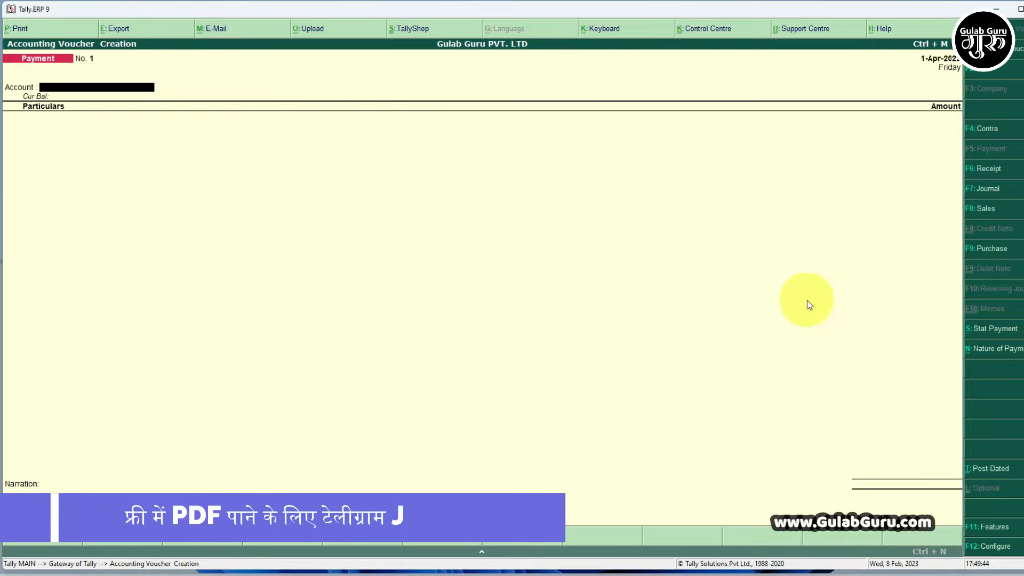
{"action": "key", "text": "F9"}
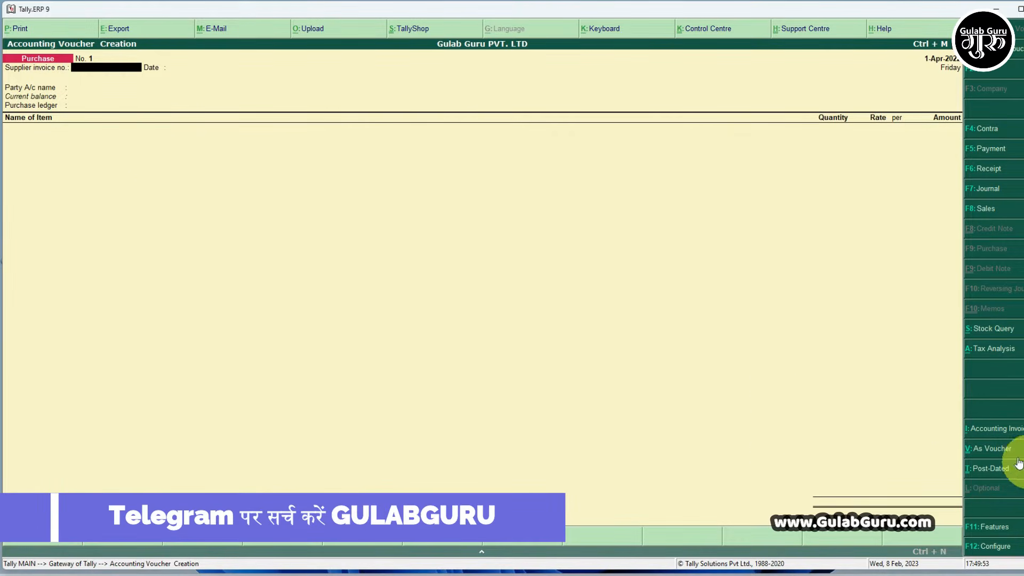
- Compare the purchase voucher's As Voucher and Accounting Invoice modes with Item Invoice mode, ending back in Item Invoice mode
{"action": "left_click", "coordinate": [1003, 451]}
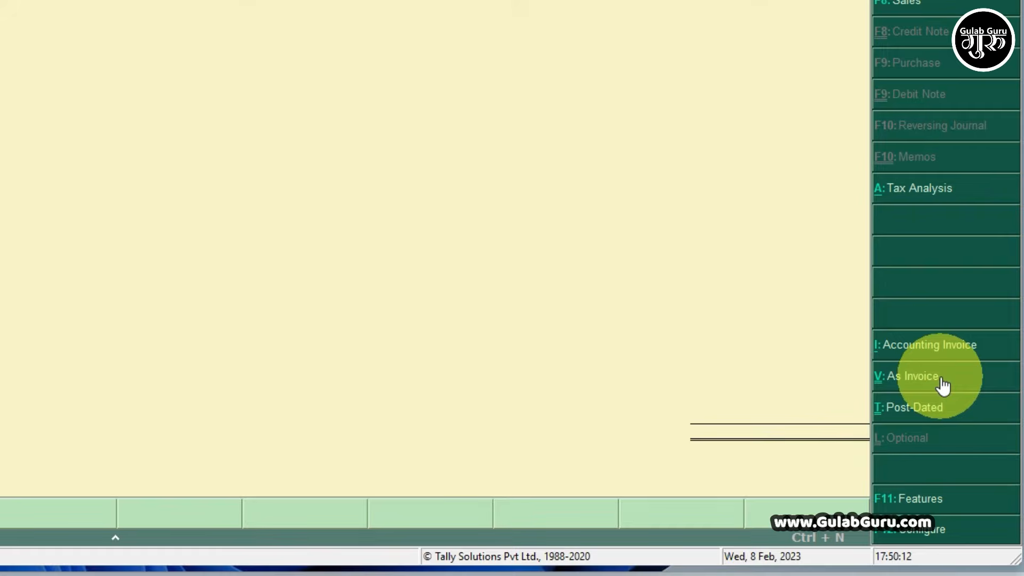
{"action": "left_click", "coordinate": [911, 382]}
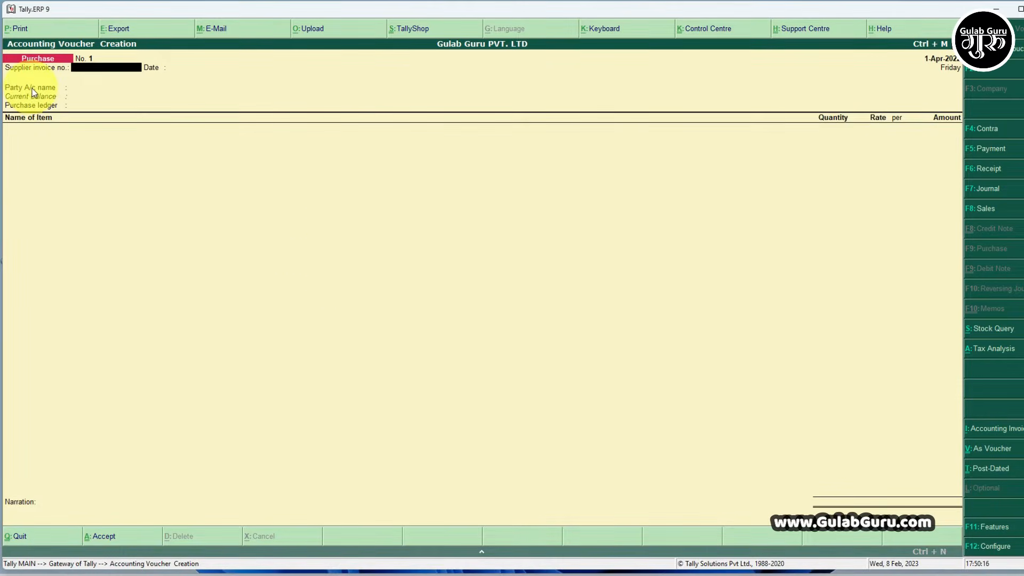
{"action": "left_click", "coordinate": [1006, 434]}
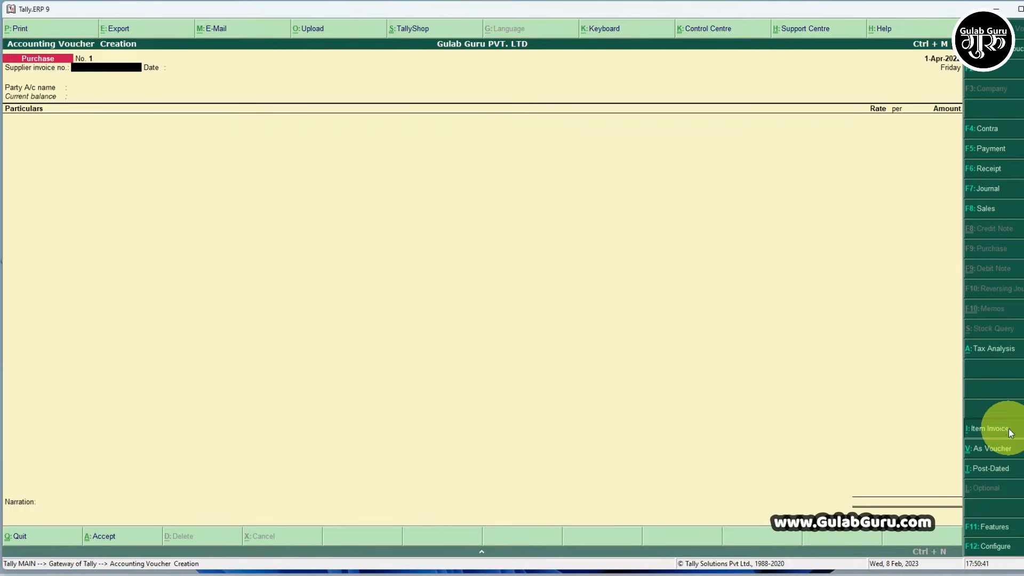
{"action": "left_click", "coordinate": [1010, 433]}
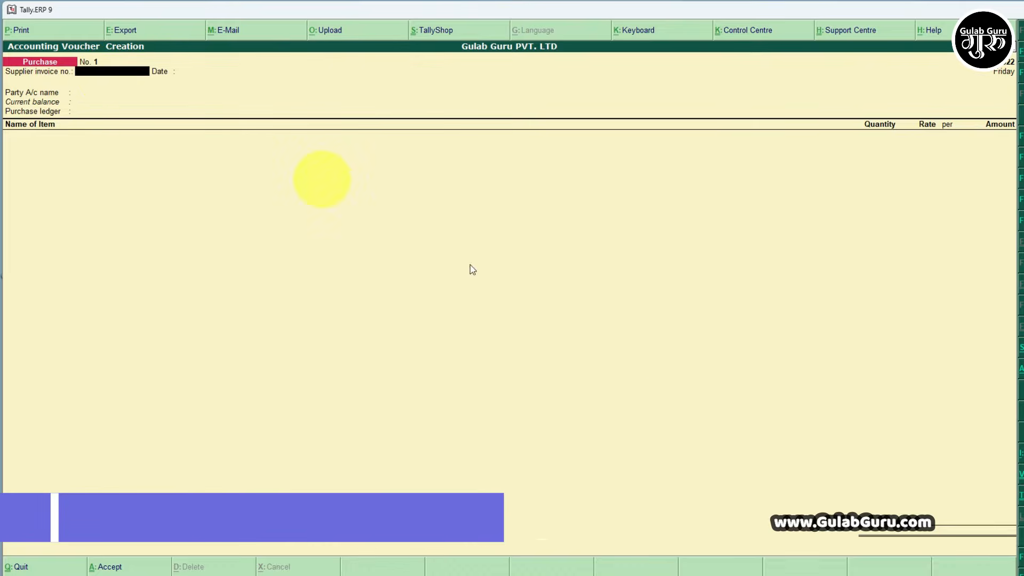
- Consult the first sample invoice in Word, and set the purchase voucher's supplier invoice number to 0110 and its invoice date to 01-03-2023
{"action": "left_click", "coordinate": [737, 575]}
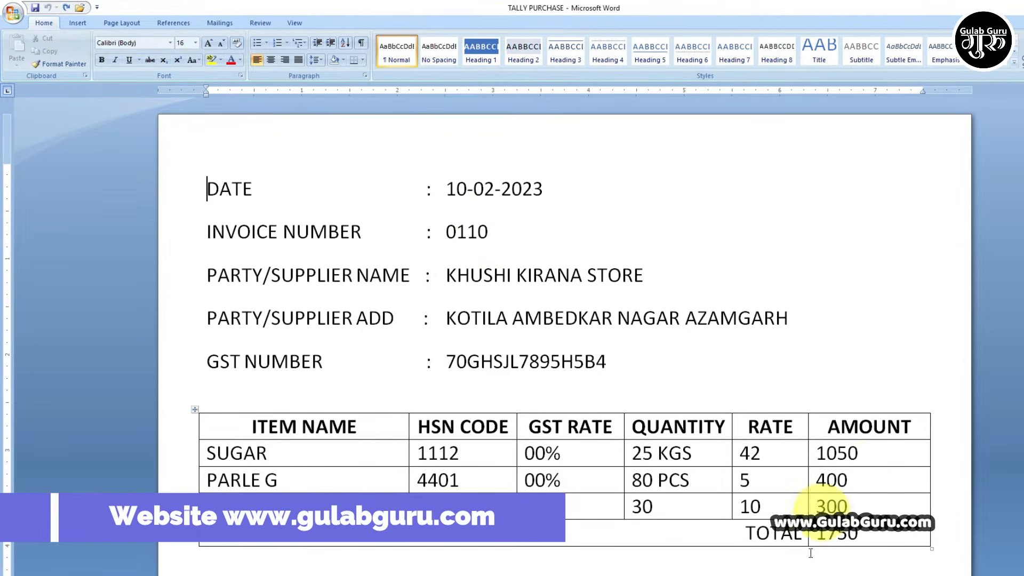
{"action": "left_click", "coordinate": [709, 575]}
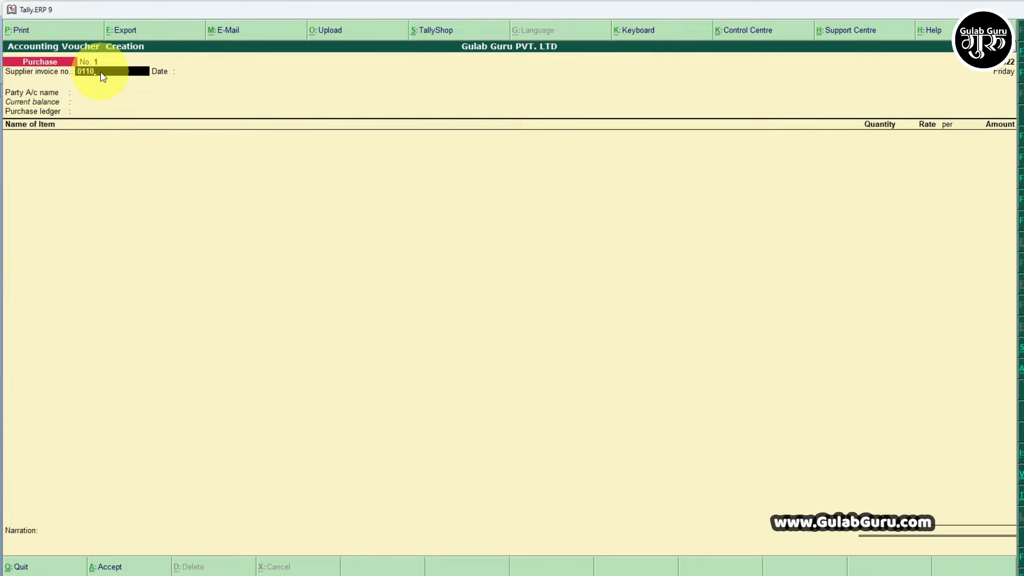
{"action": "type", "text": "0110"}
{"action": "key", "text": "Return"}
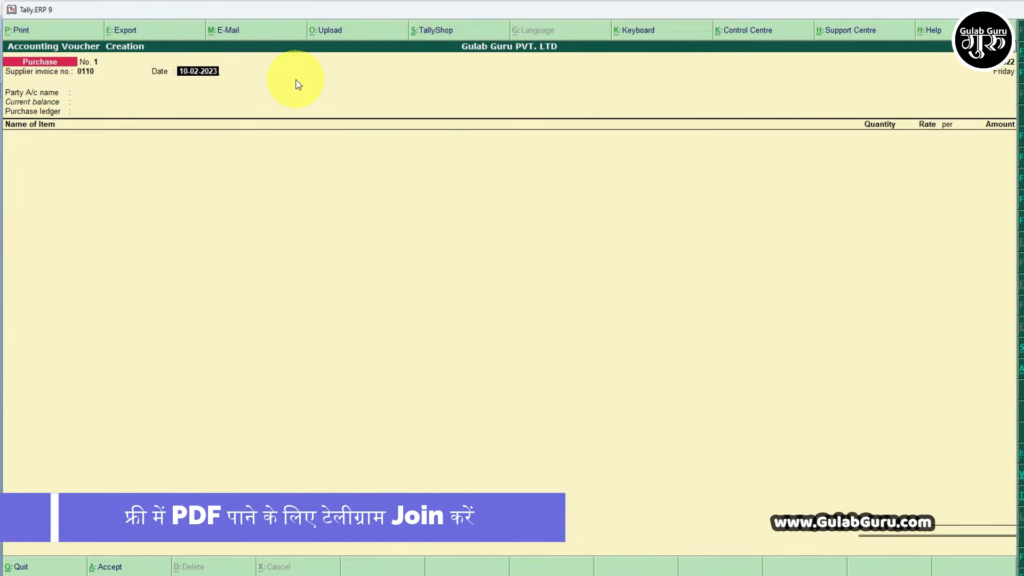
{"action": "type", "text": "1-0"}
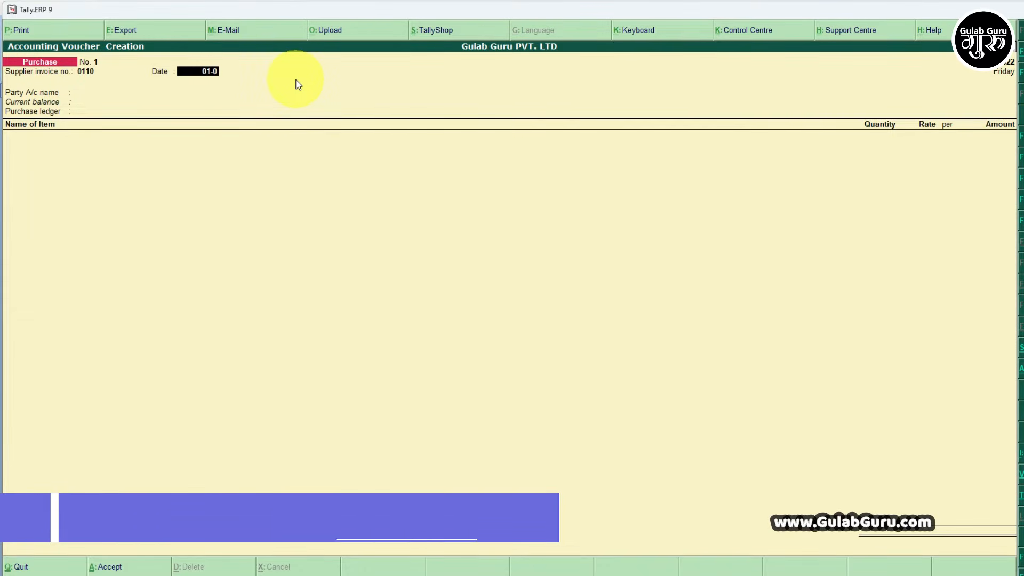
{"action": "type", "text": "3-2023"}
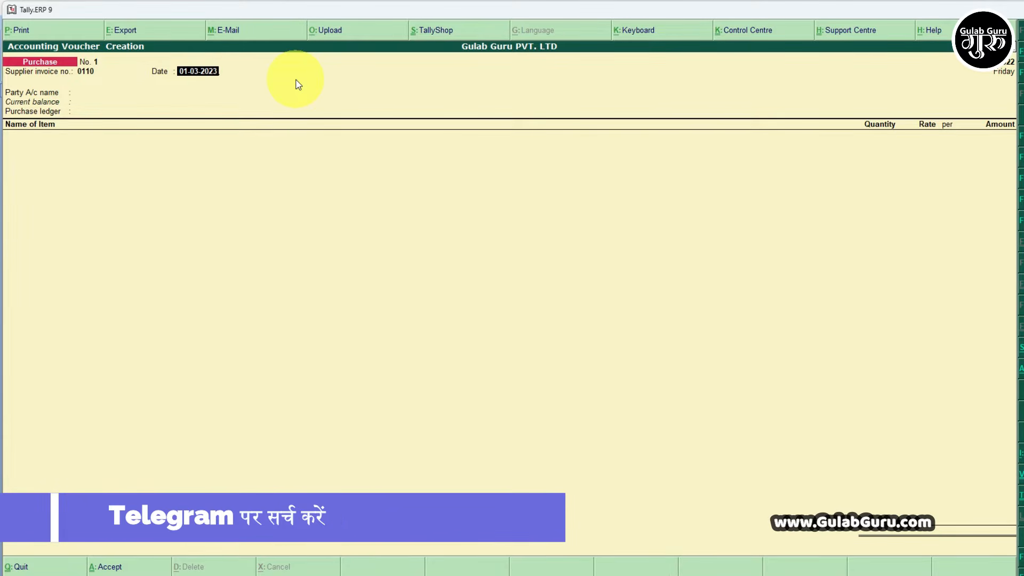
{"action": "key", "text": "Return"}
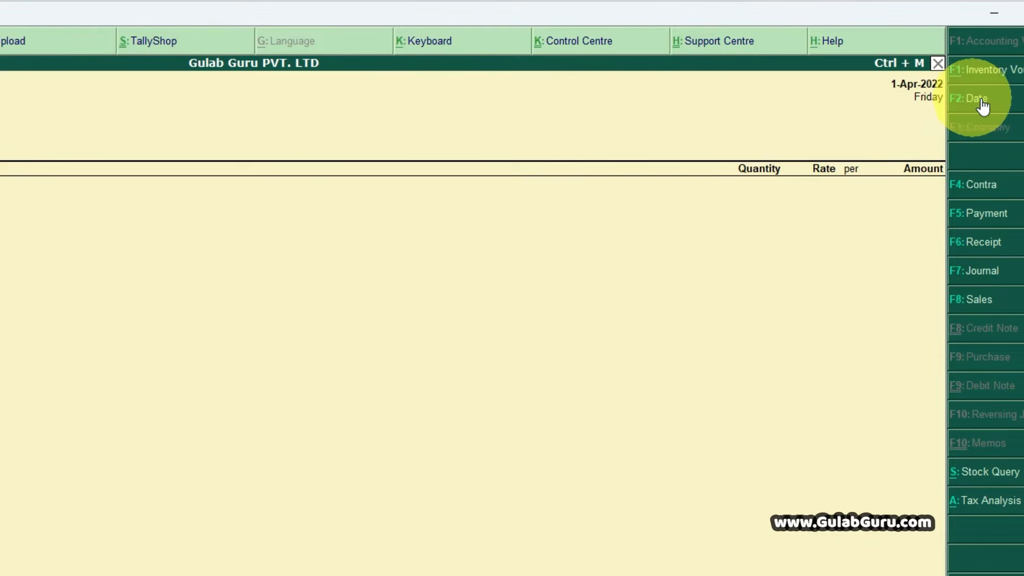
- Change the voucher date to 01-03-2023 and accept the supplier invoice date to reach the party account name
{"action": "left_click", "coordinate": [1010, 106]}
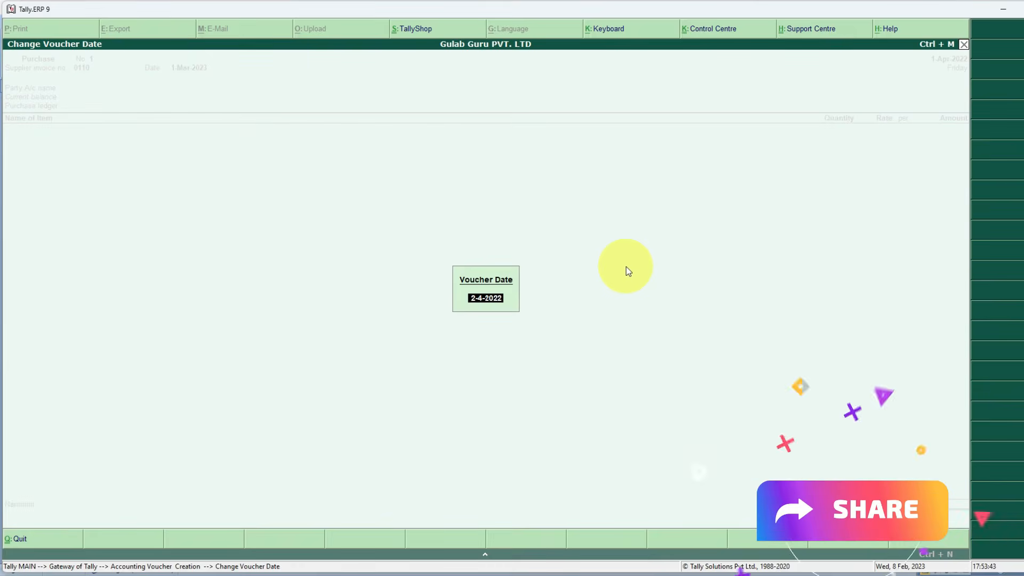
{"action": "type", "text": "01-03"}
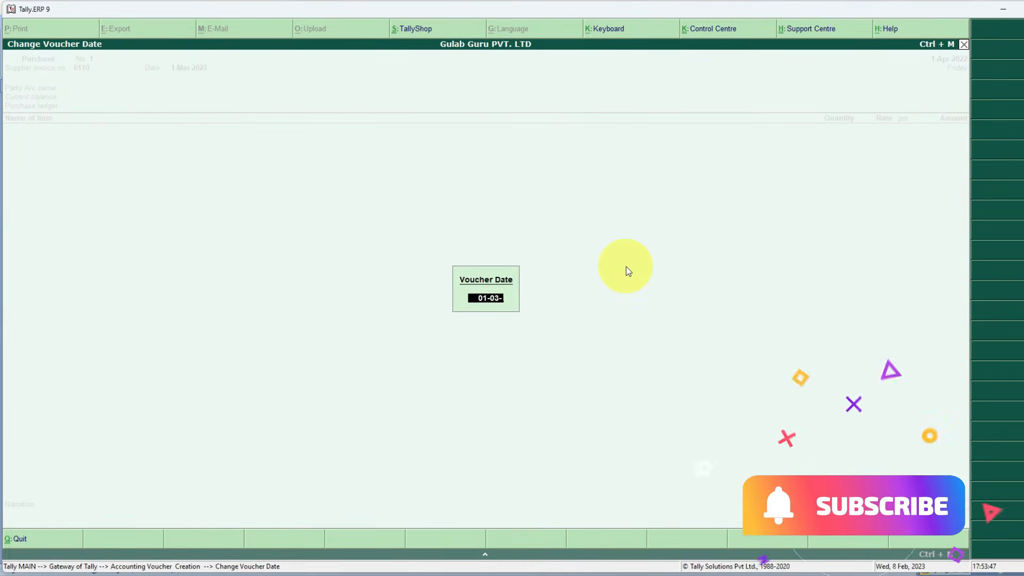
{"action": "type", "text": "-2023"}
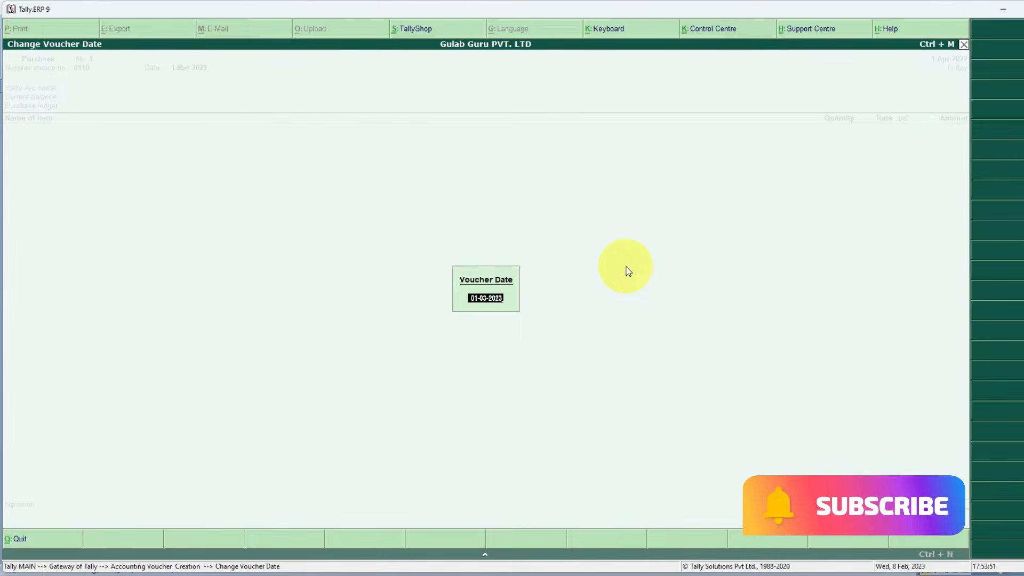
{"action": "key", "text": "Return"}
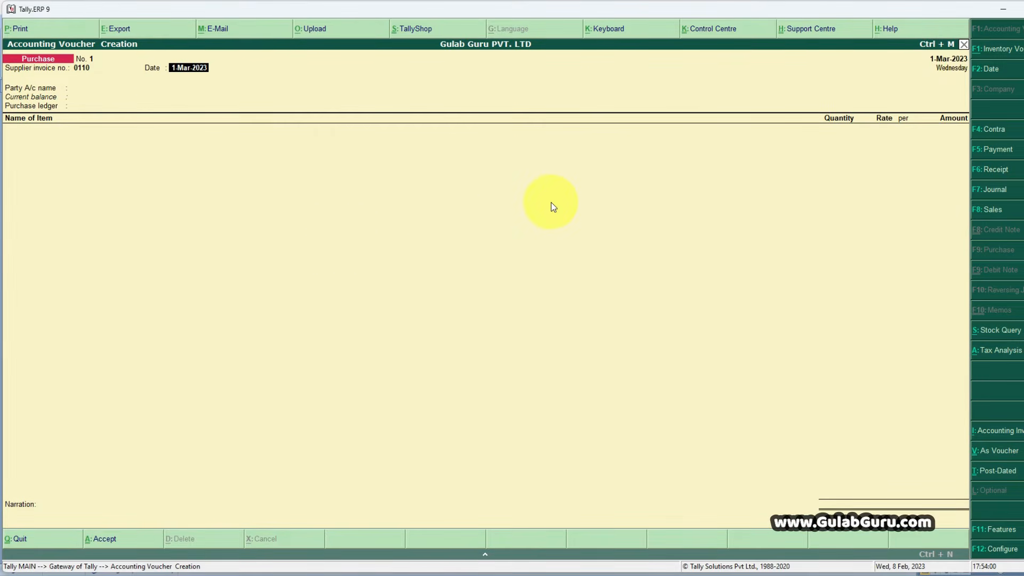
{"action": "key", "text": "Return"}
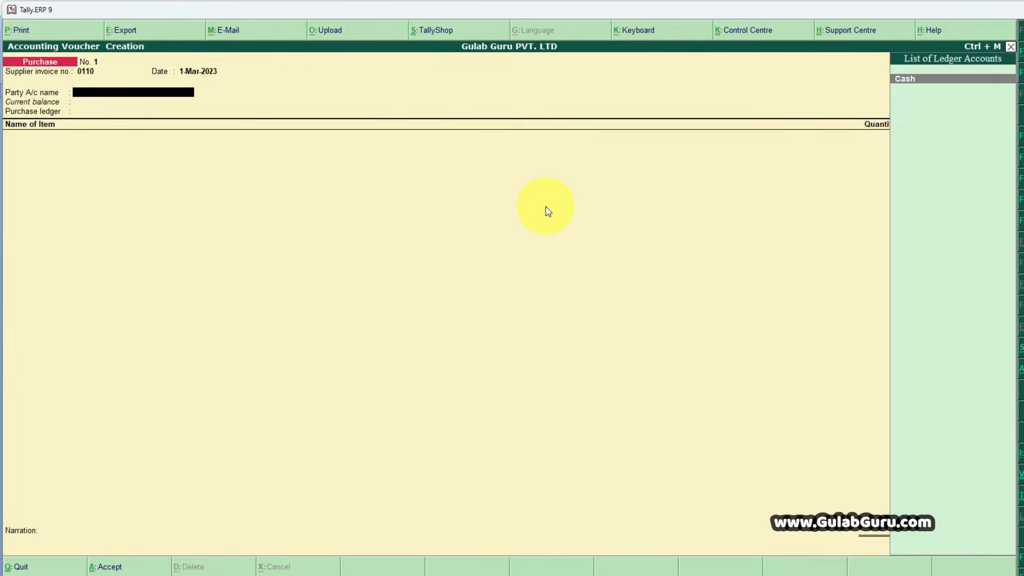
- Start a new party ledger from the purchase voucher, name it KHUSHI KIRANA STORE, and leave its alias blank
{"action": "key", "text": "alt+c"}
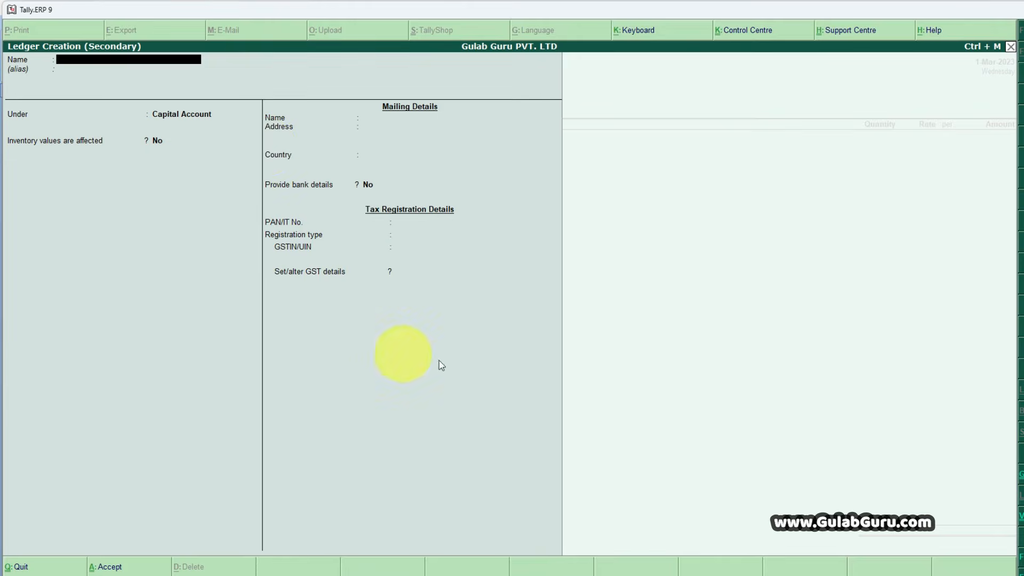
{"action": "key", "text": "alt+Tab"}
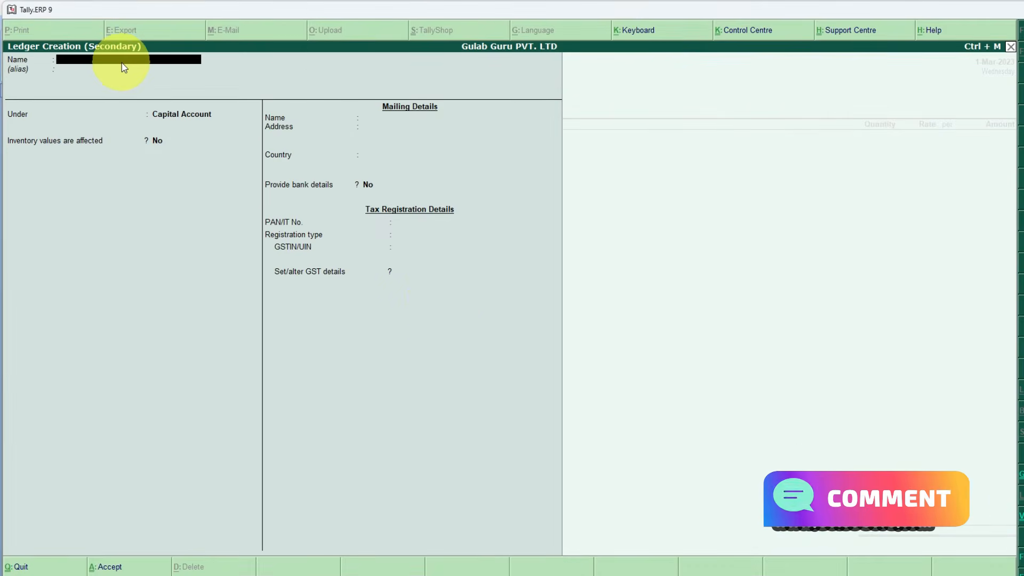
{"action": "type", "text": "KHUSHI KIRANA STORE"}
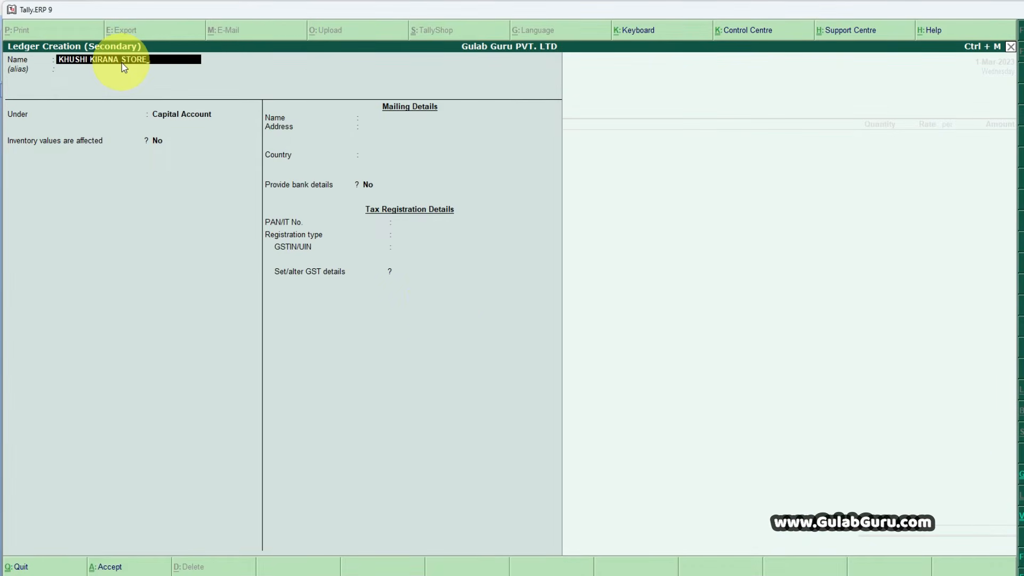
{"action": "key", "text": "Return"}
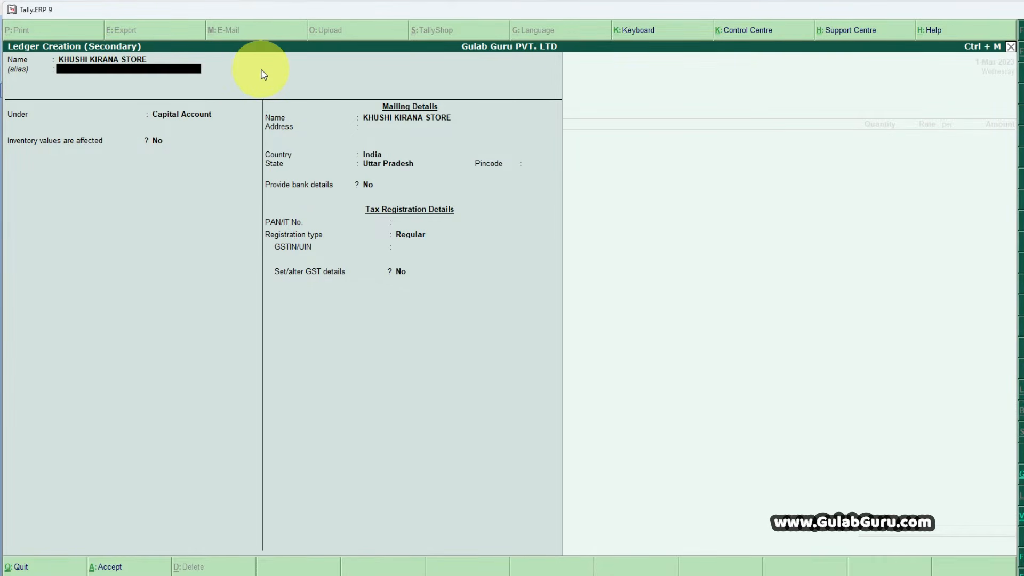
{"action": "key", "text": "Return"}
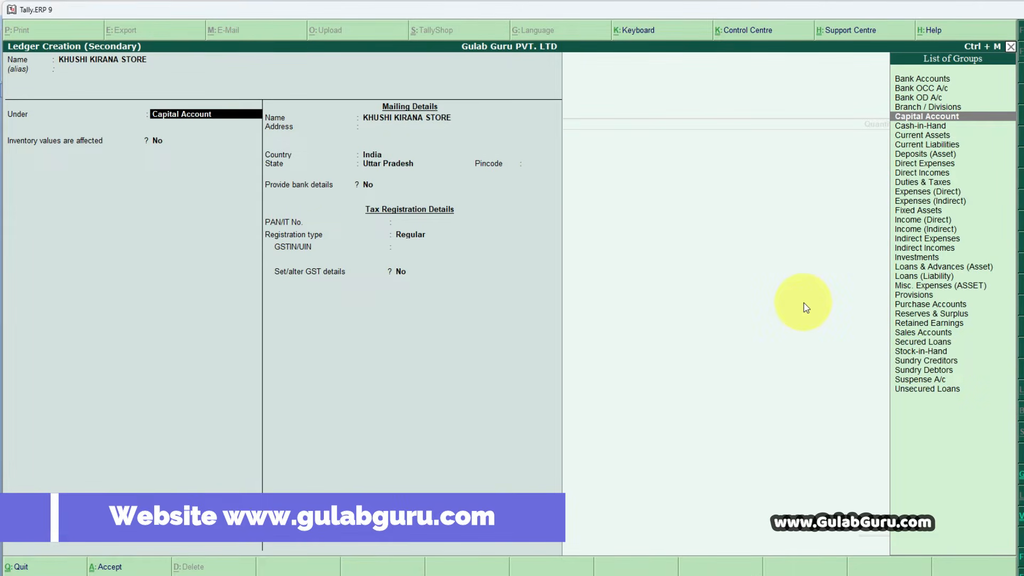
- Place the new supplier ledger under Sundry Creditors, keeping bill-by-bill balances and inventory values affected set to No
{"action": "key", "text": "Down"}
{"action": "key", "text": "Down"}
{"action": "key", "text": "Down"}
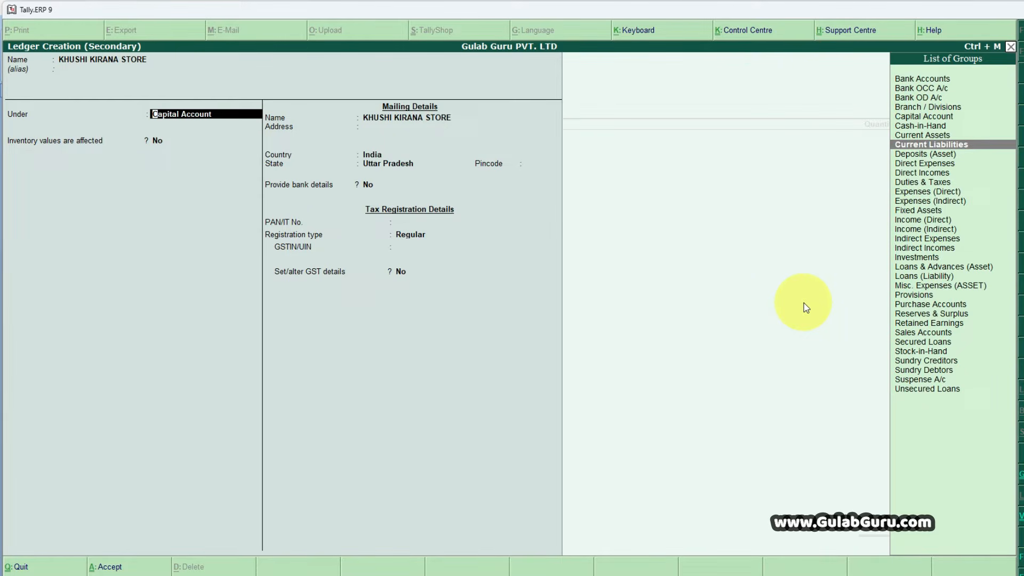
{"action": "key", "text": "Delete"}
{"action": "key", "text": "Delete"}
{"action": "key", "text": "Delete"}
{"action": "key", "text": "Delete"}
{"action": "key", "text": "Delete"}
{"action": "key", "text": "Delete"}
{"action": "key", "text": "Delete"}
{"action": "key", "text": "Delete"}
{"action": "key", "text": "Delete"}
{"action": "key", "text": "Delete"}
{"action": "key", "text": "Delete"}
{"action": "key", "text": "Delete"}
{"action": "key", "text": "Delete"}
{"action": "key", "text": "Delete"}
{"action": "key", "text": "Delete"}
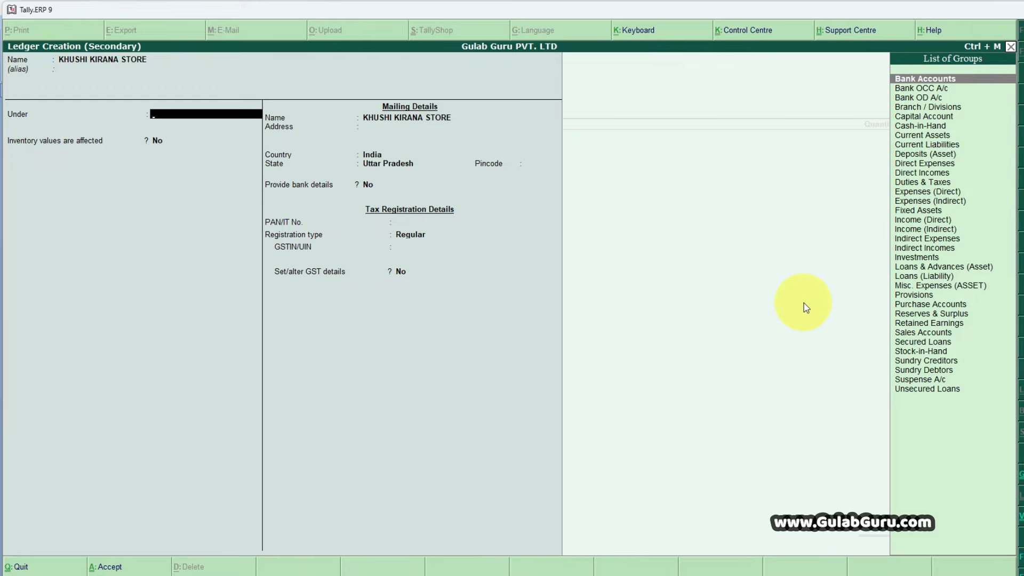
{"action": "type", "text": "SUN"}
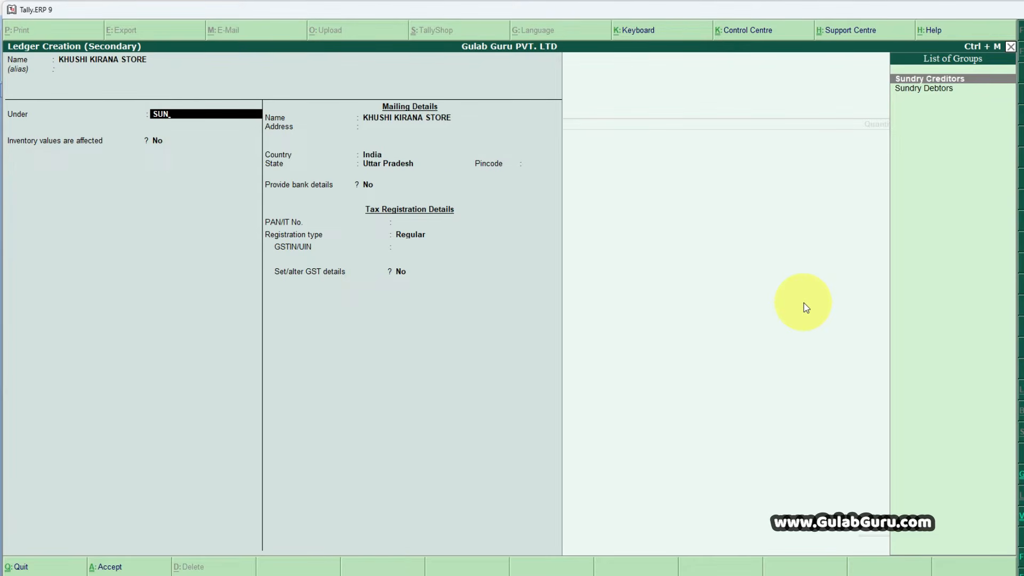
{"action": "key", "text": "Return"}
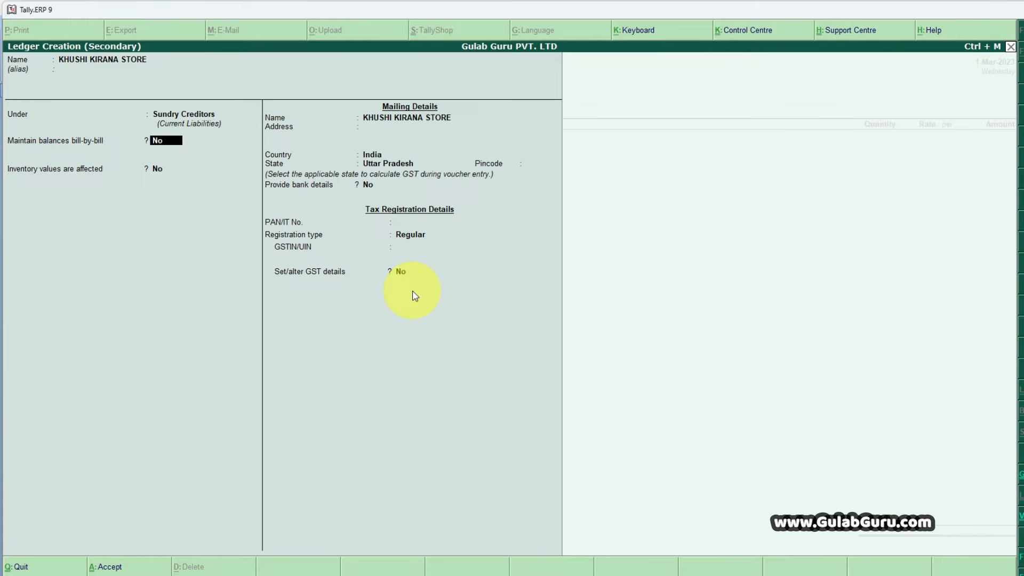
{"action": "key", "text": "Return"}
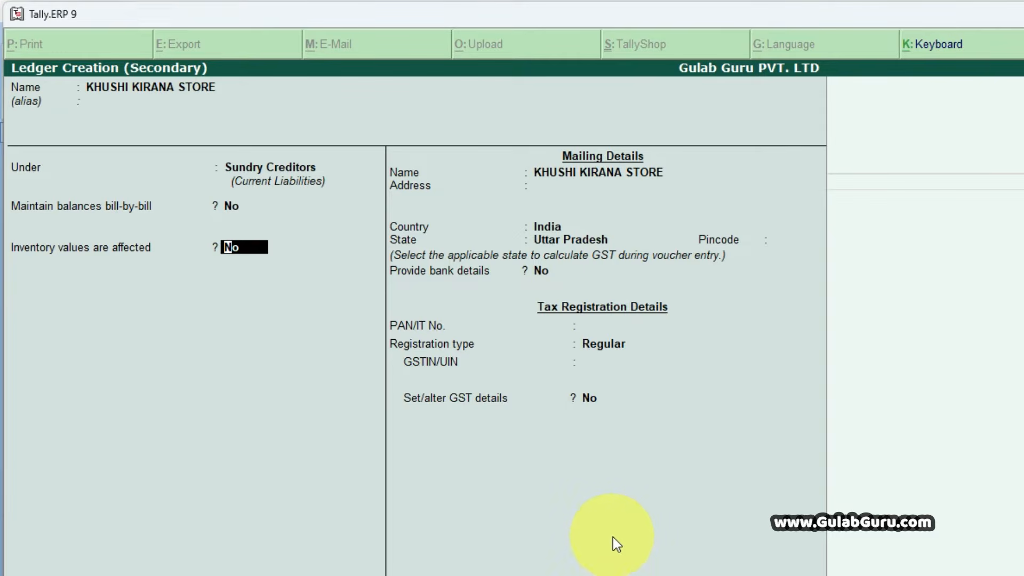
{"action": "key", "text": "Return"}
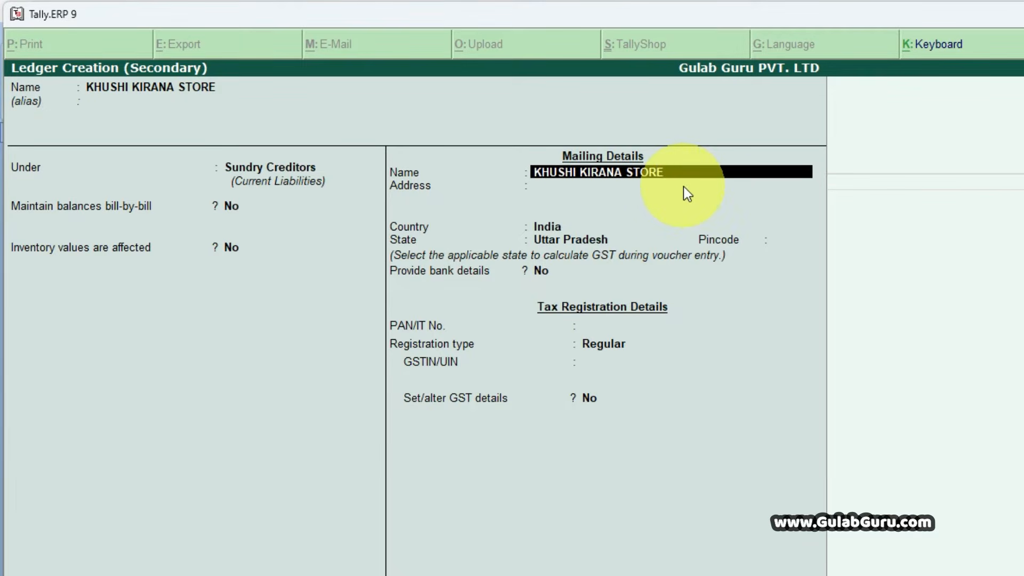
- Keep the ledger's mailing name and fill in the supplier's postal address on three lines
{"action": "key", "text": "Return"}
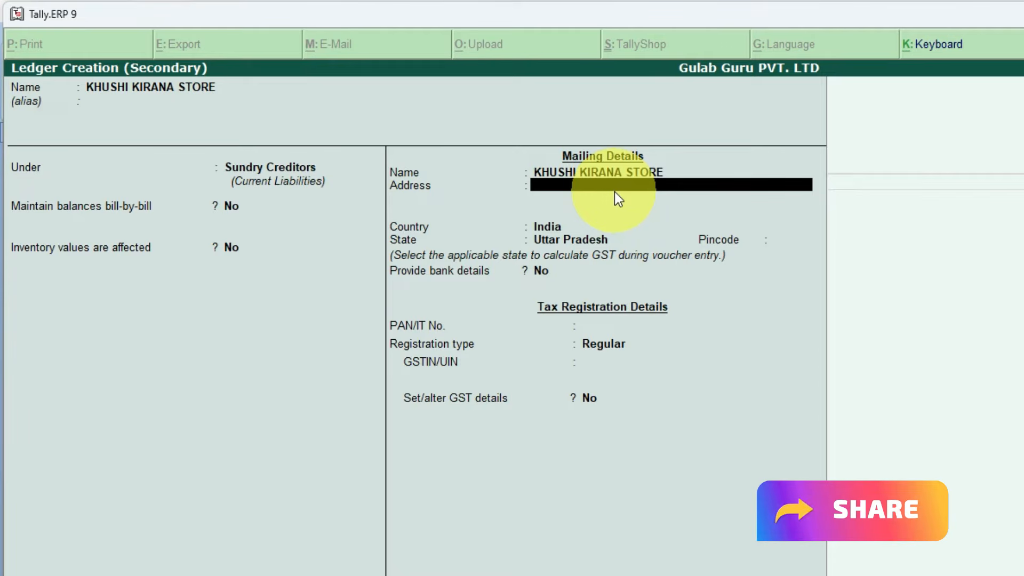
{"action": "type", "text": "KOTILA"}
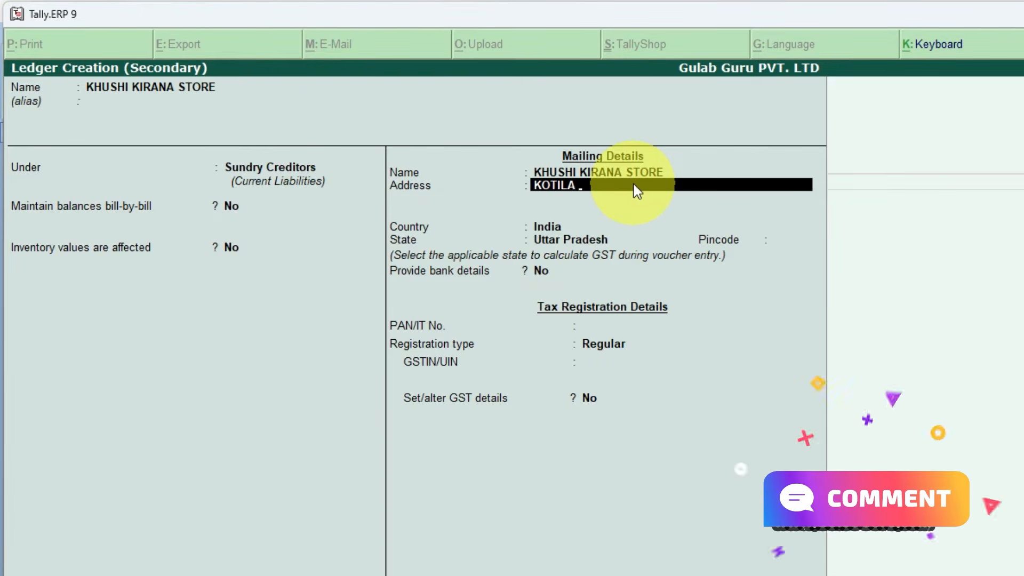
{"action": "type", "text": " AMBED"}
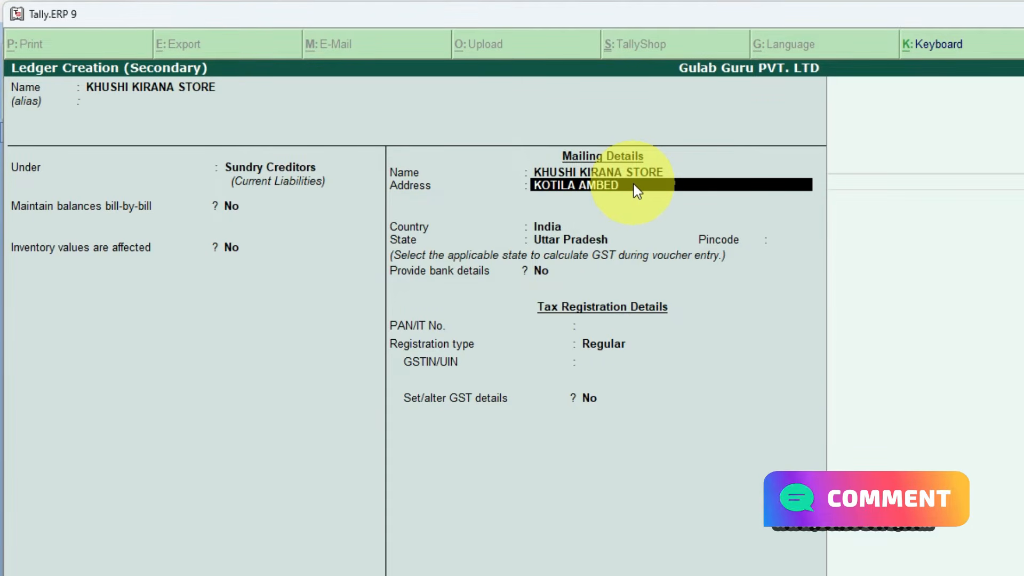
{"action": "type", "text": "KAR"}
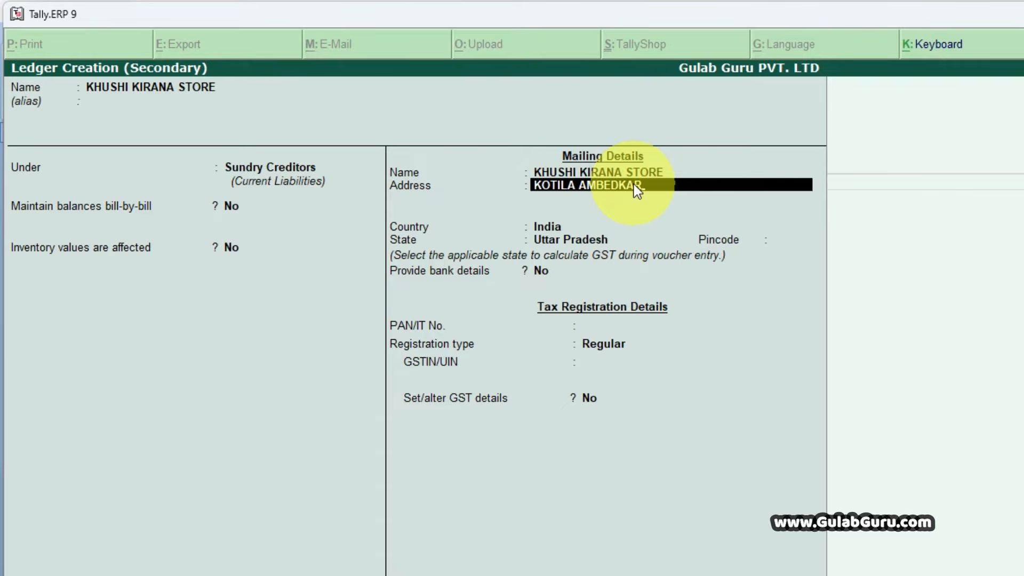
{"action": "key", "text": "Return"}
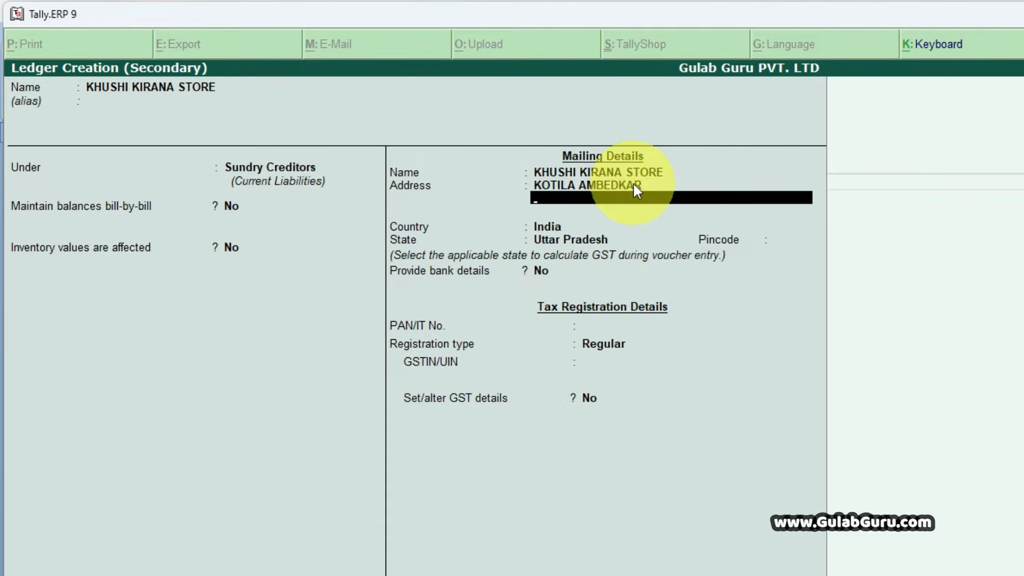
{"action": "type", "text": "NAGAR"}
{"action": "key", "text": "Return"}
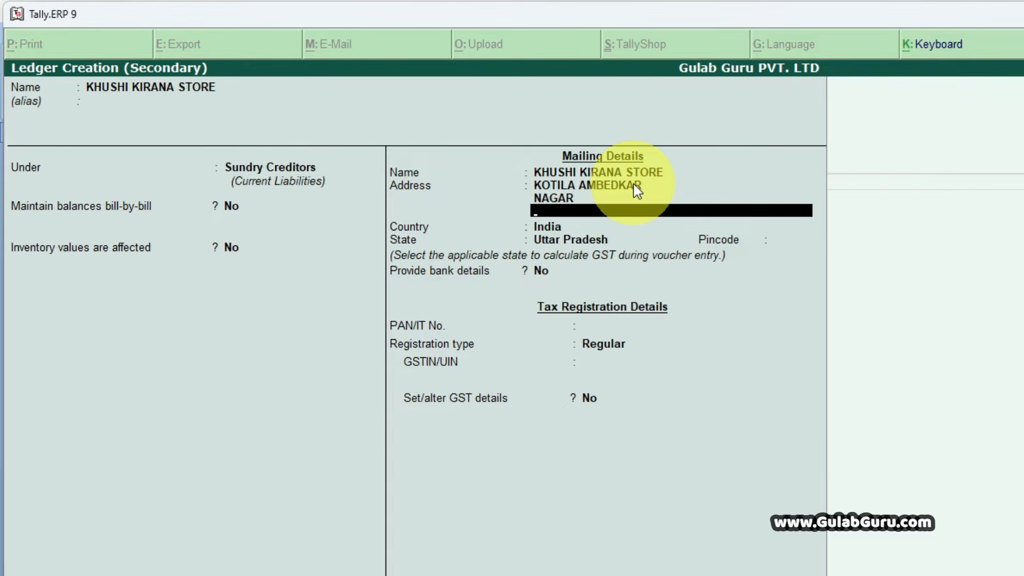
{"action": "type", "text": "AZAMGARH"}
{"action": "key", "text": "Return"}
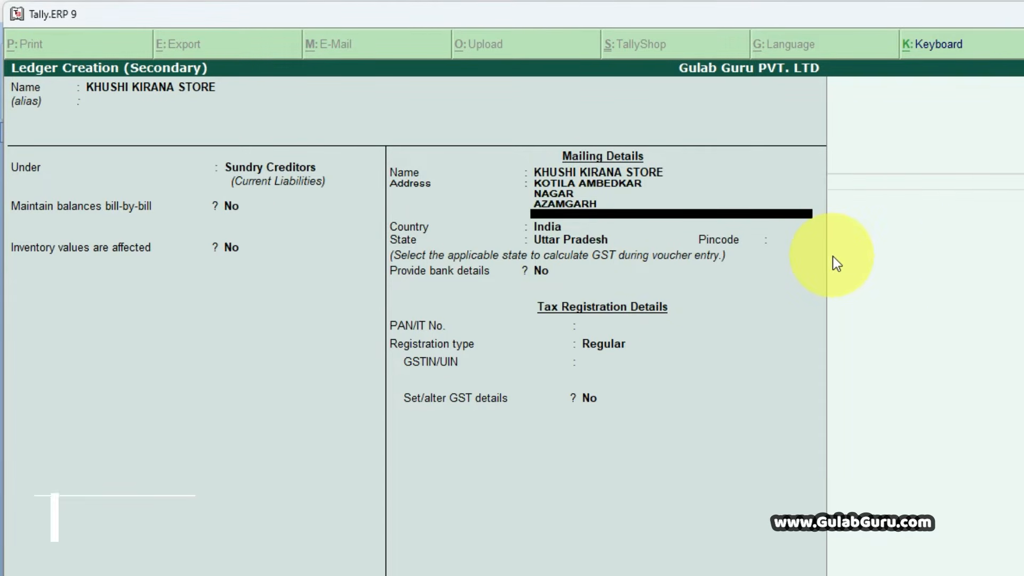
{"action": "key", "text": "Return"}
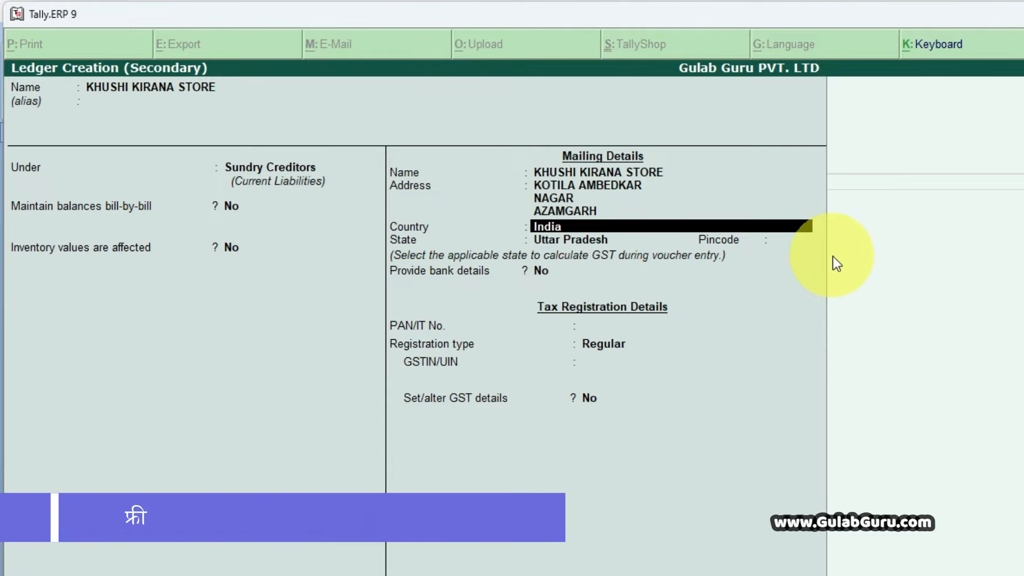
- Keep India and Uttar Pradesh as country and state, enter the supplier's pincode, and leave bank details set to No
{"action": "key", "text": "Return"}
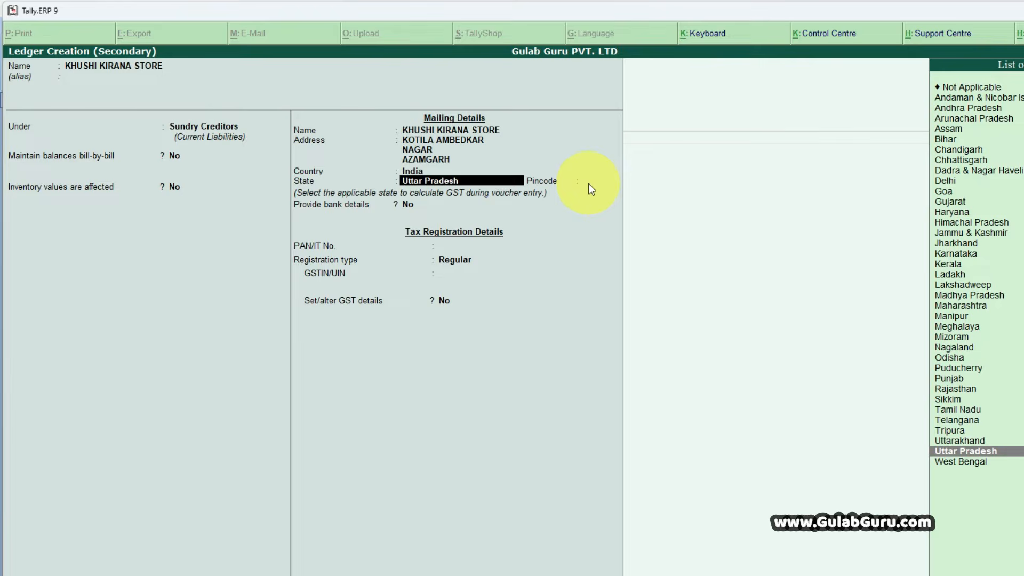
{"action": "key", "text": "Return"}
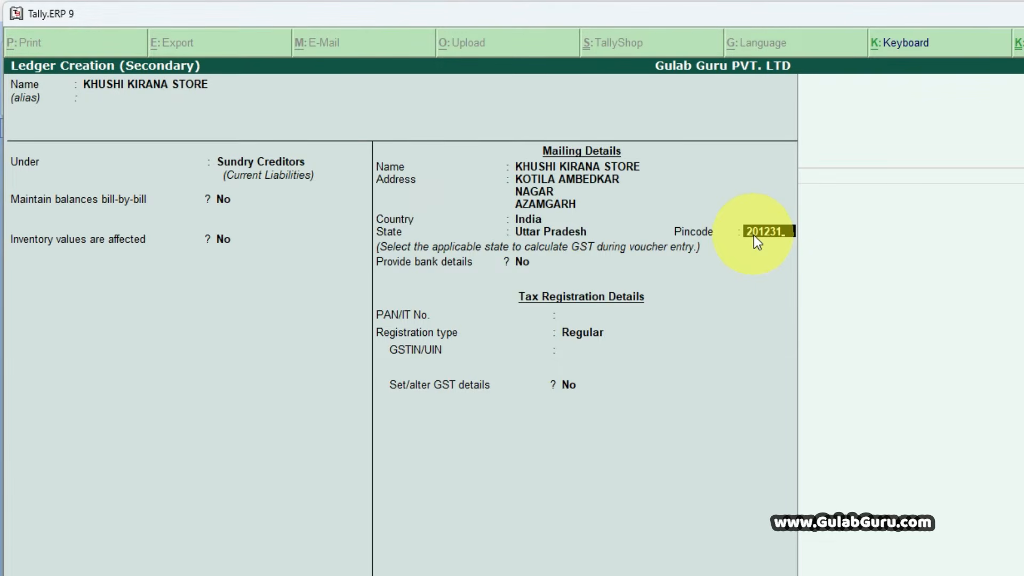
{"action": "key", "text": "Return"}
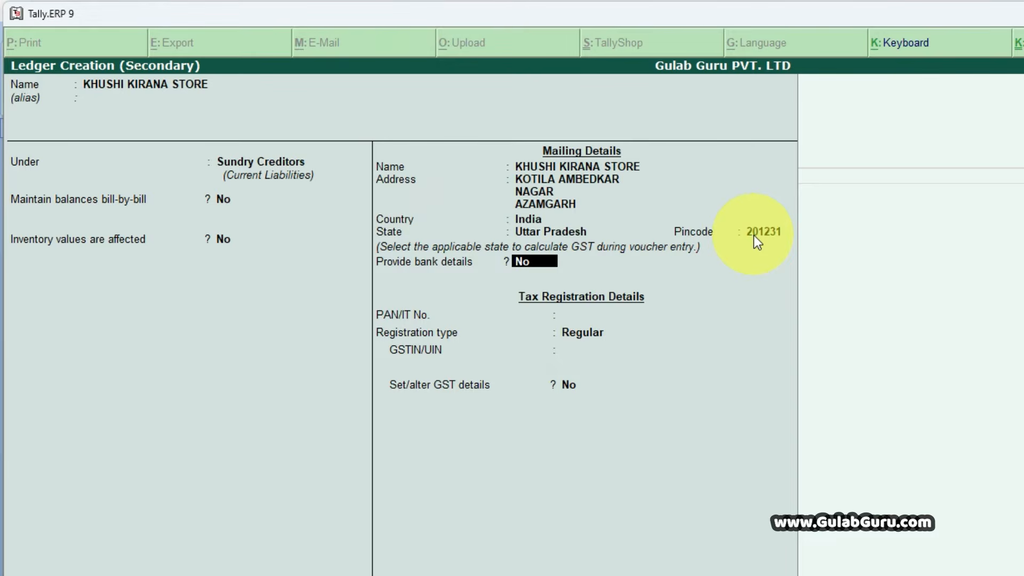
{"action": "key", "text": "Return"}
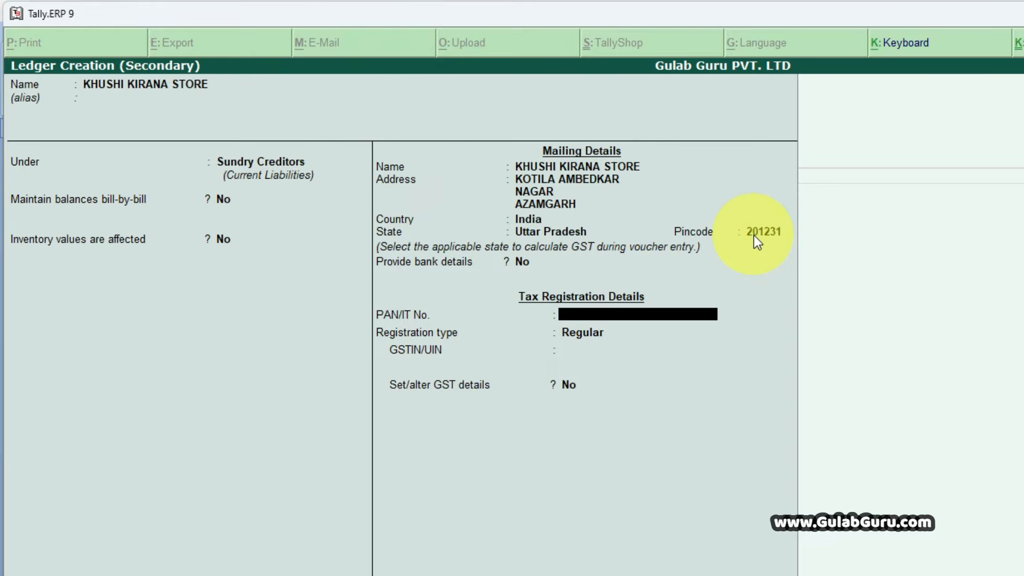
- Leave the PAN blank, keep the registration type Regular, and enter the supplier's GSTIN, dismissing any verification warning
{"action": "key", "text": "Return"}
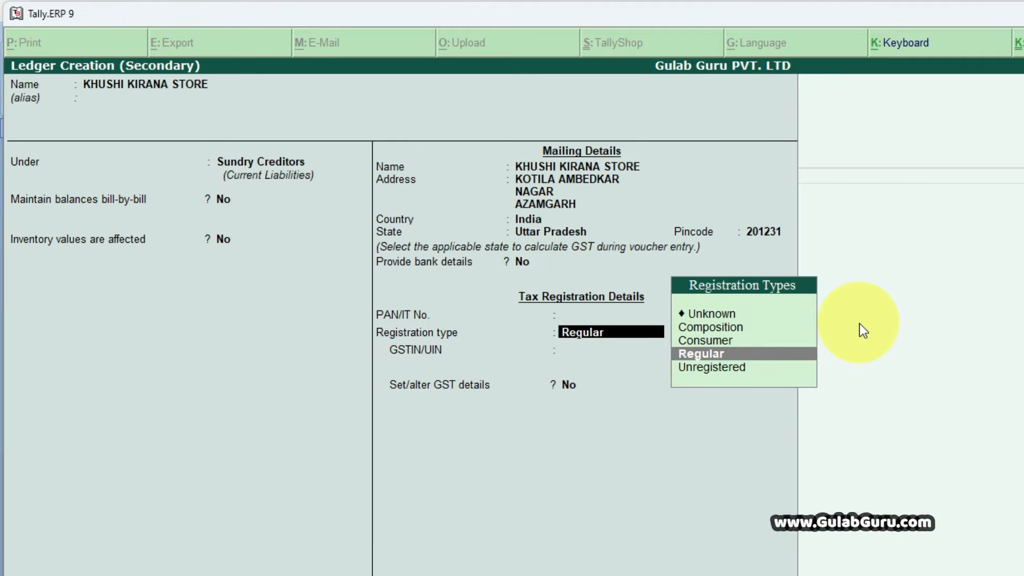
{"action": "key", "text": "Return"}
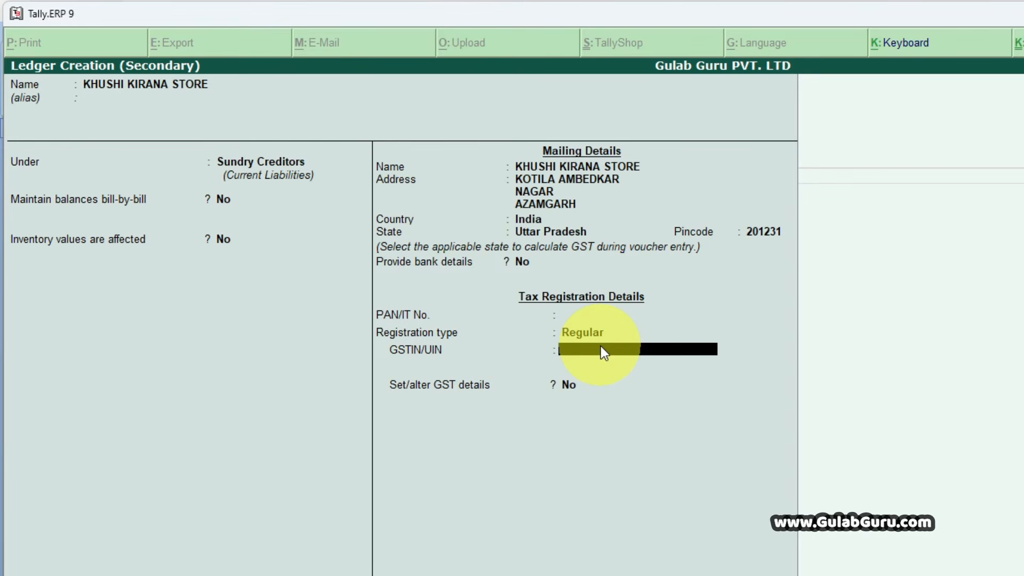
{"action": "type", "text": "70GHSJL7895H5B4"}
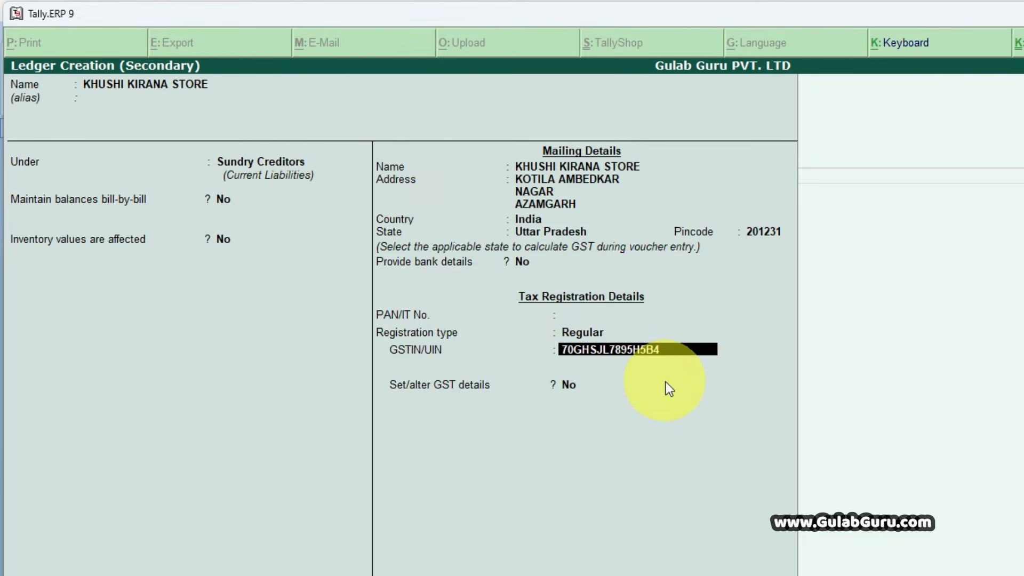
{"action": "key", "text": "Return"}
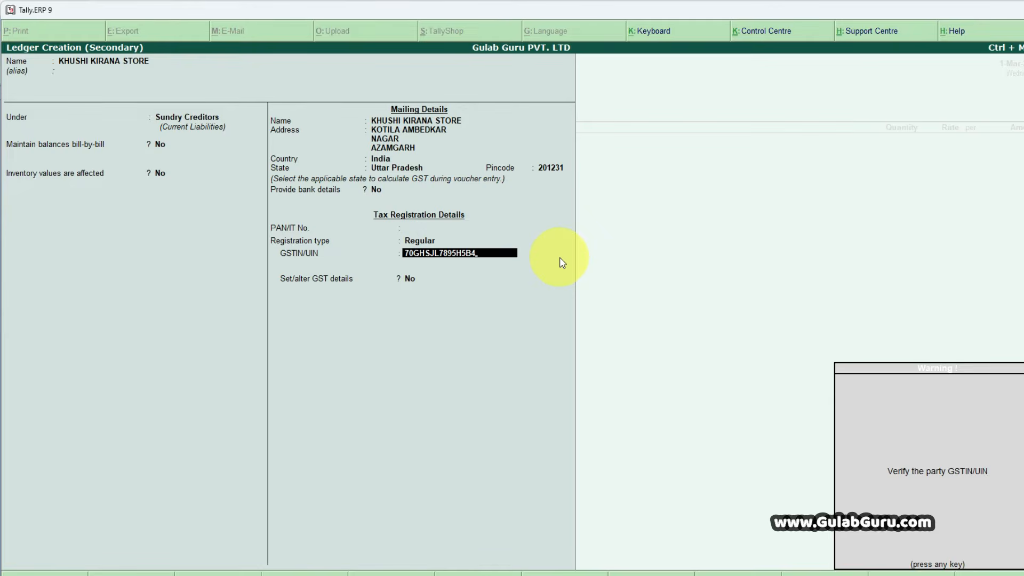
{"action": "key", "text": "Return"}
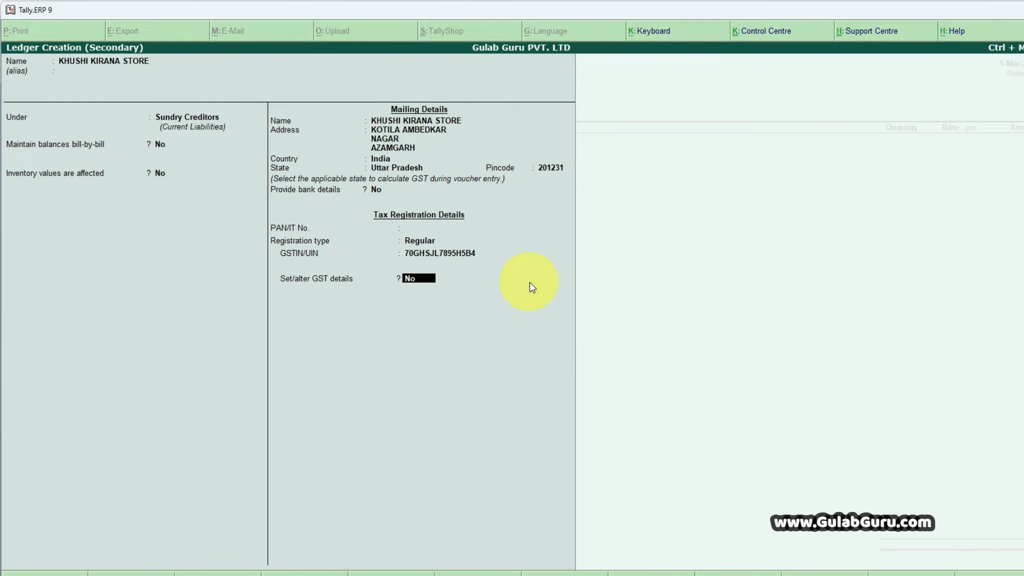
- Leave Set/alter GST details at No and save the supplier ledger to return to the purchase voucher
{"action": "key", "text": "Return"}
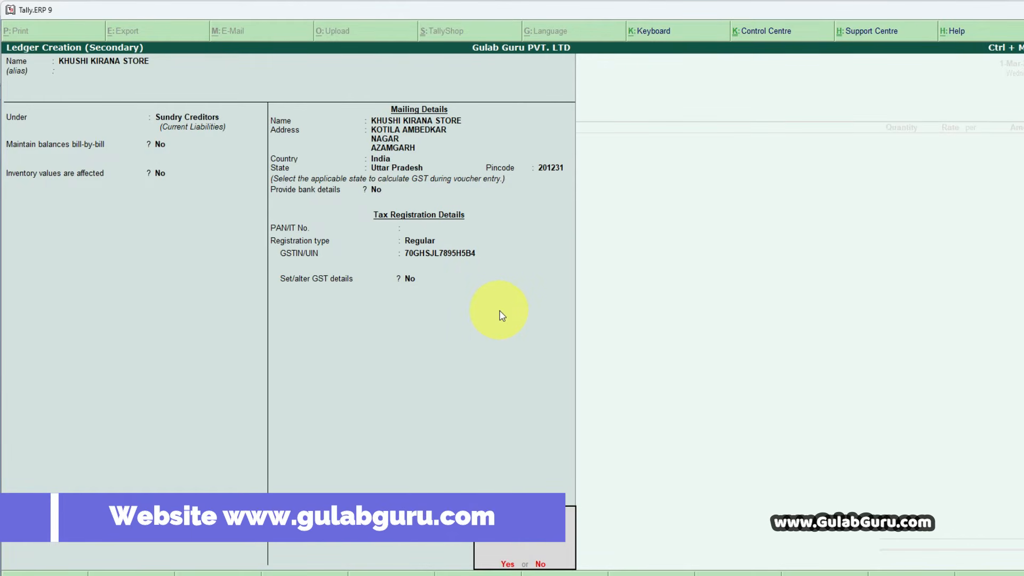
{"action": "key", "text": "Return"}
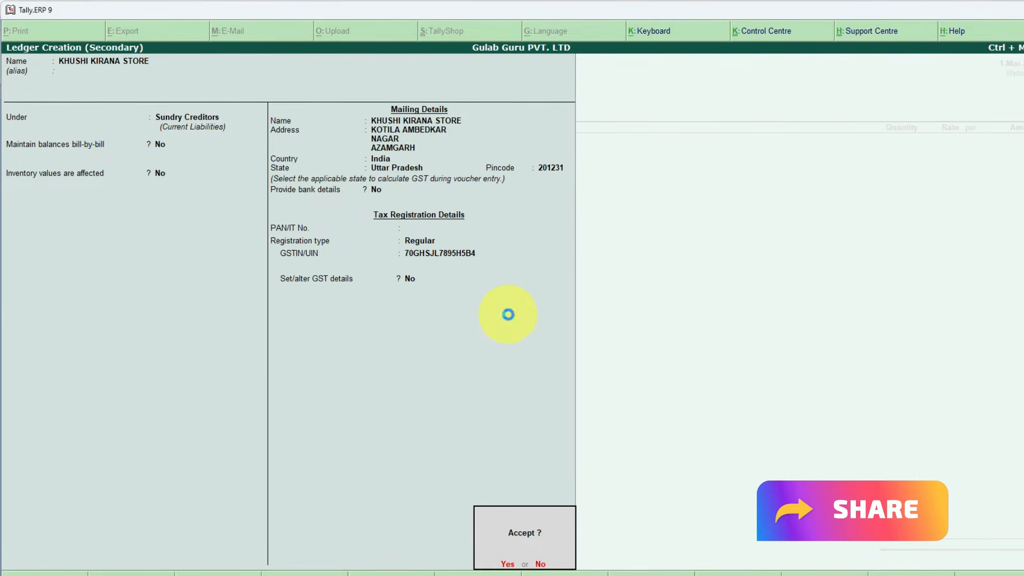
{"action": "key", "text": "Return"}
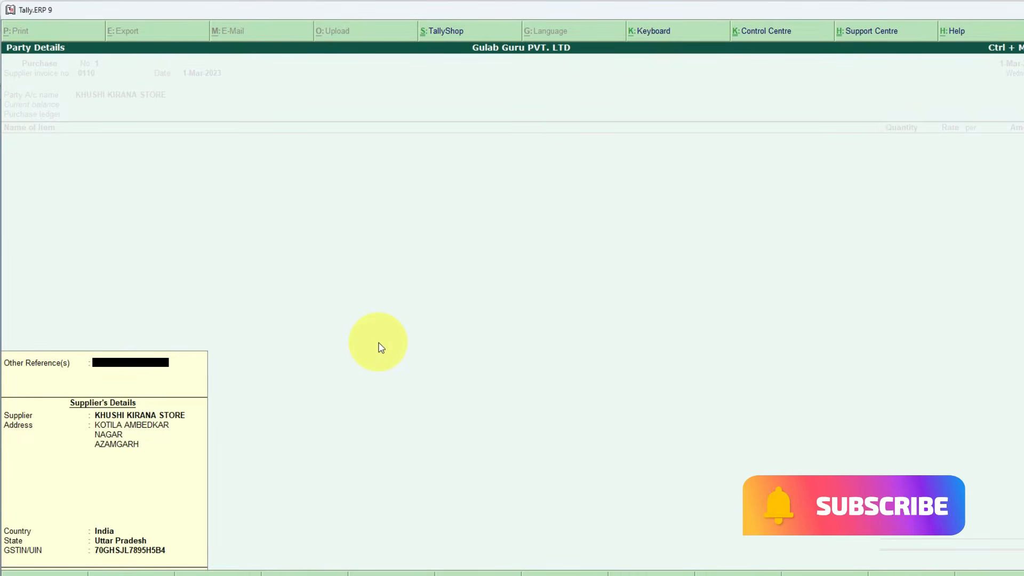
- Accept the supplier's party details without changes to reach the voucher's purchase ledger field
{"action": "key", "text": "Return"}
{"action": "key", "text": "Return"}
{"action": "key", "text": "Return"}
{"action": "key", "text": "Return"}
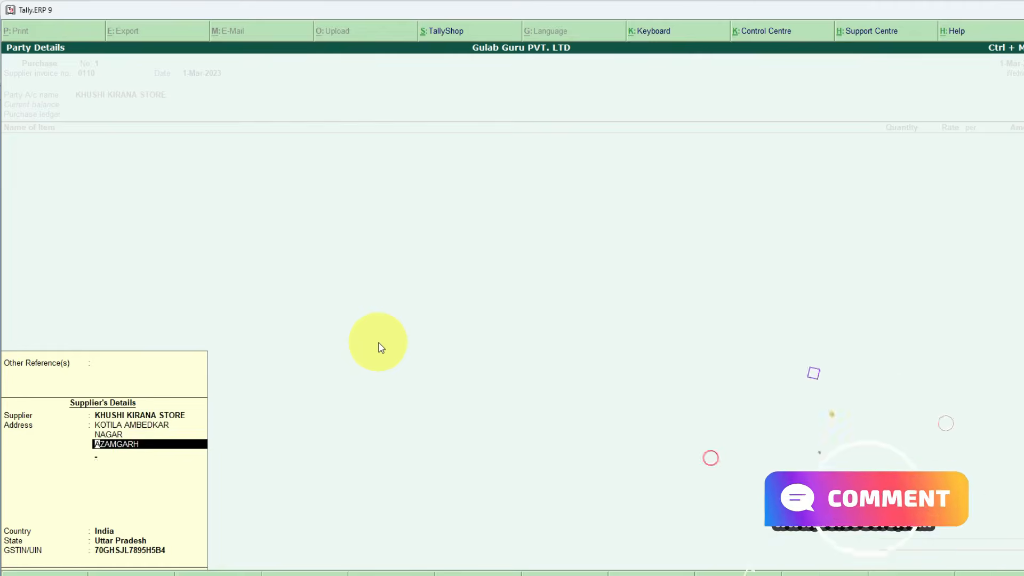
{"action": "key", "text": "Return"}
{"action": "key", "text": "Return"}
{"action": "key", "text": "Return"}
{"action": "key", "text": "Return"}
{"action": "key", "text": "Return"}
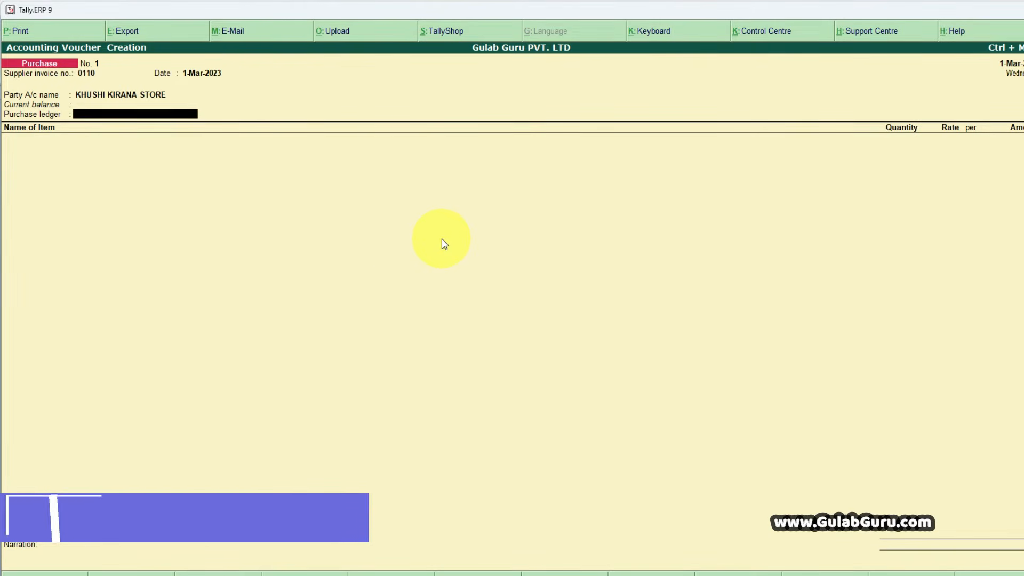
- Start a new purchase ledger from the voucher, name it PURCHASE A/C 00%, and leave its alias blank
{"action": "key", "text": "alt+c"}
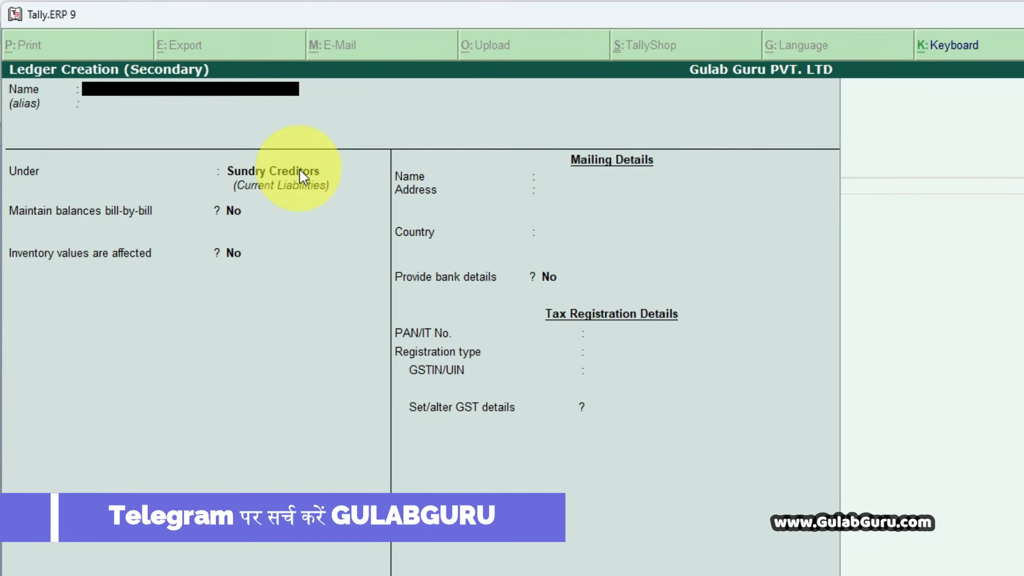
{"action": "type", "text": "PURH"}
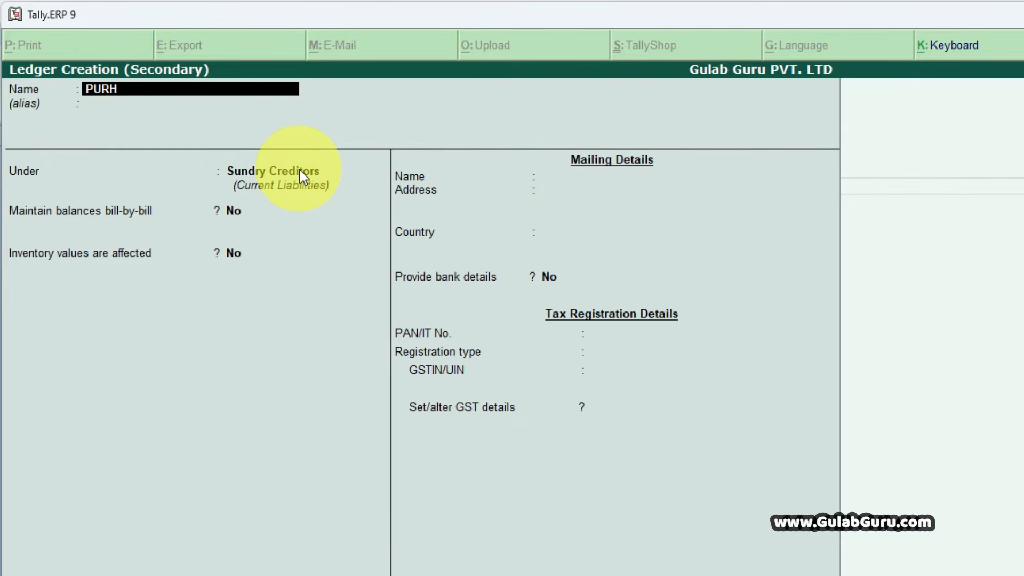
{"action": "key", "text": "BackSpace"}
{"action": "type", "text": "CHASE"}
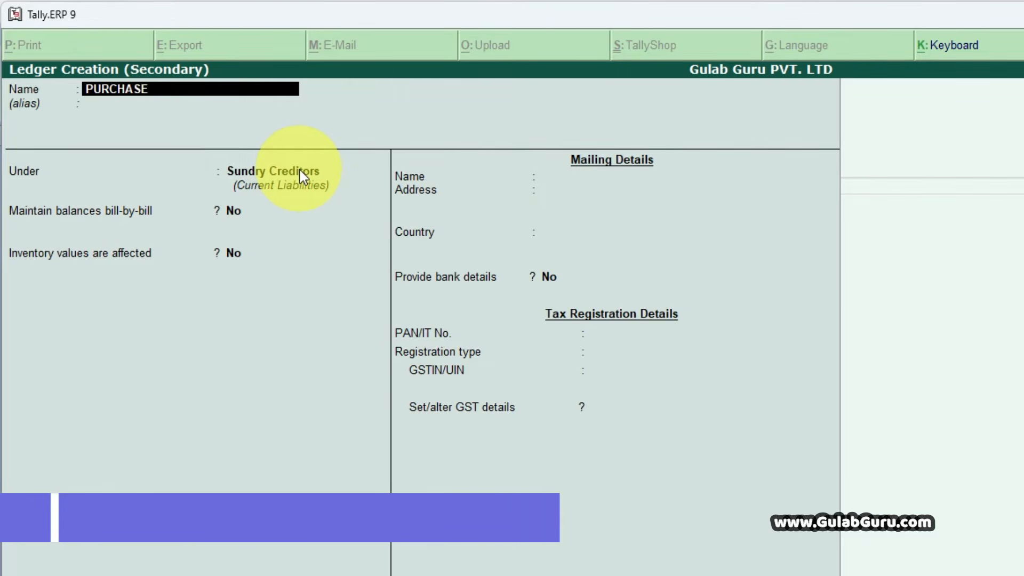
{"action": "type", "text": " A"}
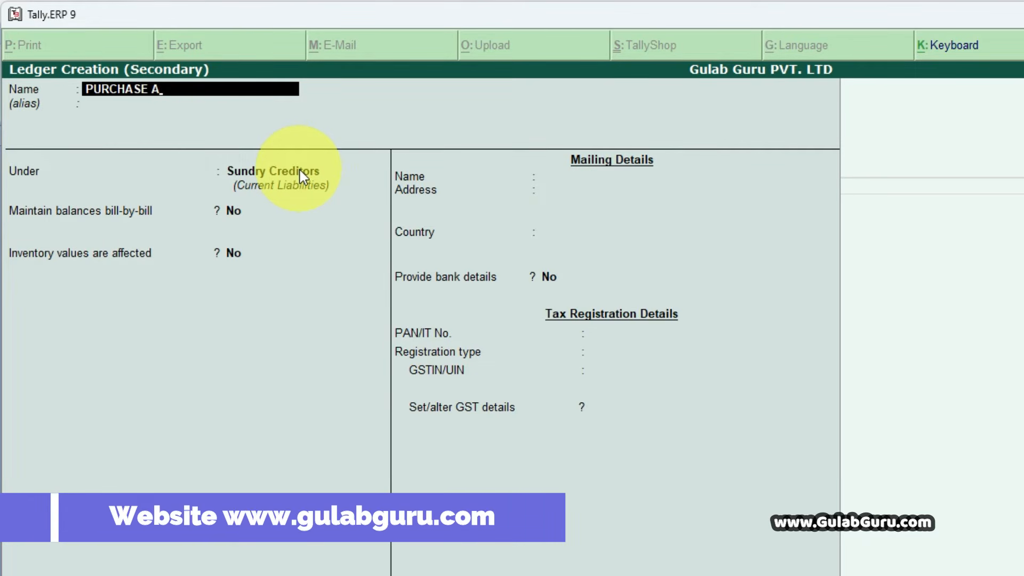
{"action": "type", "text": "/C 00%"}
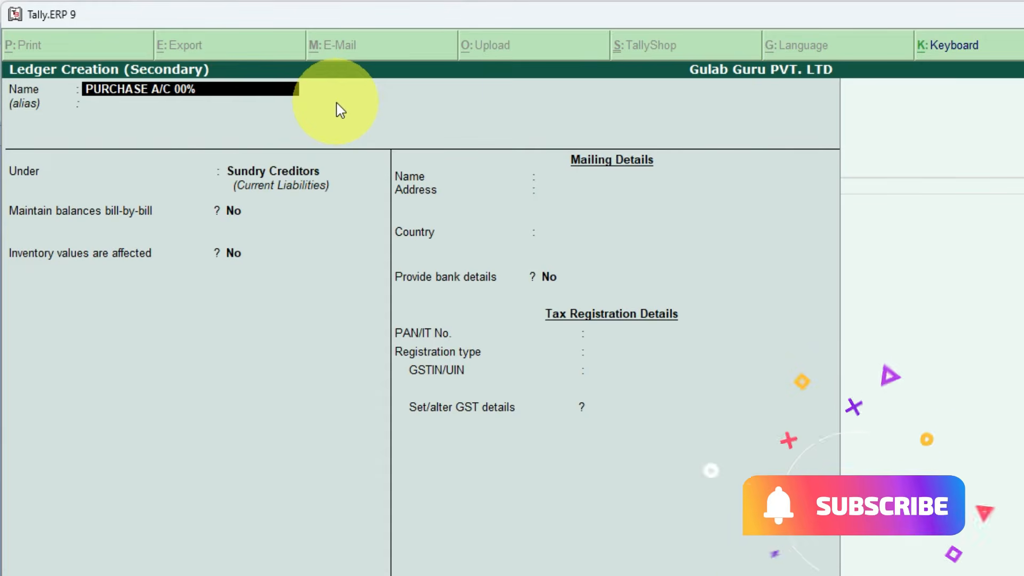
{"action": "key", "text": "Return"}
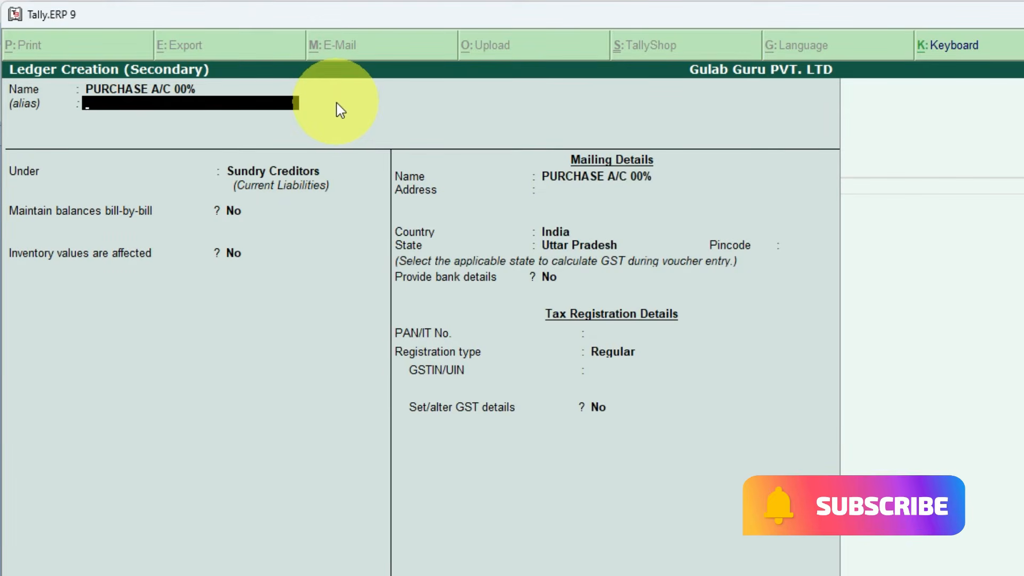
{"action": "key", "text": "Return"}
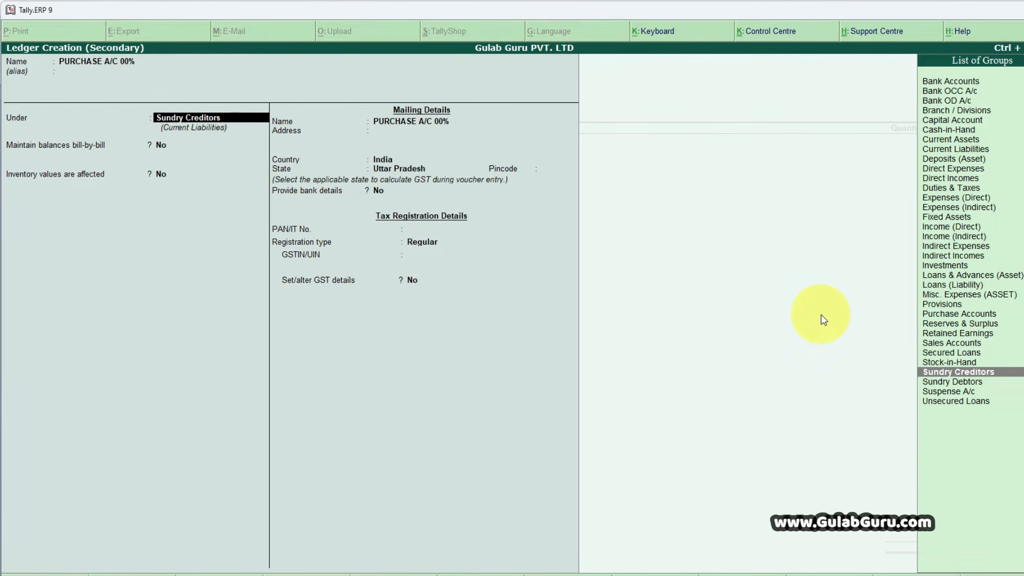
- Group the purchase ledger under Purchase Accounts, keeping Inventory values are affected at Yes and the type of ledger Not Applicable
{"action": "type", "text": "PUR"}
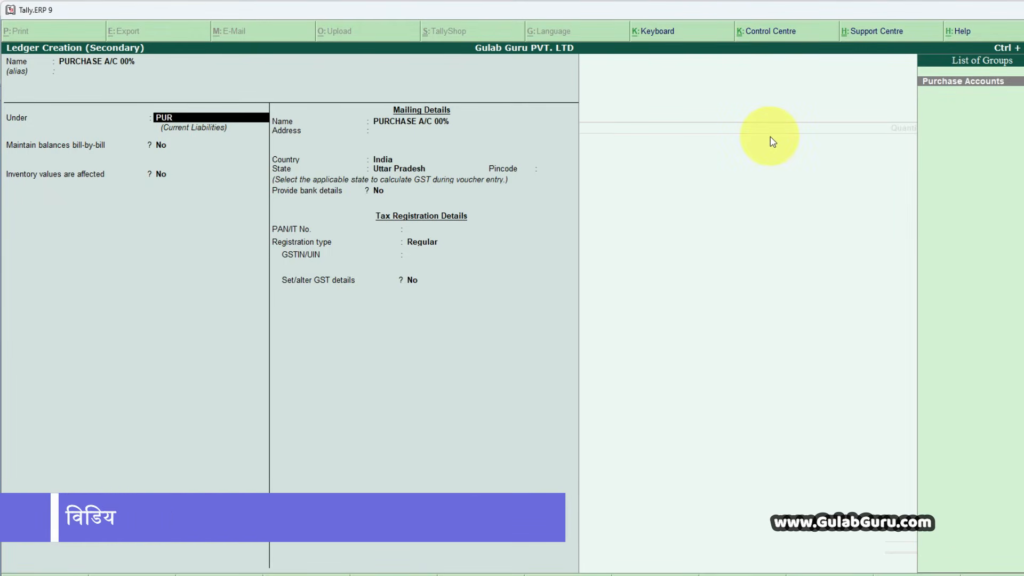
{"action": "key", "text": "Return"}
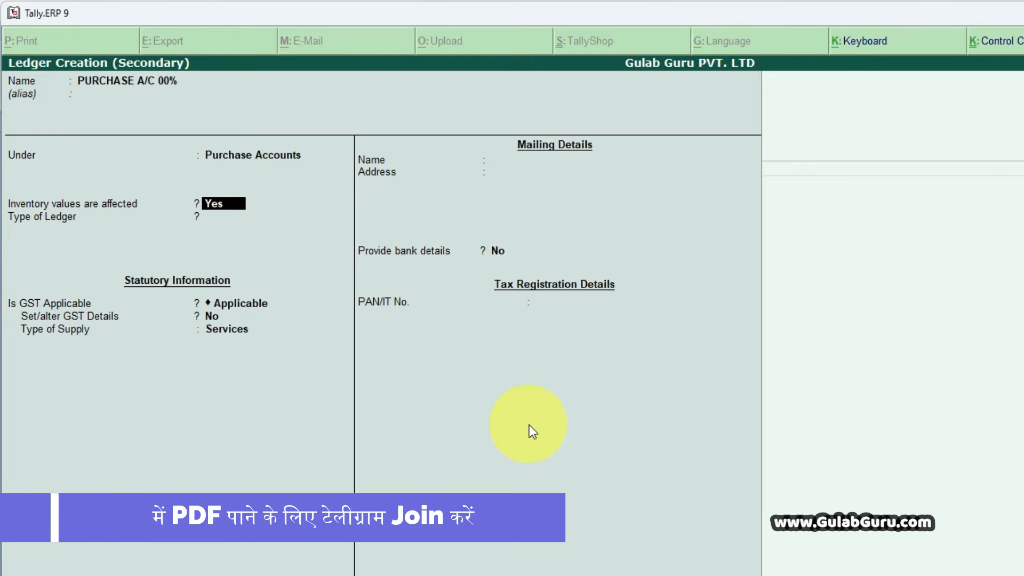
{"action": "key", "text": "Return"}
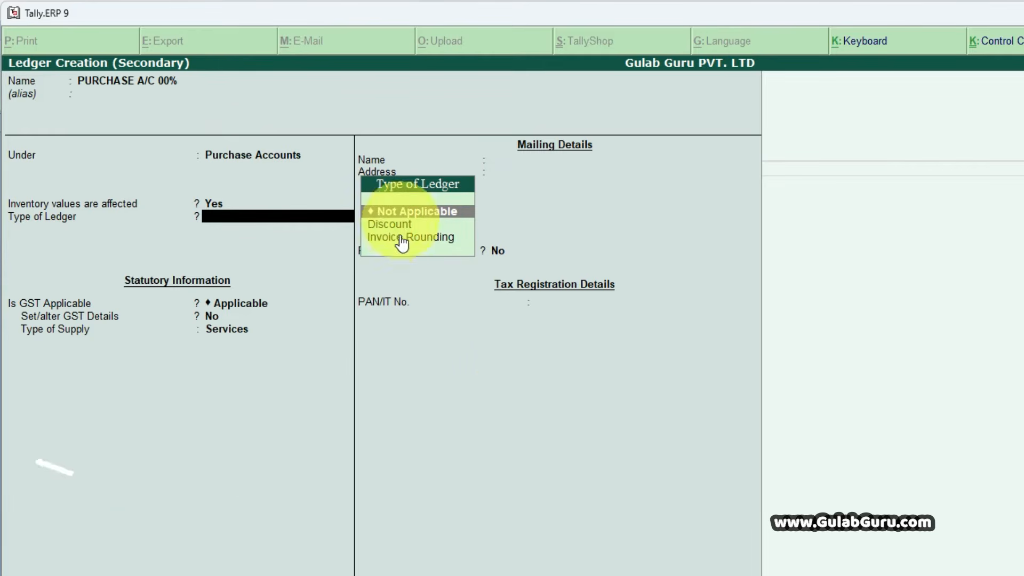
{"action": "key", "text": "Return"}
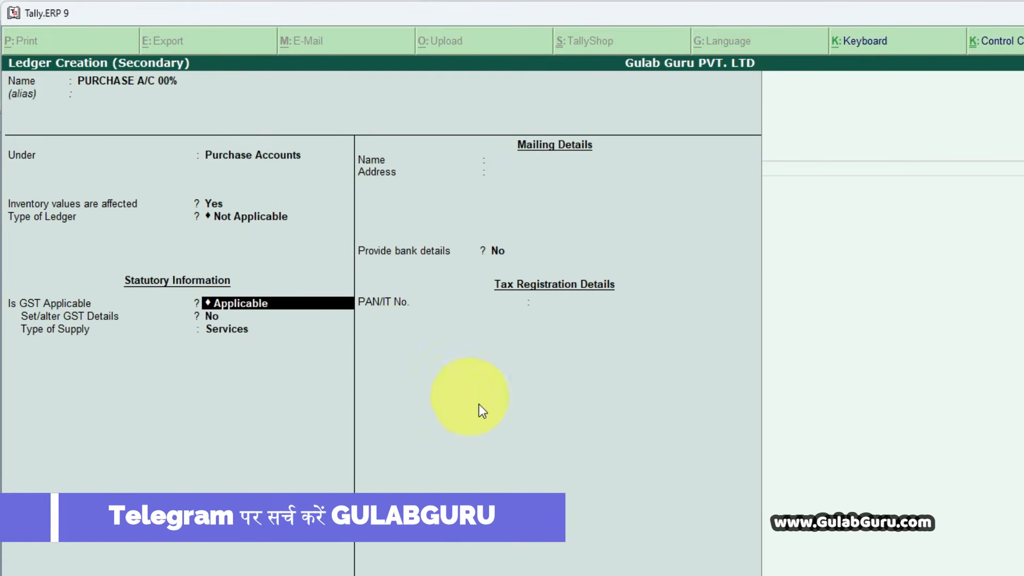
- Keep GST Applicable without altering GST details, set the type of supply to Goods, and save the purchase ledger to reach the voucher's item entry
{"action": "key", "text": "Return"}
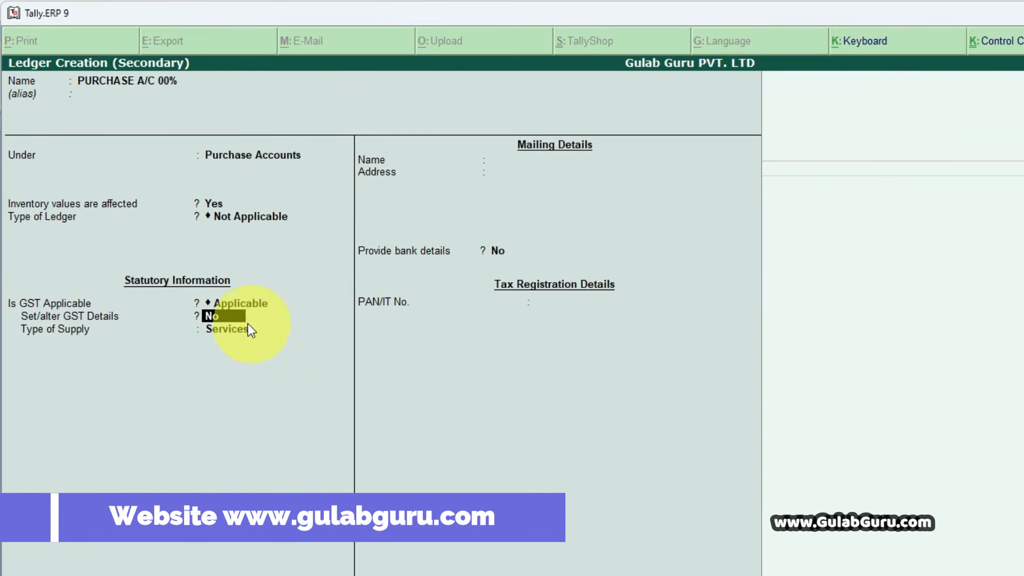
{"action": "key", "text": "Return"}
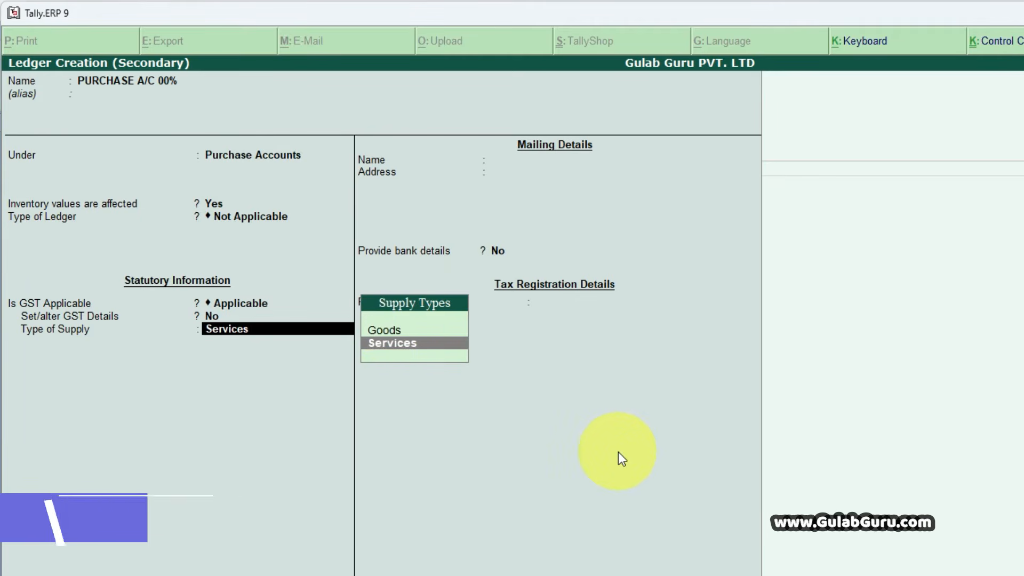
{"action": "key", "text": "Up"}
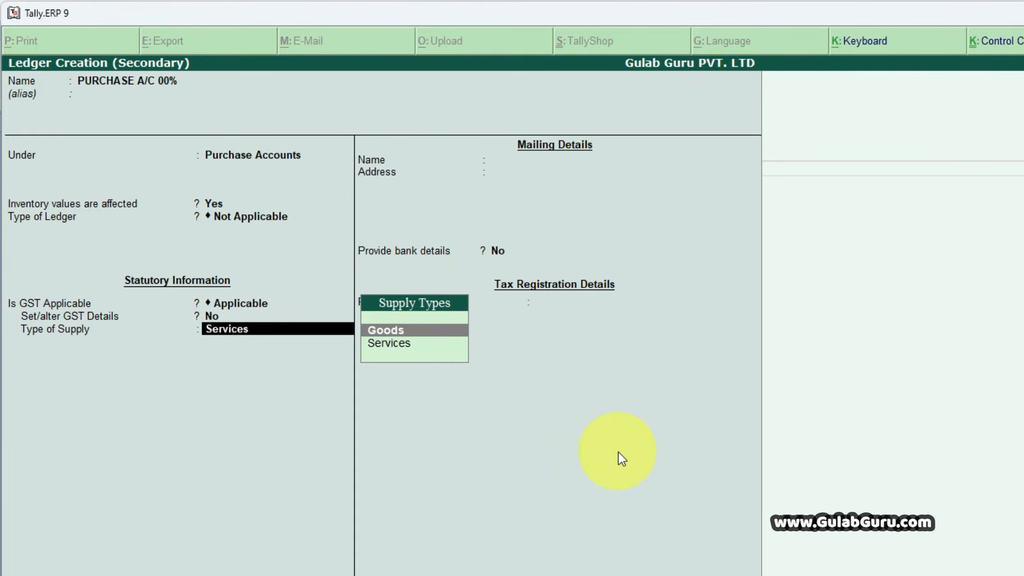
{"action": "key", "text": "Return"}
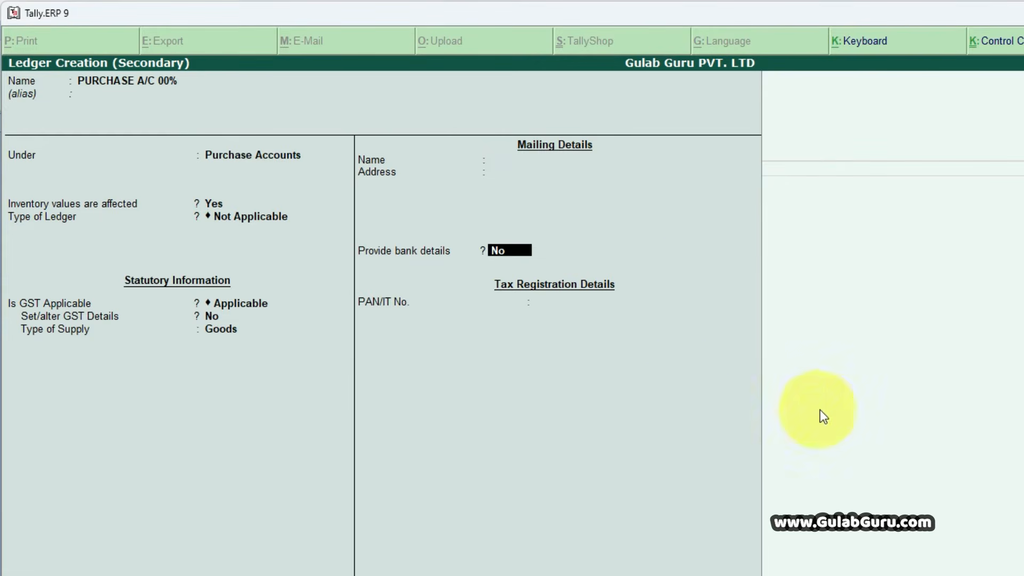
{"action": "key", "text": "Return"}
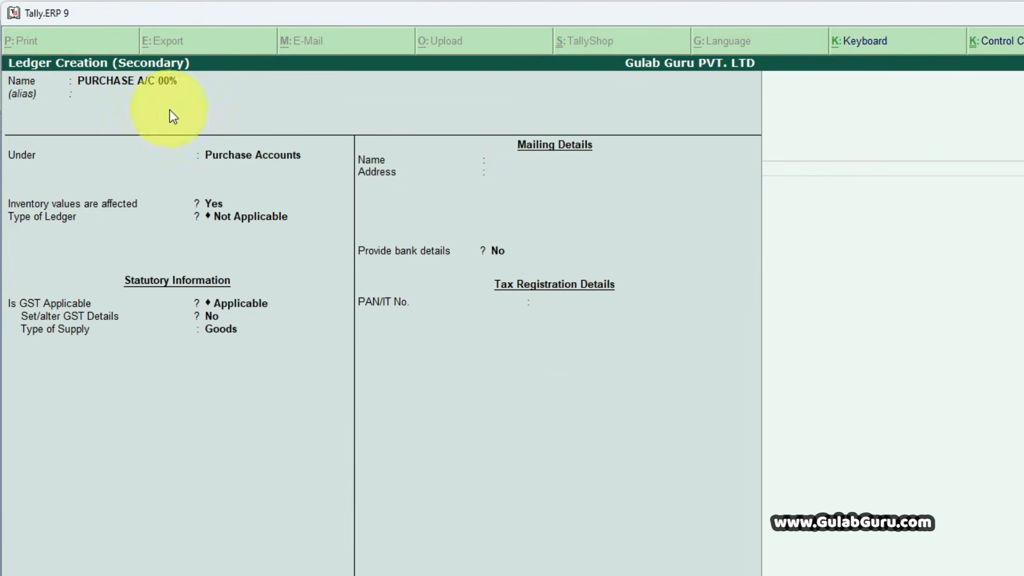
{"action": "key", "text": "Return"}
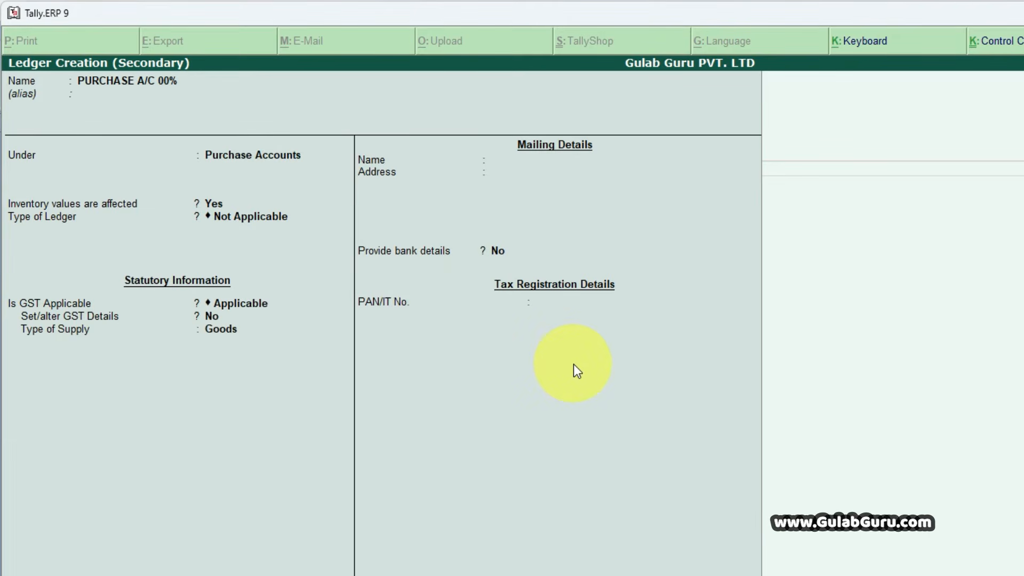
{"action": "key", "text": "ctrl+a"}
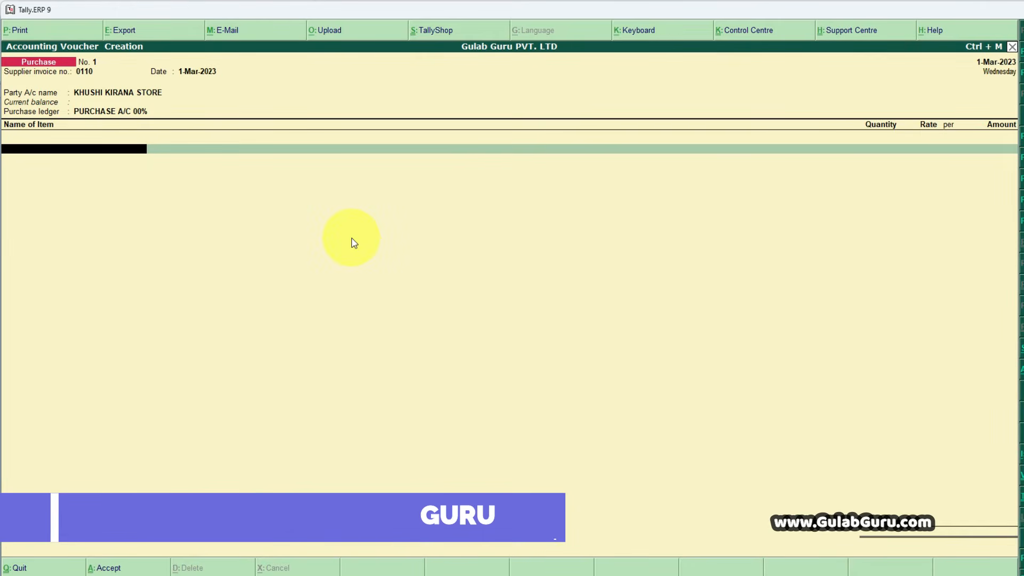
{"action": "key", "text": "Return"}
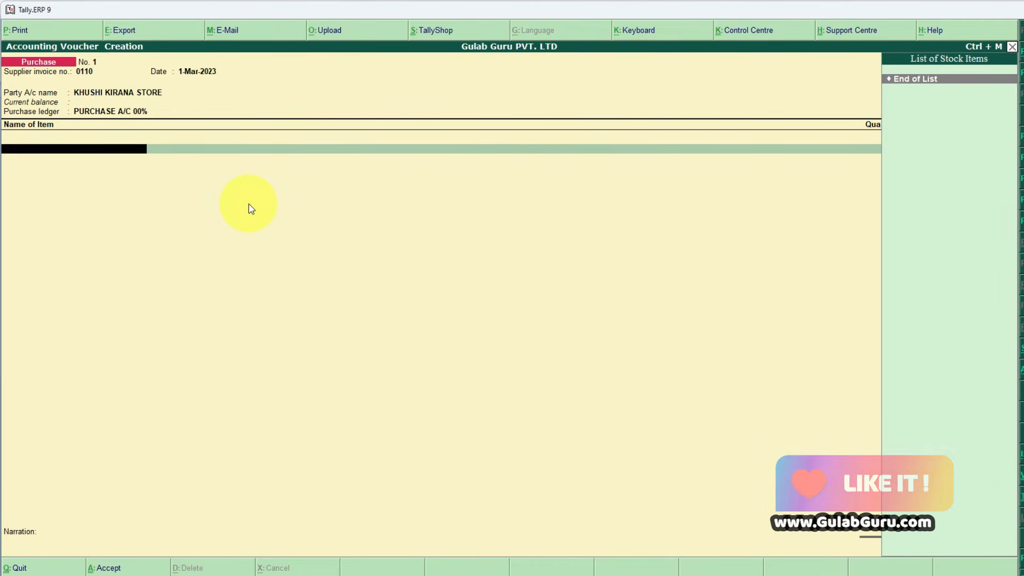
{"action": "key", "text": "alt+c"}
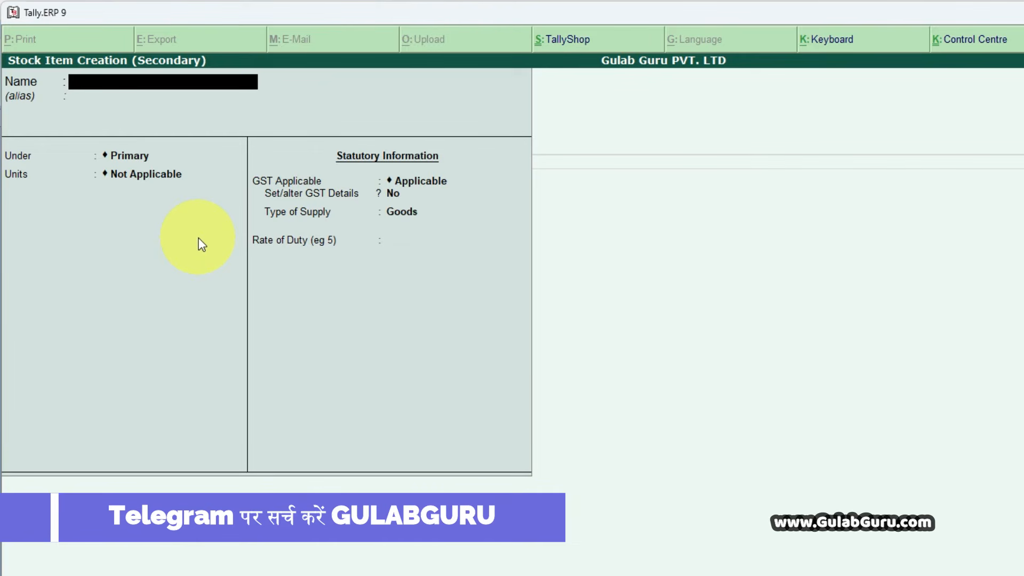
{"action": "key", "text": "Escape"}
{"action": "key", "text": "y"}
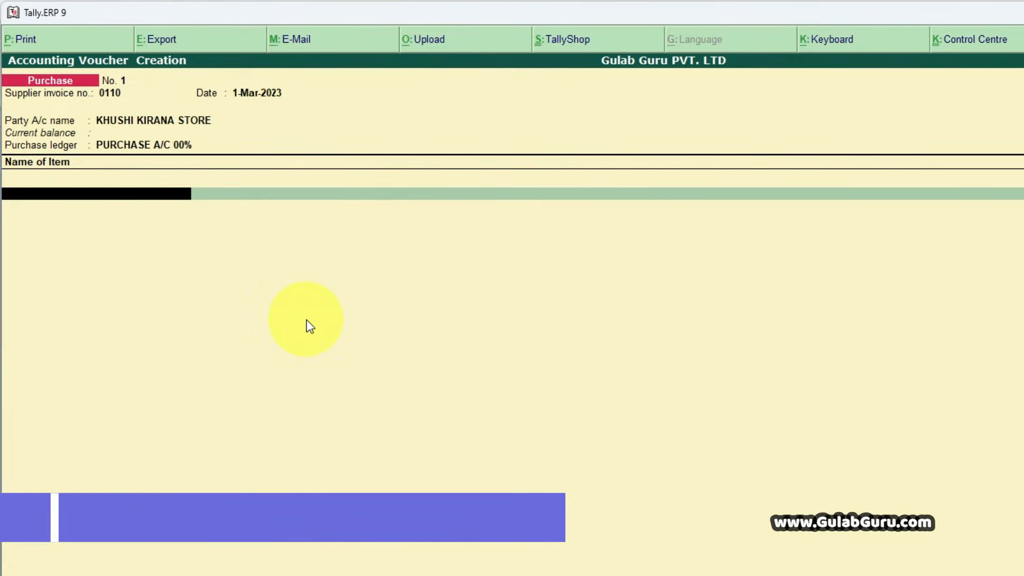
- Start a new stock item from the voucher, name it SUGAR after the Word invoice, leave its alias blank, and keep it under Primary
{"action": "key", "text": "alt+c"}
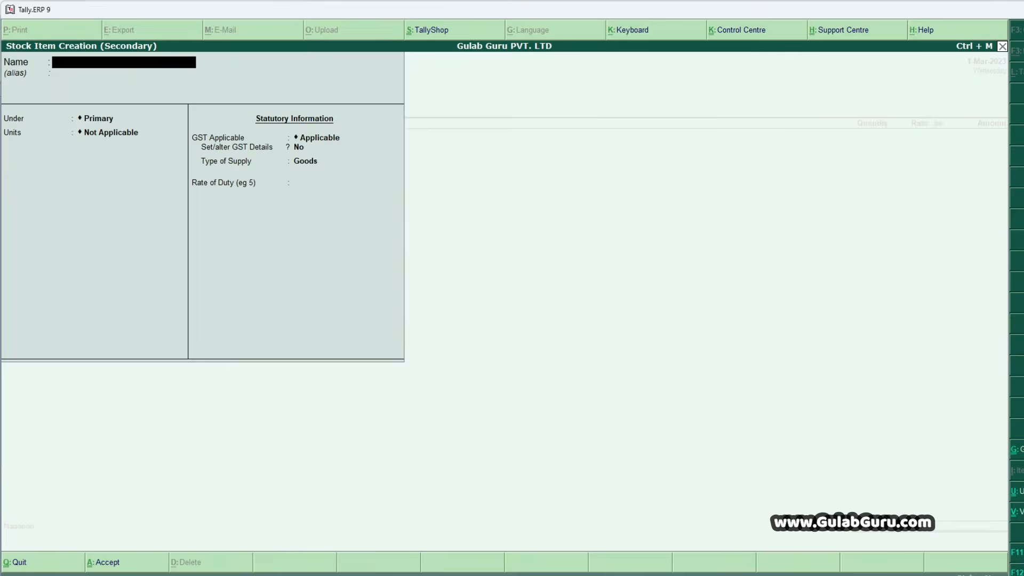
{"action": "left_click", "coordinate": [728, 575]}
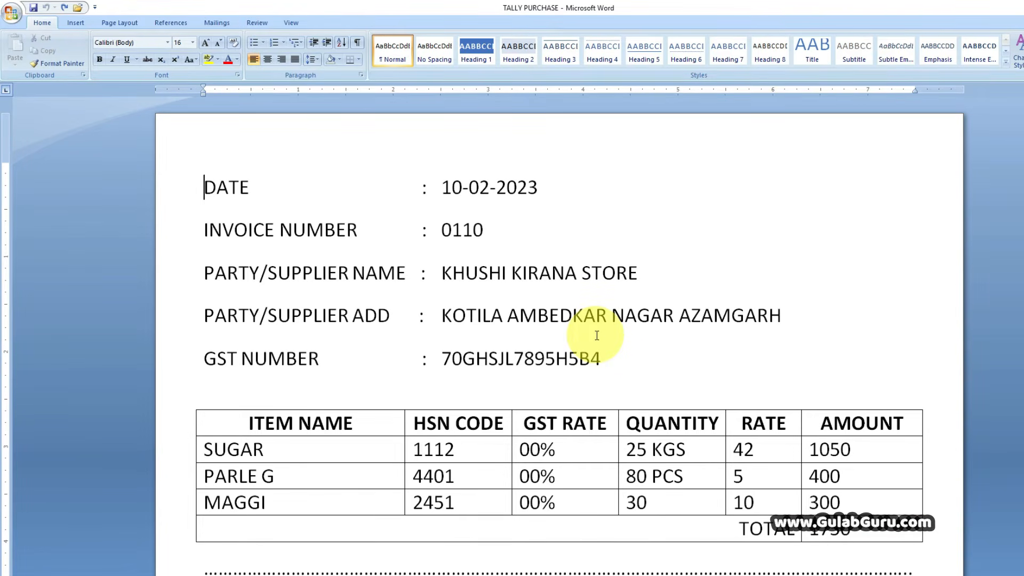
{"action": "key", "text": "alt+Tab"}
{"action": "type", "text": "SUGAR"}
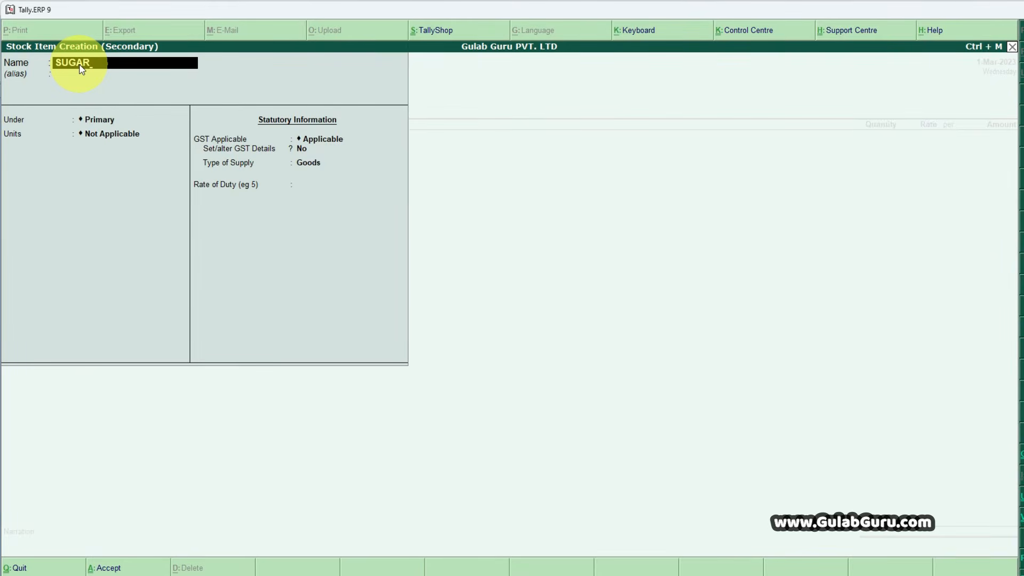
{"action": "key", "text": "Return"}
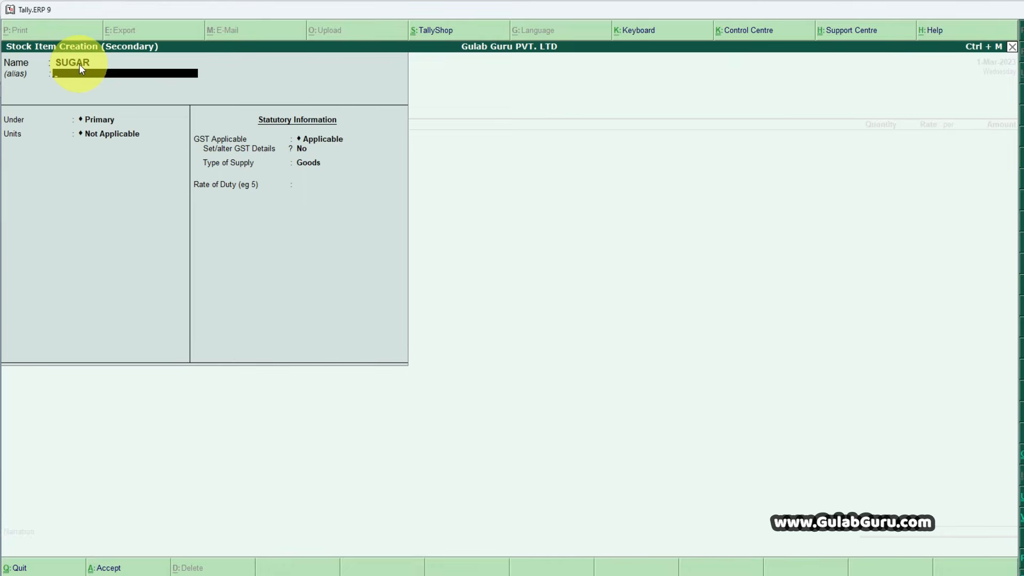
{"action": "key", "text": "Return"}
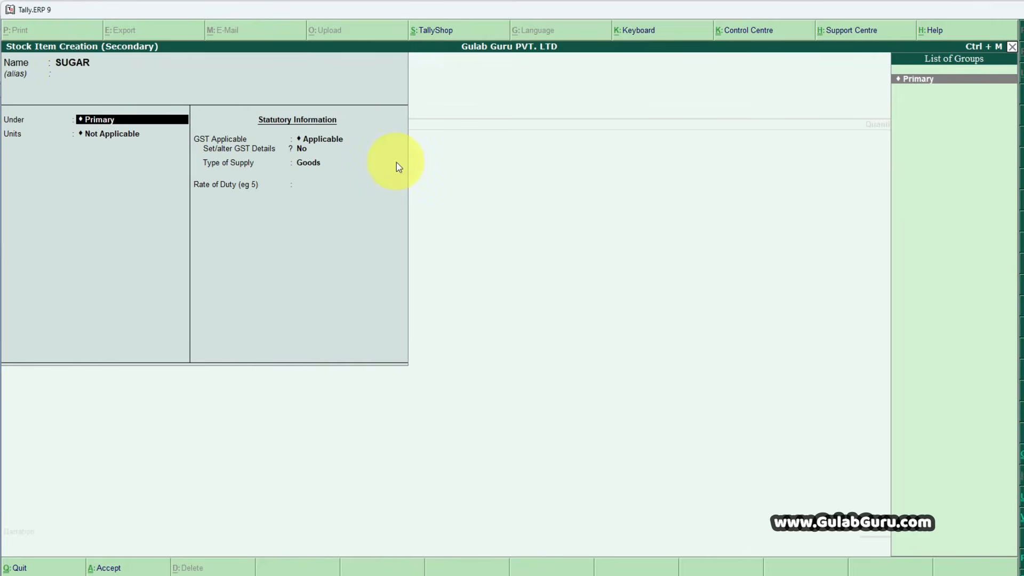
{"action": "key", "text": "Return"}
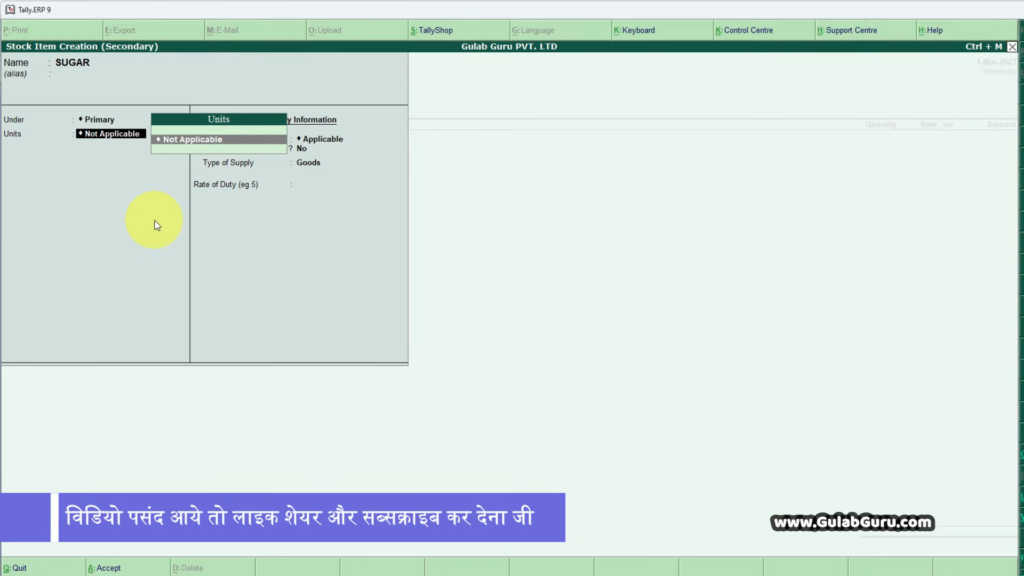
- Create a simple unit KGS for the item with formal name KILOGRAMS, UQC KGS-KILOGRAMS and 0 decimal places, and accept it
{"action": "key", "text": "alt+c"}
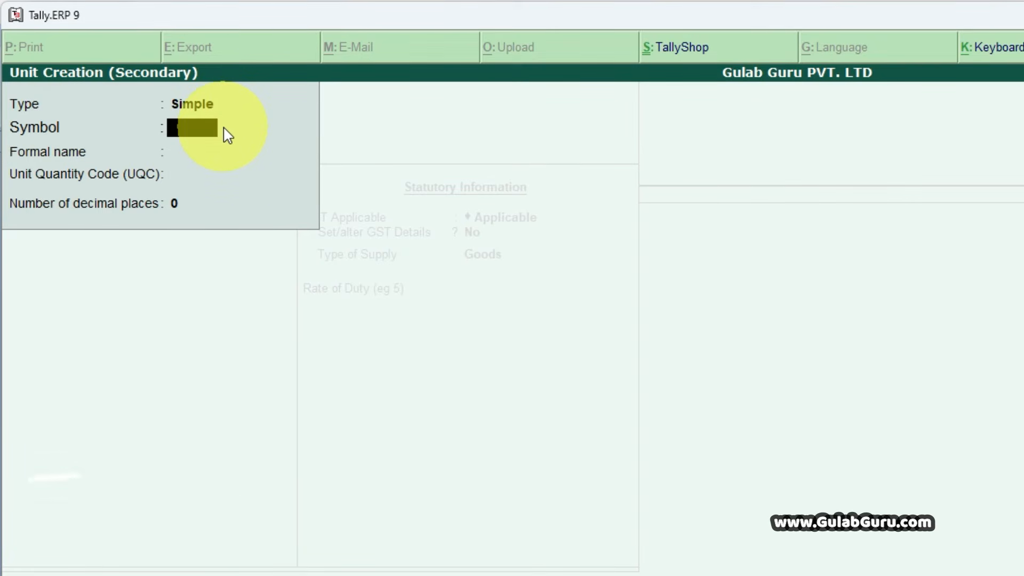
{"action": "type", "text": "GS"}
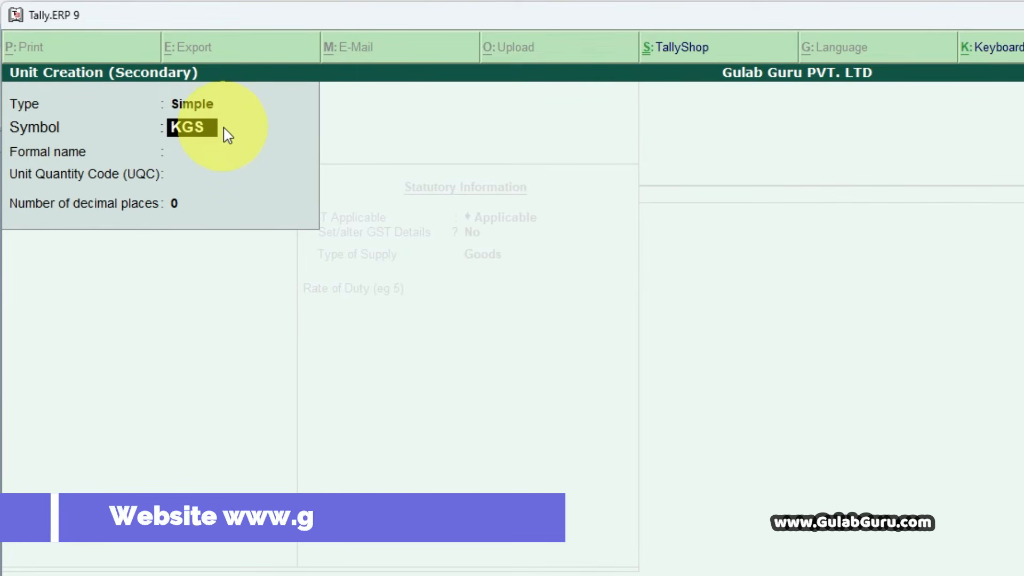
{"action": "key", "text": "Return"}
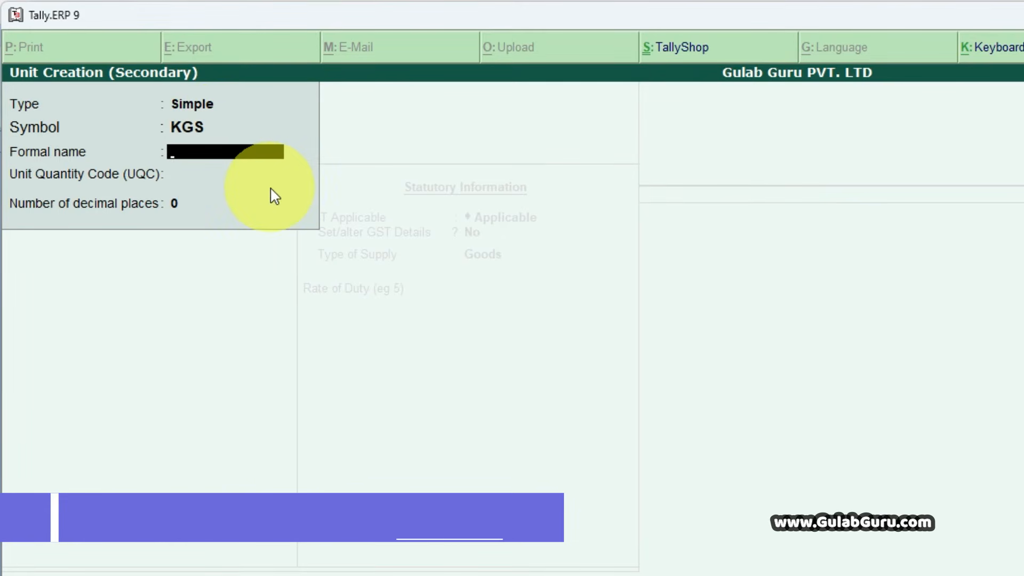
{"action": "type", "text": "KILOGRAMS"}
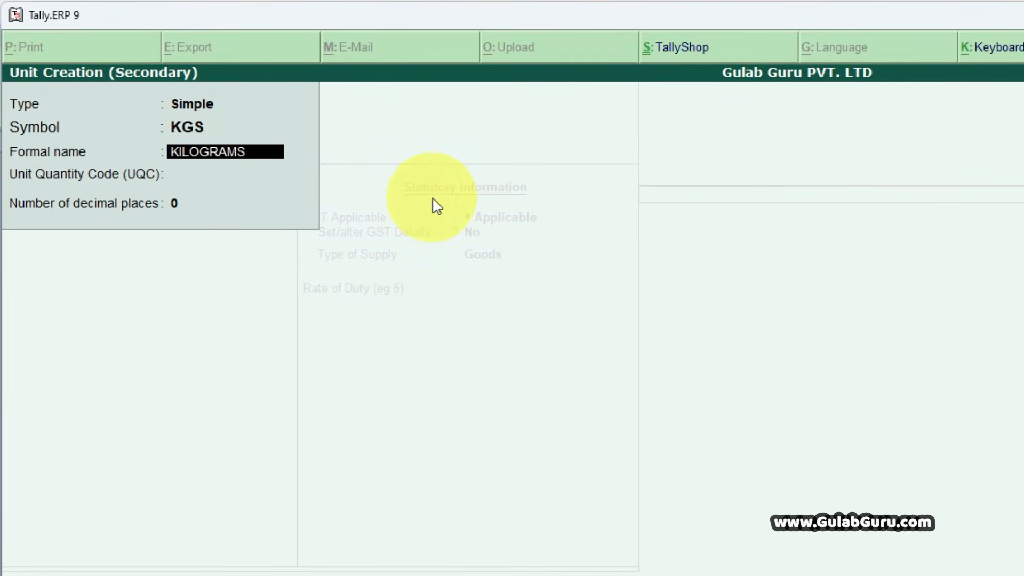
{"action": "key", "text": "Return"}
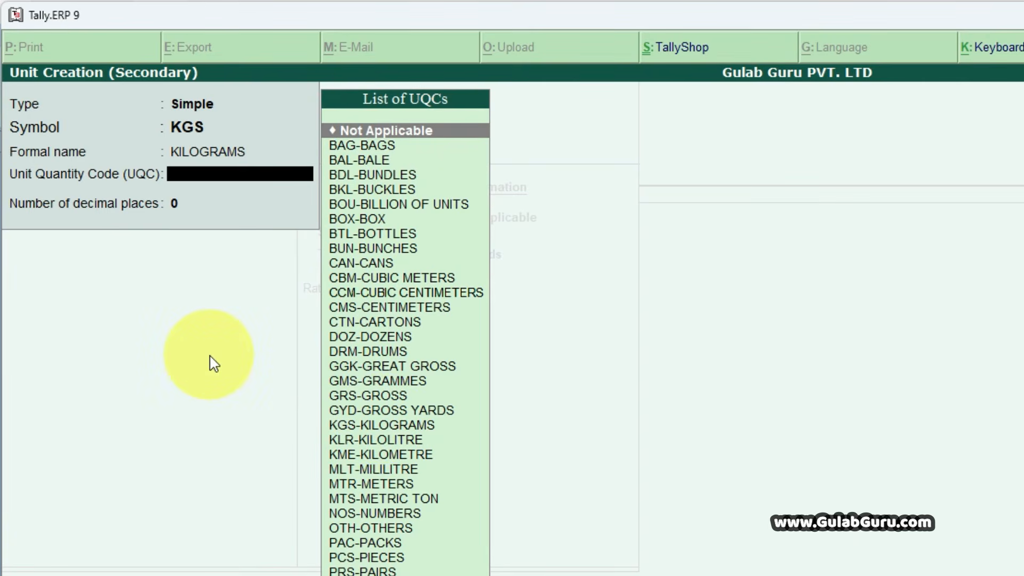
{"action": "type", "text": "KGS"}
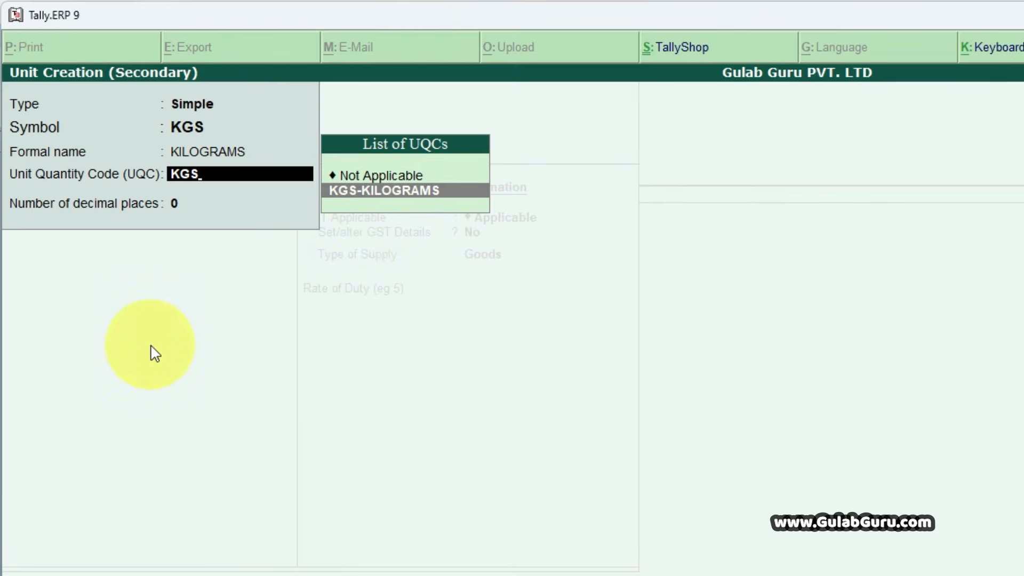
{"action": "key", "text": "Return"}
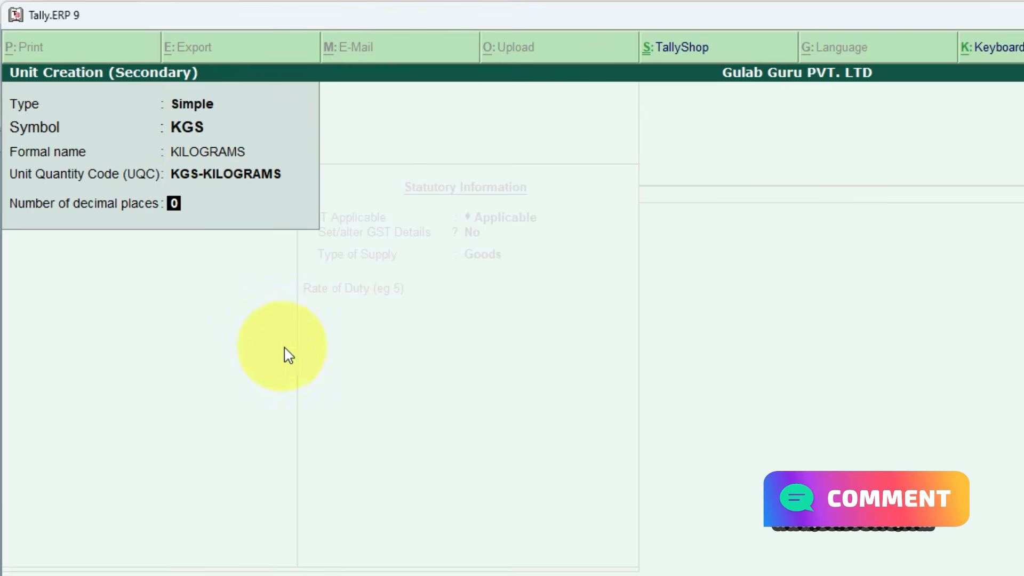
{"action": "key", "text": "Return"}
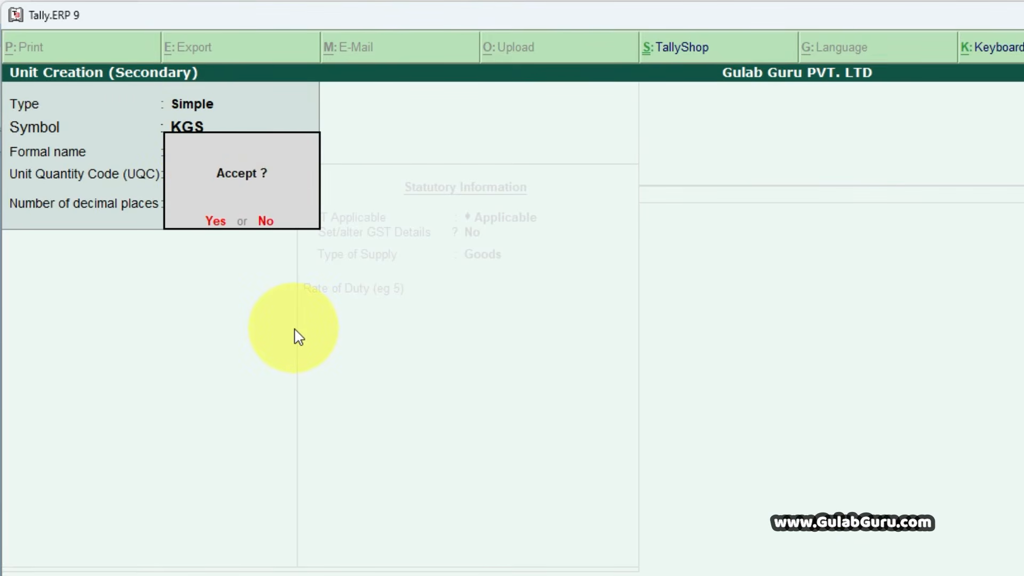
{"action": "key", "text": "Return"}
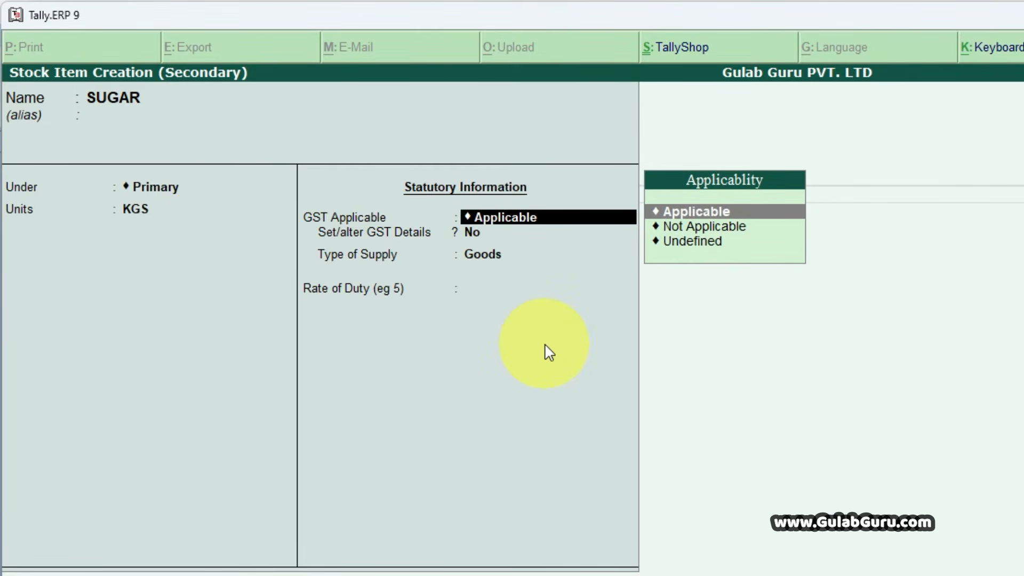
- Keep GST Applicable for SUGAR and set Set/alter GST Details to Yes to open its GST details
{"action": "key", "text": "Return"}
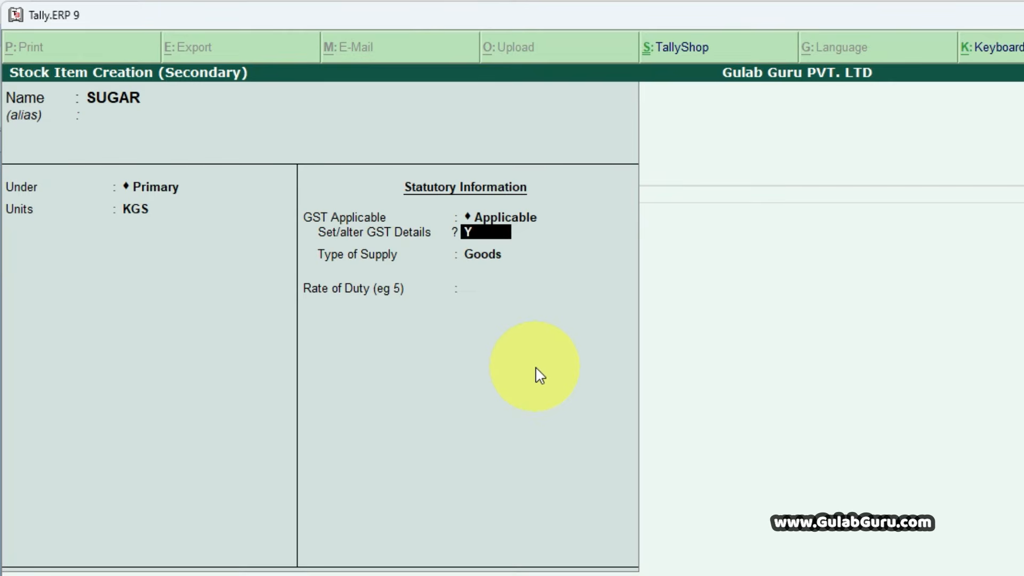
{"action": "type", "text": "Y"}
{"action": "key", "text": "Return"}
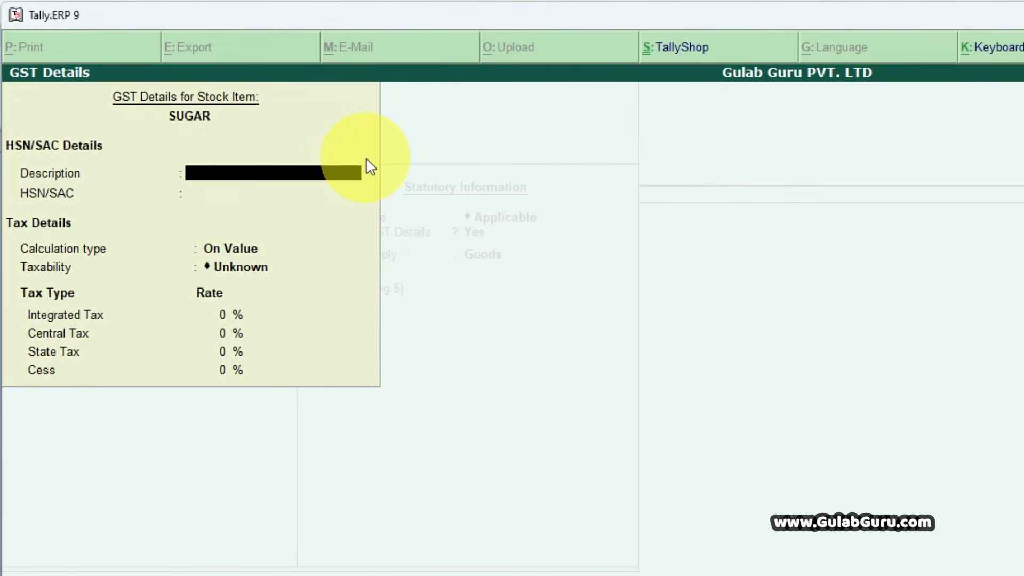
- Leave the description blank, enter SUGAR's HSN code 1112 from the Word invoice, and keep the calculation type On Value
{"action": "key", "text": "Return"}
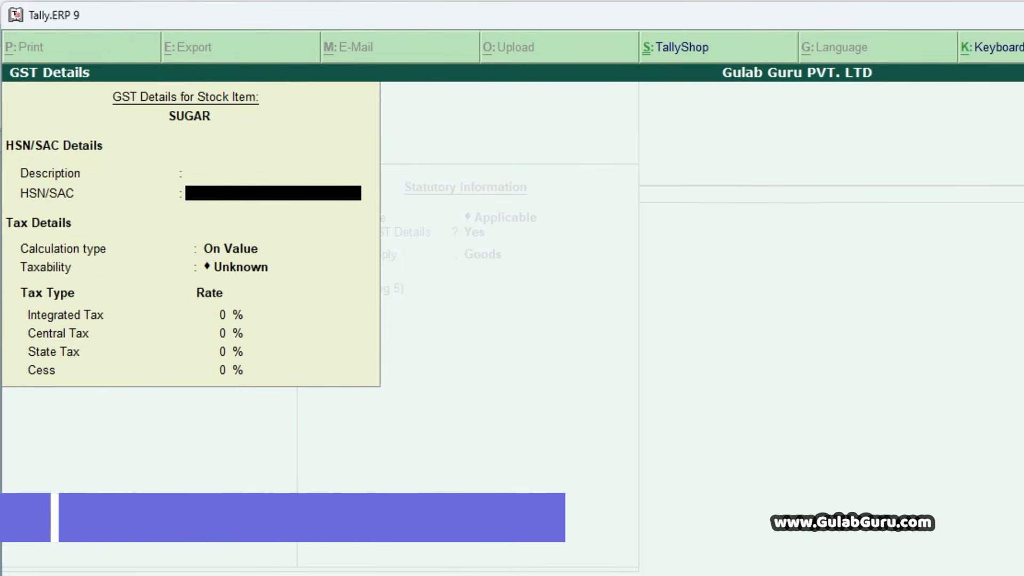
{"action": "key", "text": "alt+Tab"}
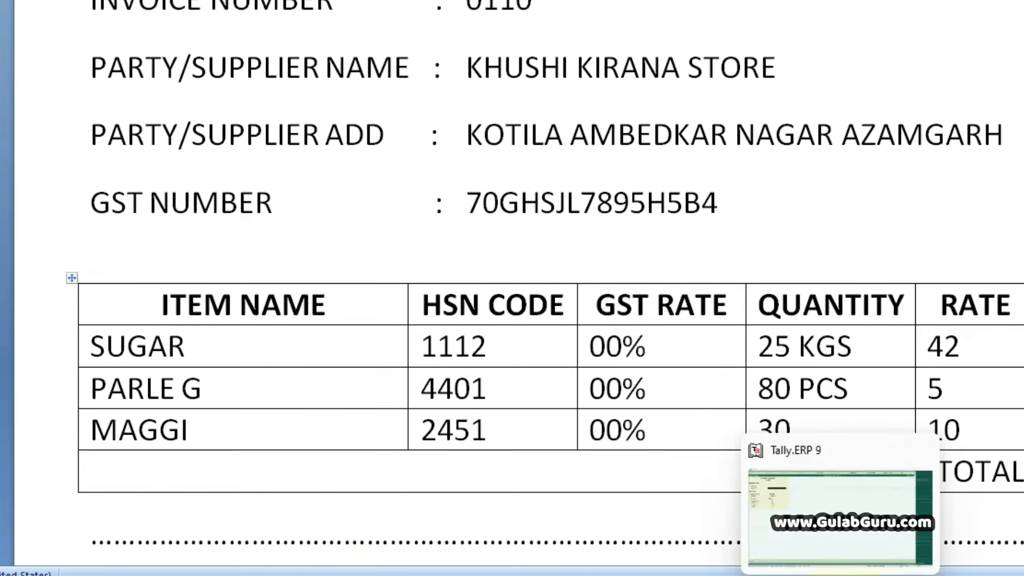
{"action": "left_click", "coordinate": [847, 575]}
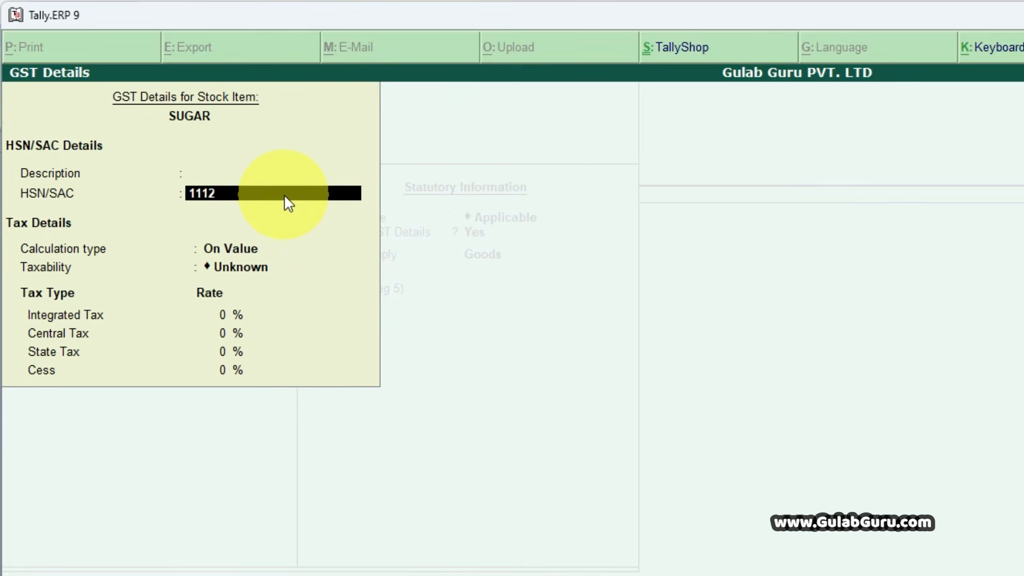
{"action": "key", "text": "Return"}
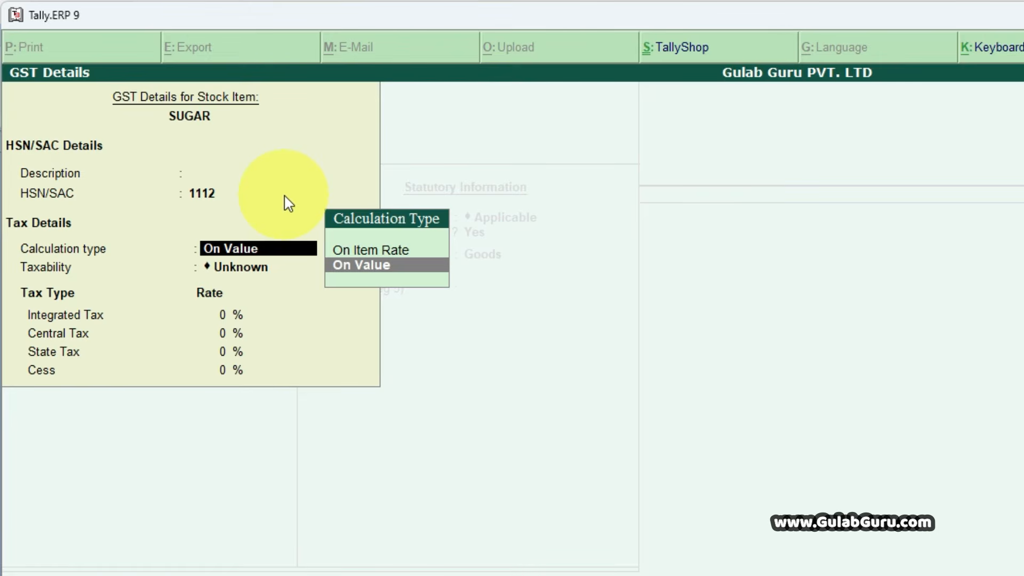
{"action": "key", "text": "Return"}
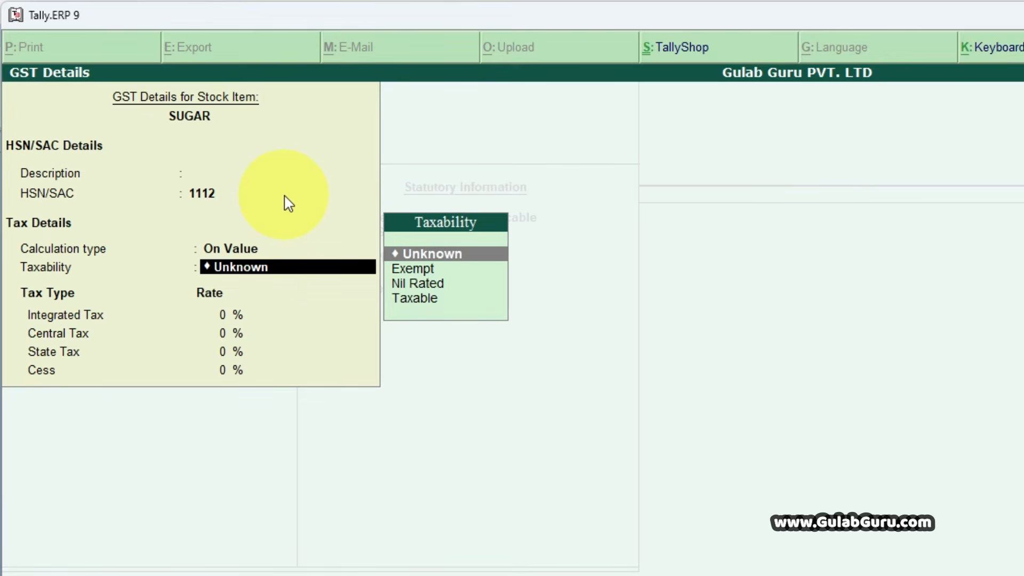
- Set SUGAR's taxability to Exempt, keep the supply type Goods and the rate of duty empty, and accept the stock item
{"action": "key", "text": "Down"}
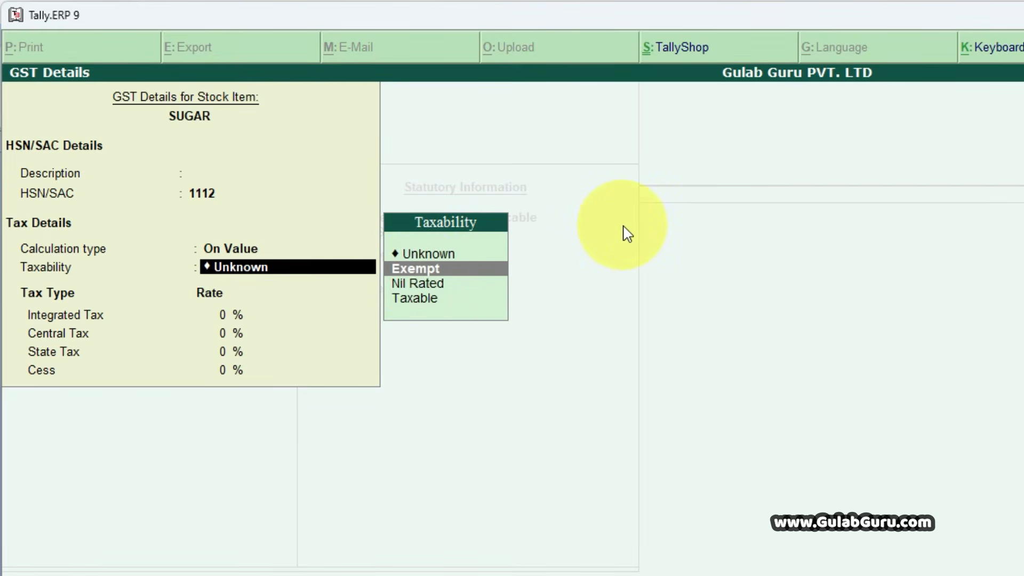
{"action": "key", "text": "Return"}
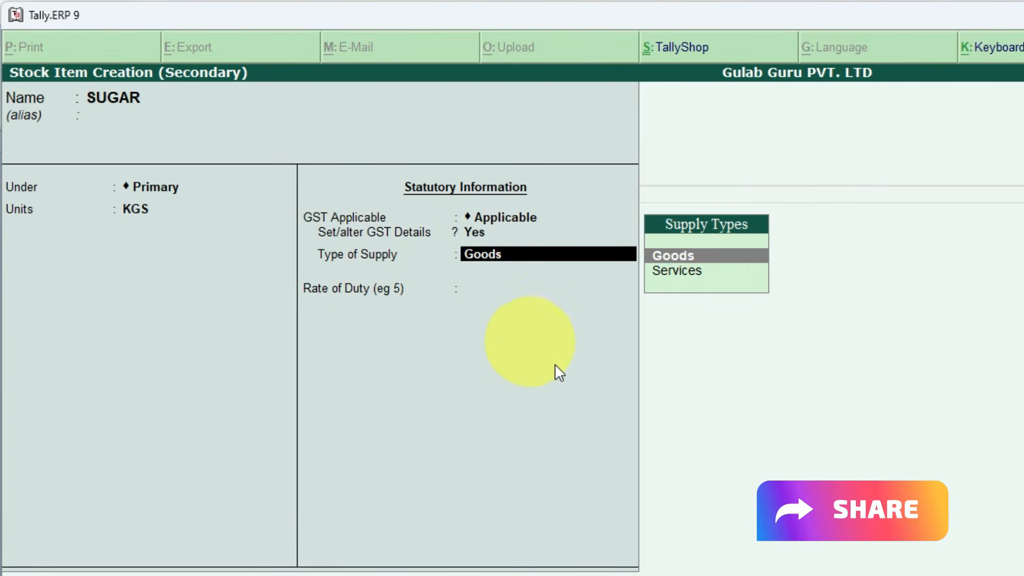
{"action": "key", "text": "Return"}
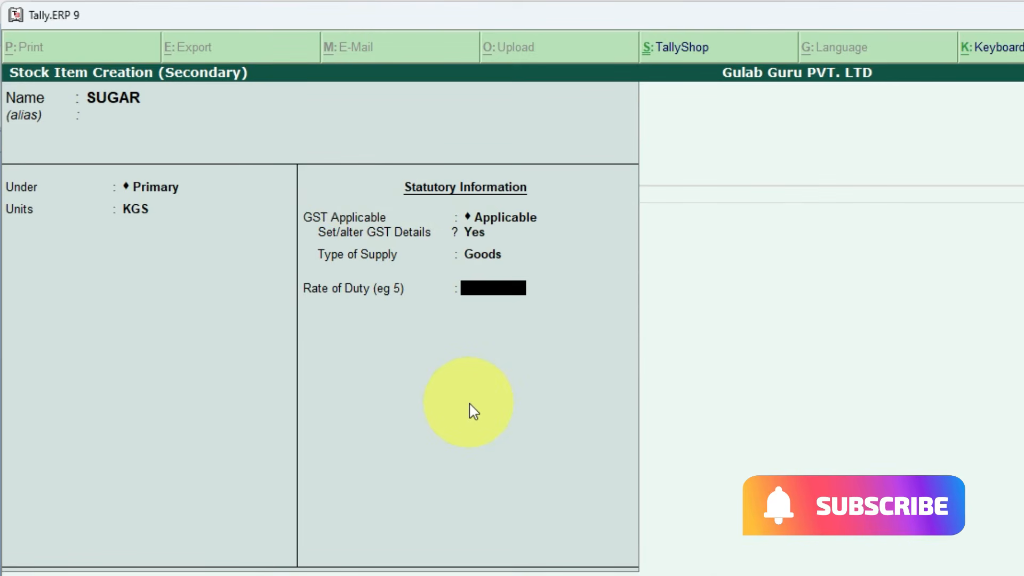
{"action": "key", "text": "Return"}
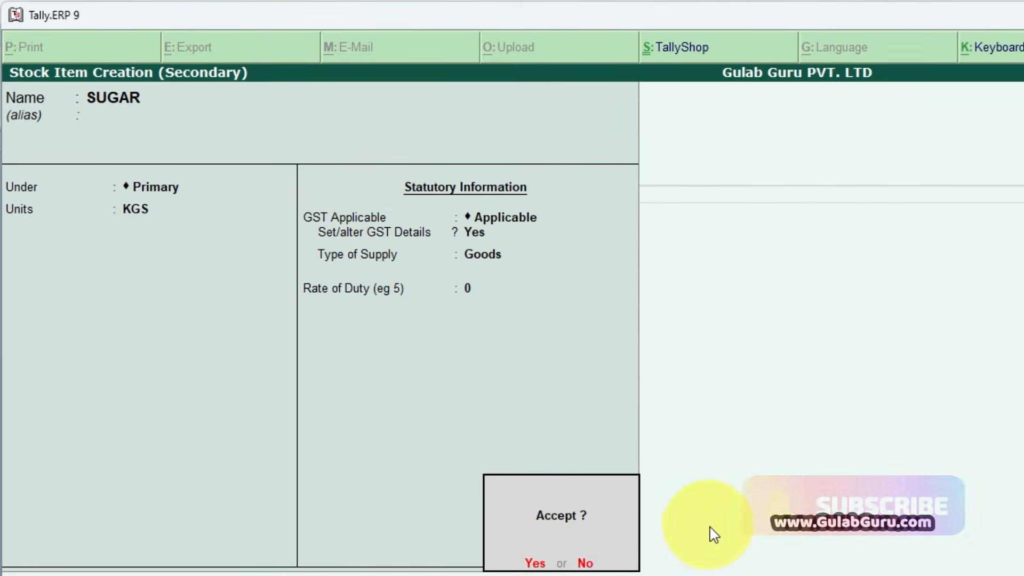
{"action": "key", "text": "Return"}
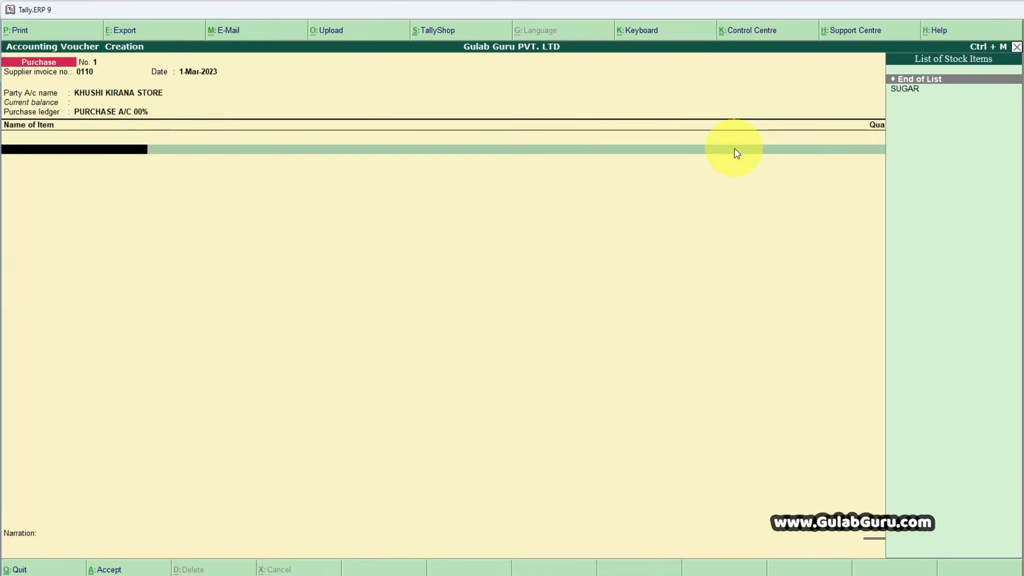
- Add SUGAR as the voucher's first item and enter its quantity of 25 KGS from the Word invoice
{"action": "key", "text": "Down"}
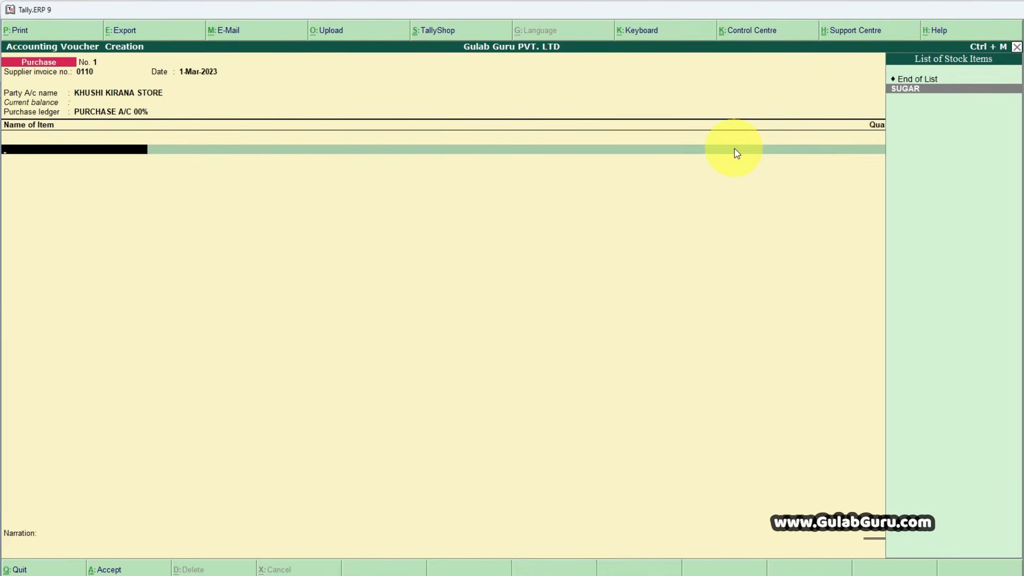
{"action": "key", "text": "Return"}
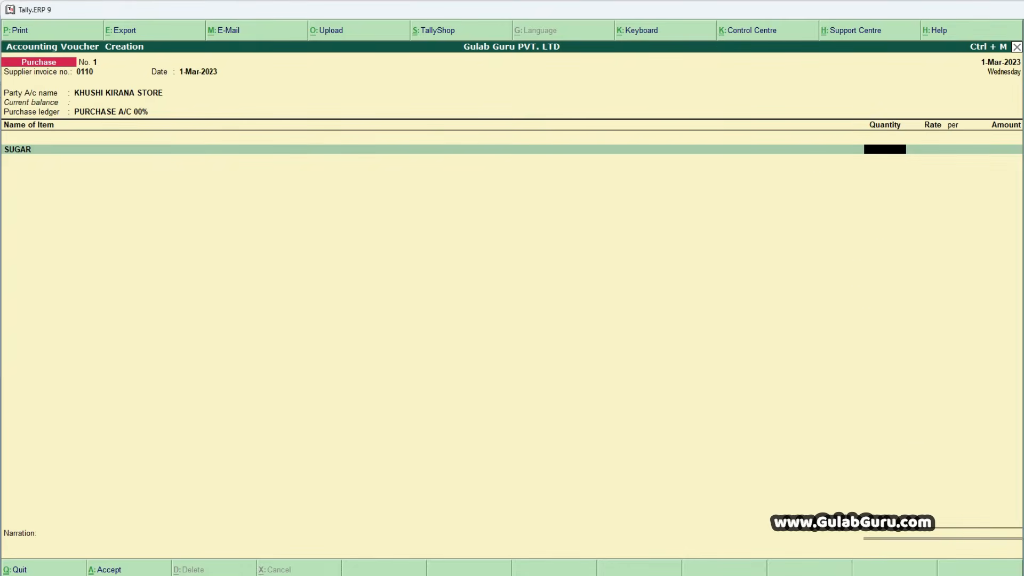
{"action": "key", "text": "alt+Tab"}
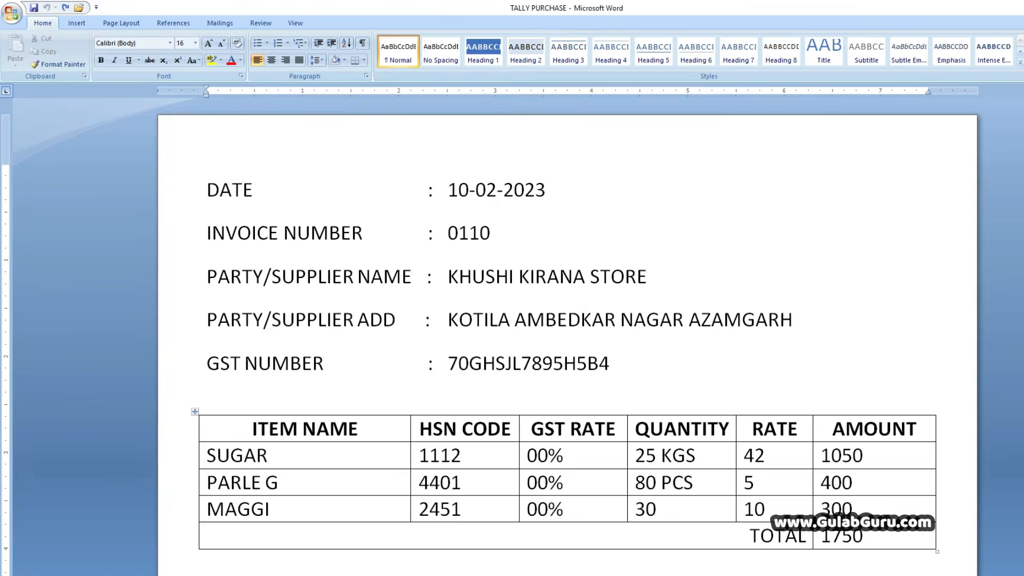
{"action": "key", "text": "alt+Tab"}
{"action": "type", "text": "2"}
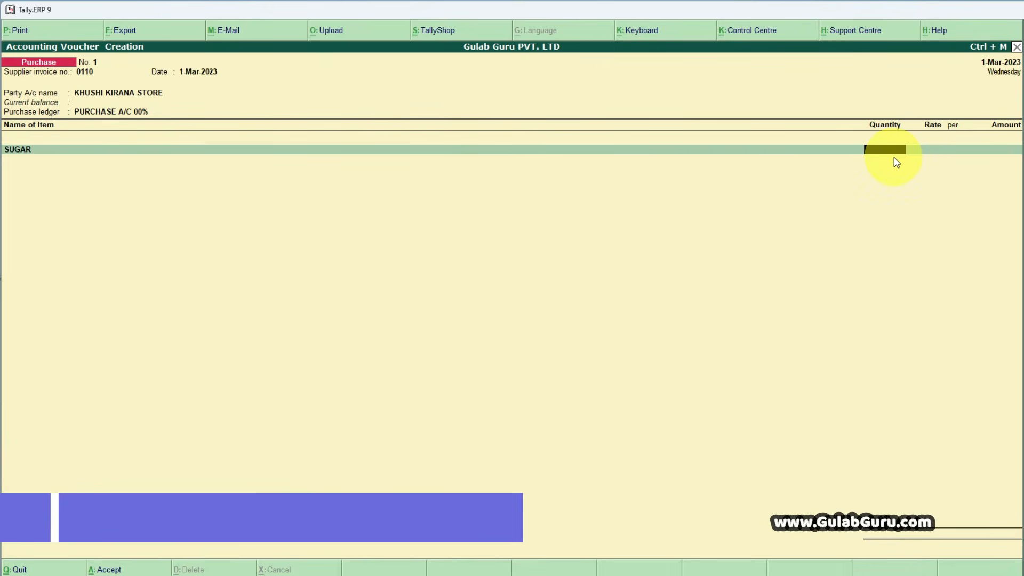
{"action": "type", "text": "5"}
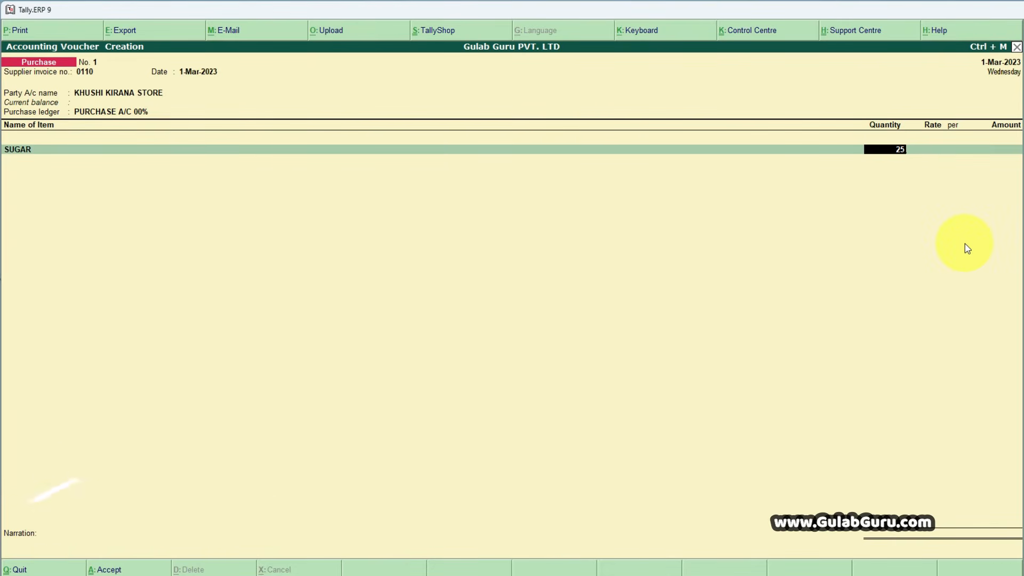
{"action": "key", "text": "Return"}
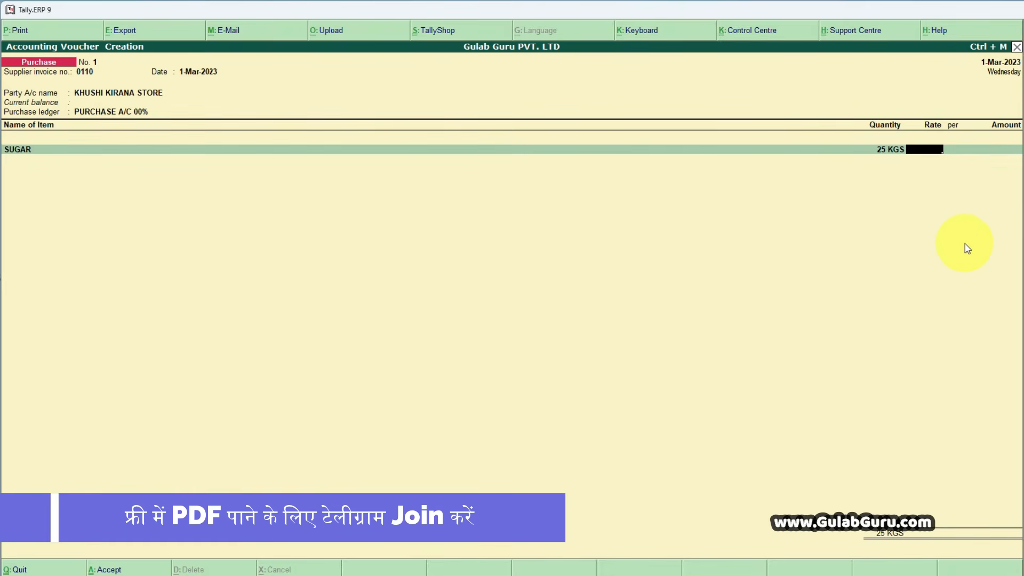
- Set SUGAR's rate to 42 per KGS and accept the calculated amount to complete the item line
{"action": "type", "text": "42"}
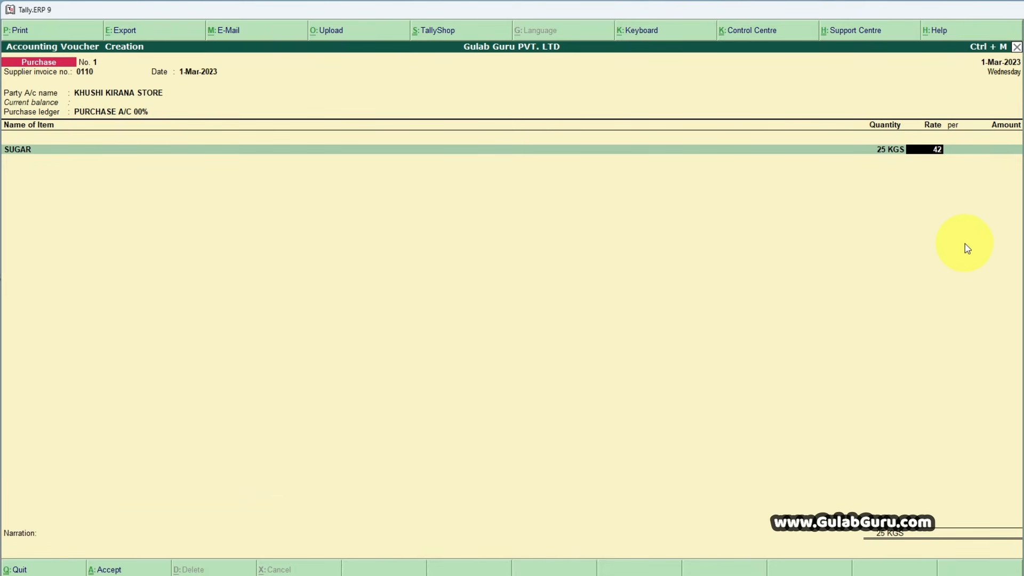
{"action": "key", "text": "Return"}
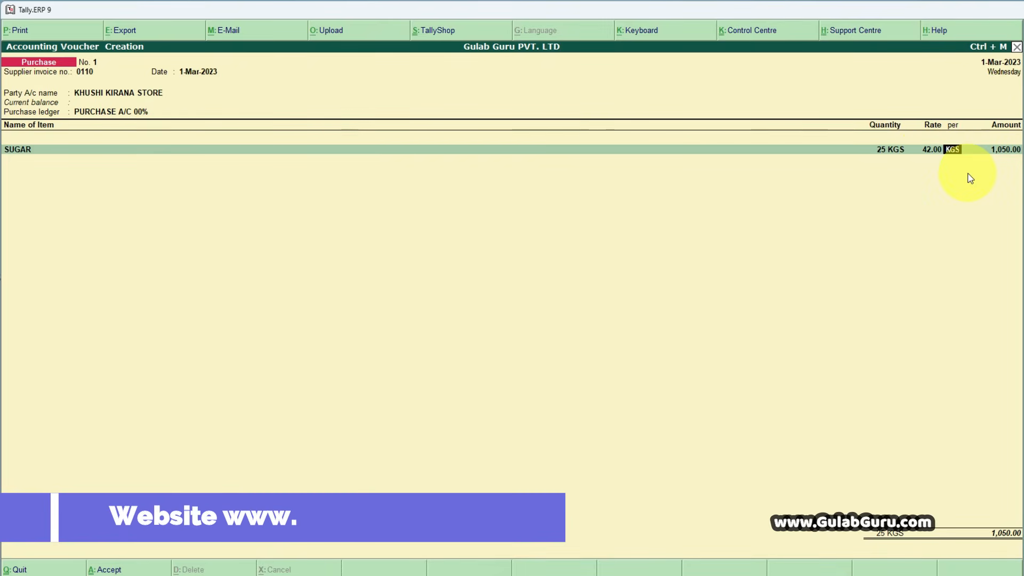
{"action": "key", "text": "Return"}
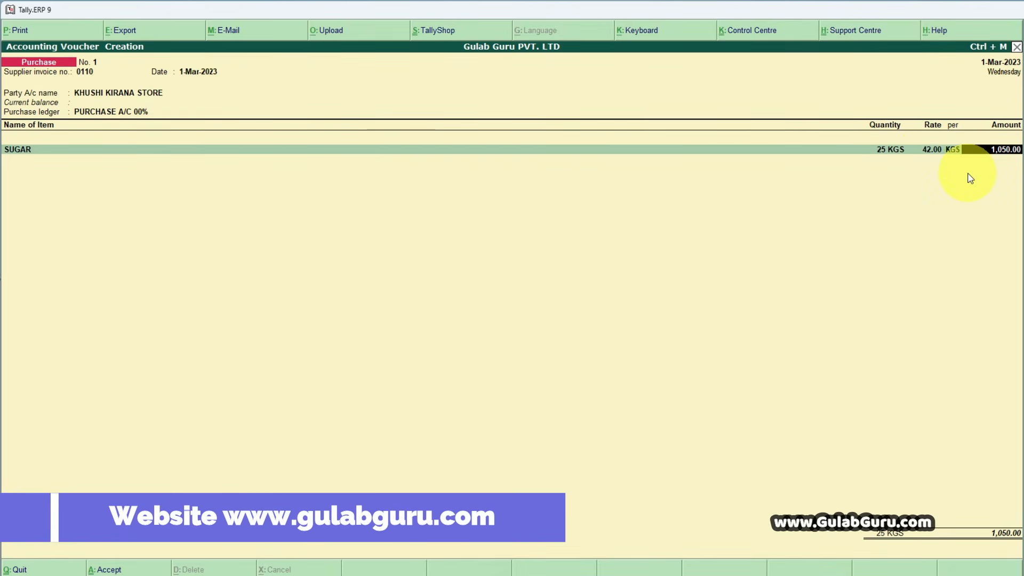
{"action": "key", "text": "Return"}
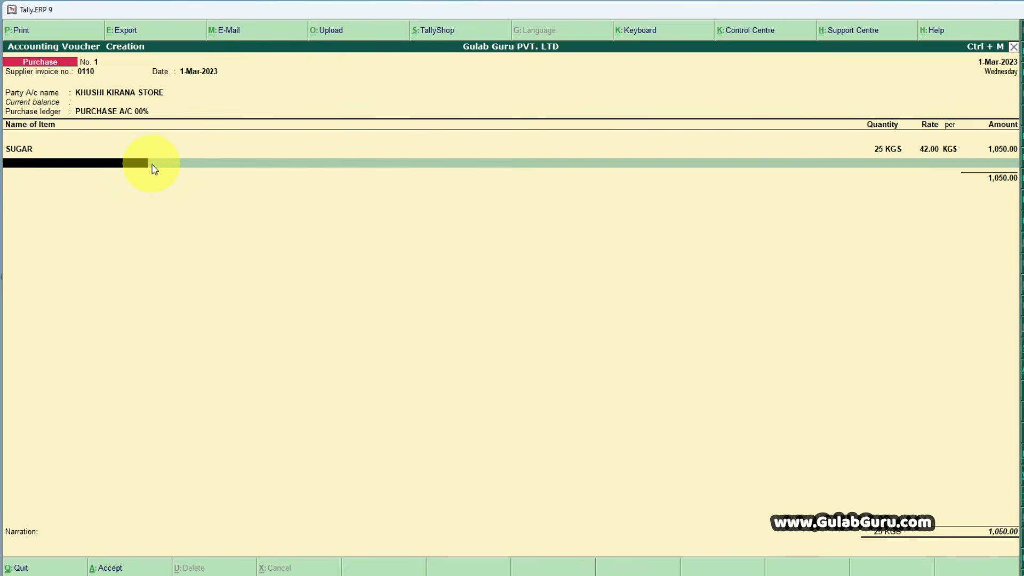
- Start a new stock item from the voucher's second line, name it PARLE G after the Word invoice, leave its alias blank, and keep it under Primary
{"action": "left_click", "coordinate": [739, 574]}
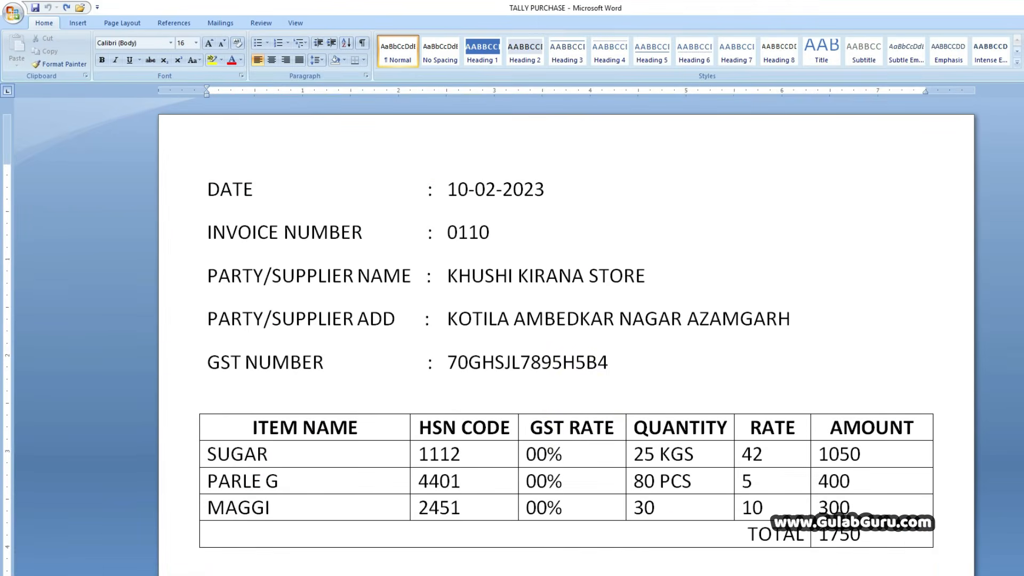
{"action": "key", "text": "alt+Tab"}
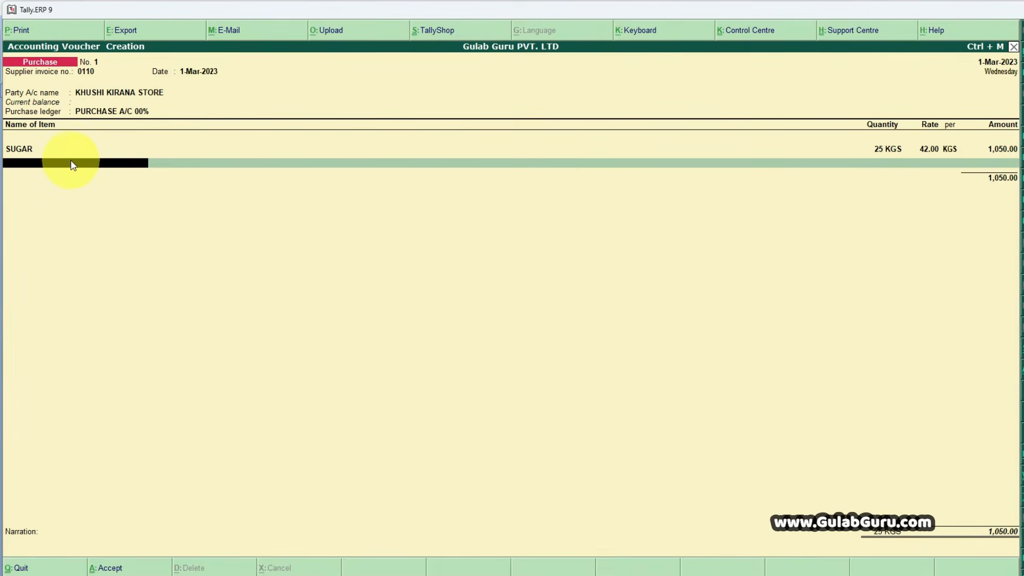
{"action": "left_click", "coordinate": [105, 168]}
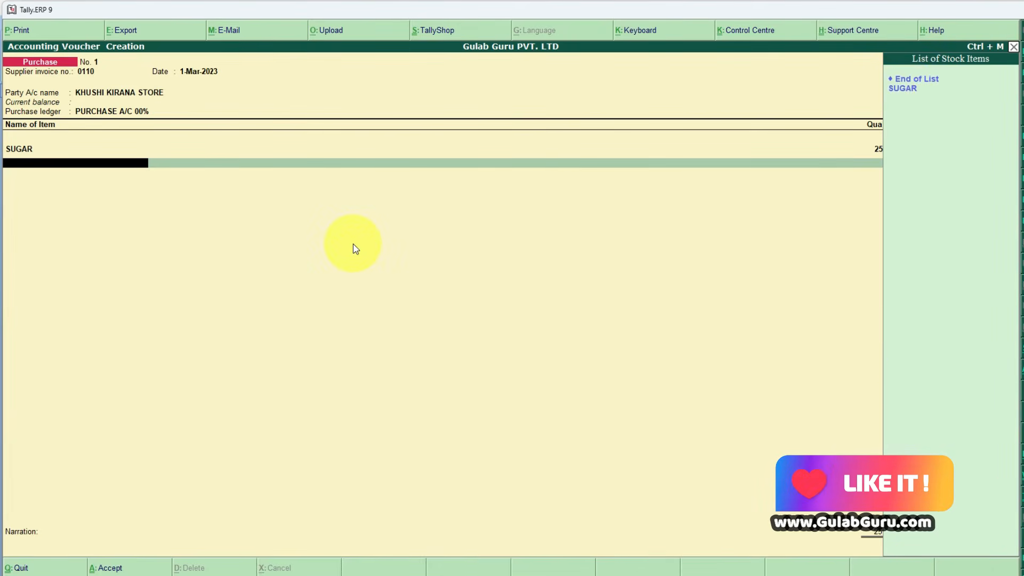
{"action": "key", "text": "alt+c"}
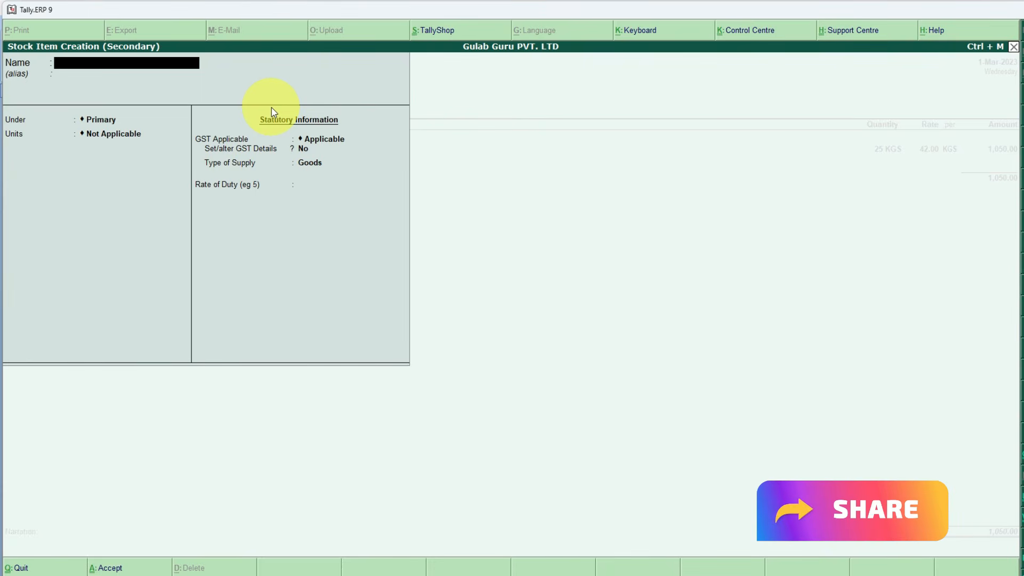
{"action": "type", "text": "PARLE G"}
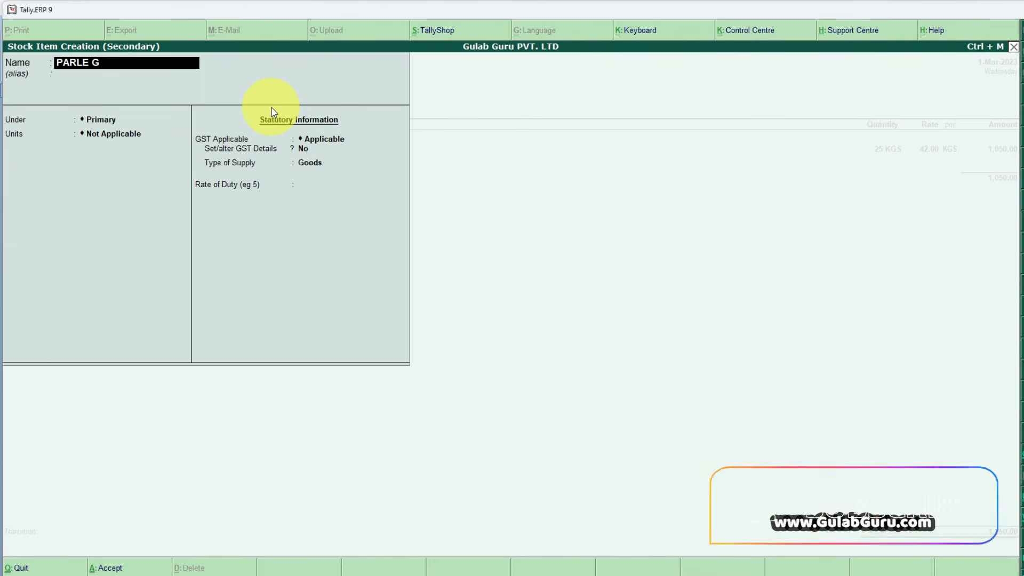
{"action": "key", "text": "Return"}
{"action": "key", "text": "Return"}
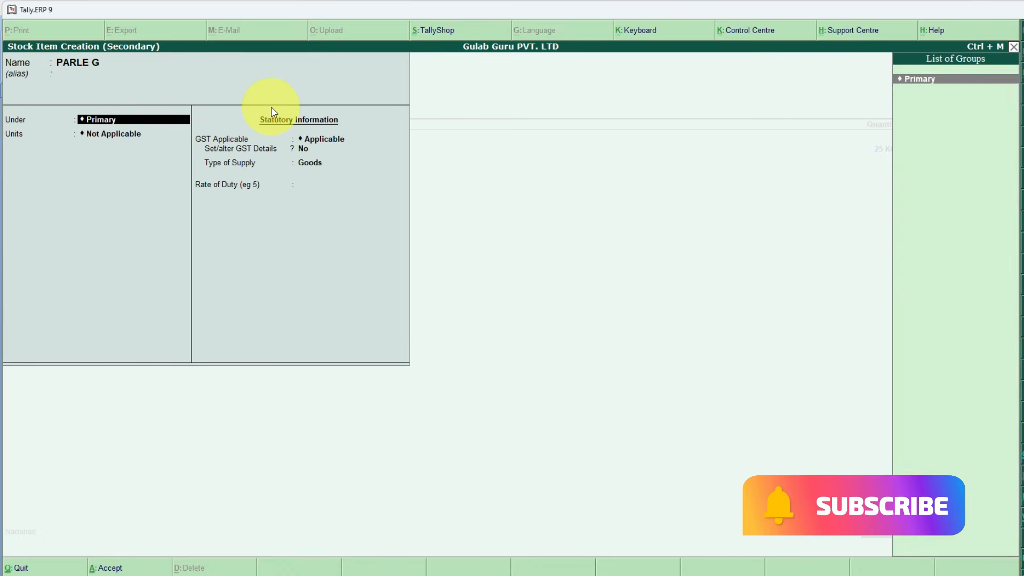
{"action": "key", "text": "Return"}
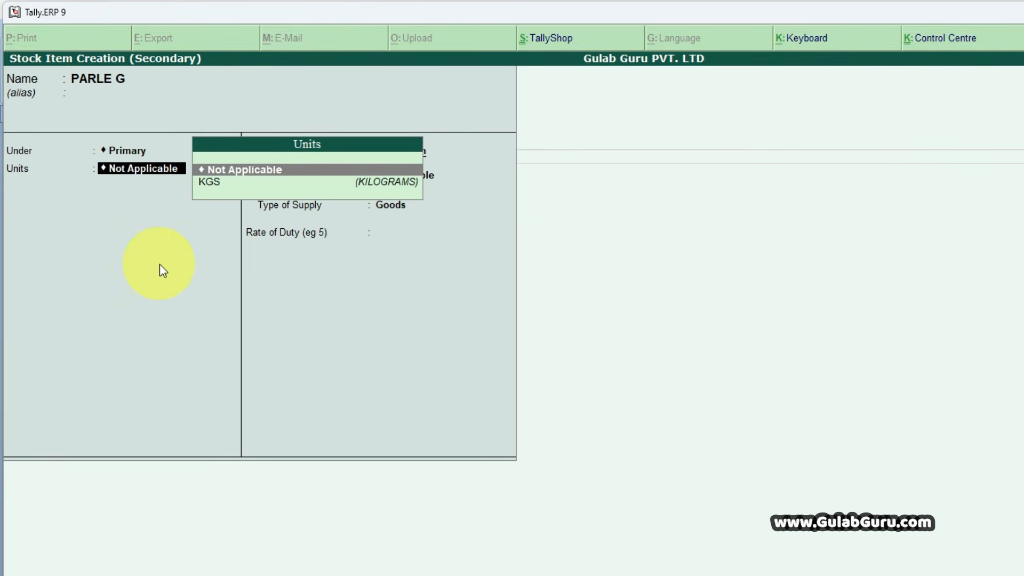
- Create a simple unit PCS for PARLE G with formal name PIECES, UQC PCS-PIECES and 0 decimal places, and accept it
{"action": "key", "text": "alt+c"}
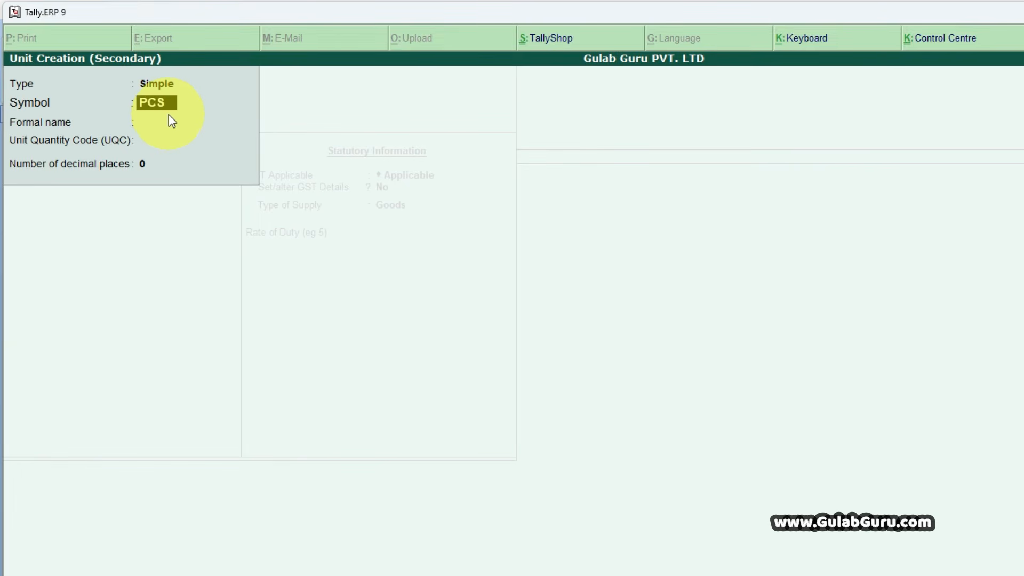
{"action": "key", "text": "Return"}
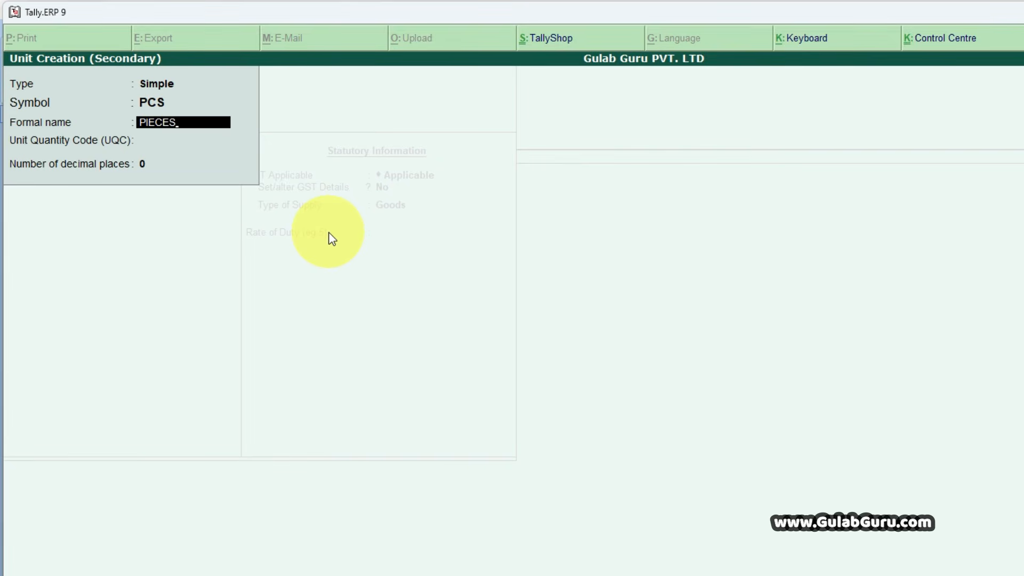
{"action": "key", "text": "Return"}
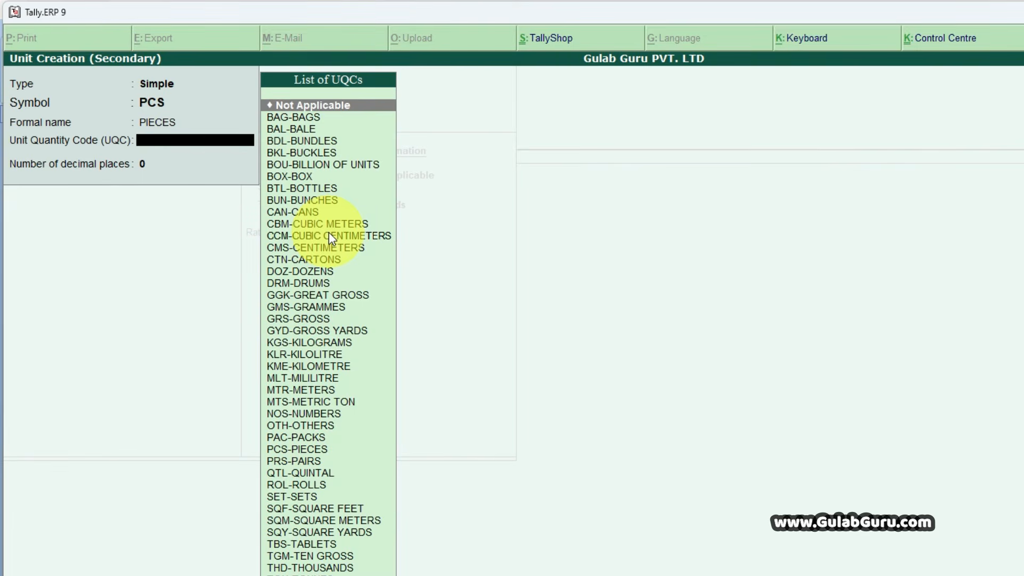
{"action": "type", "text": "PC"}
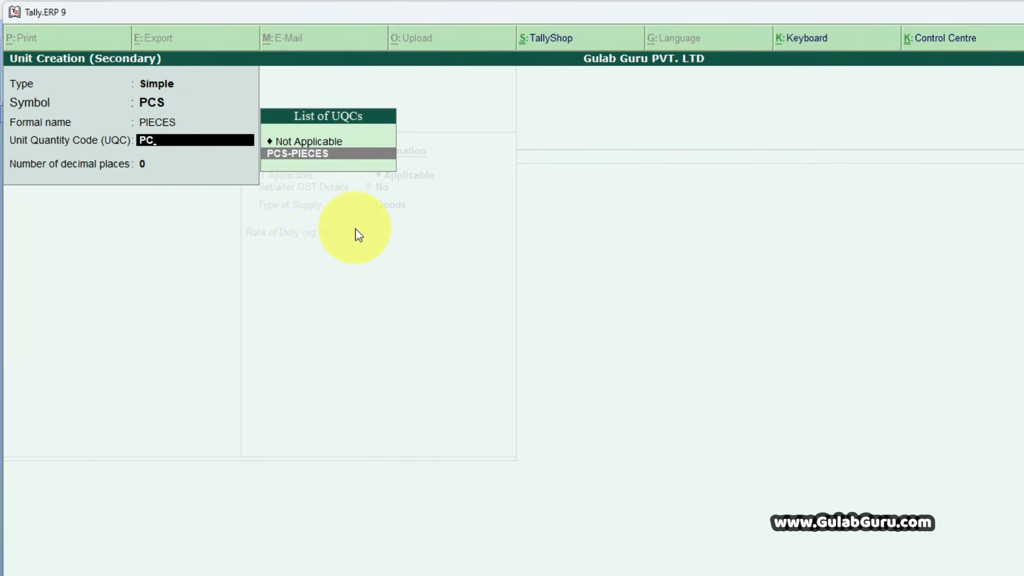
{"action": "key", "text": "Return"}
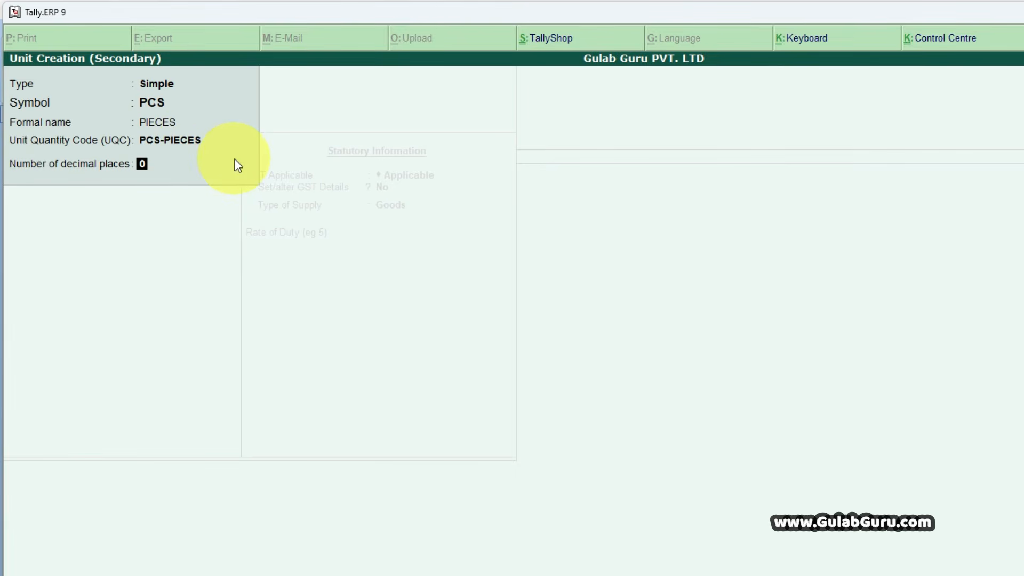
{"action": "key", "text": "Return"}
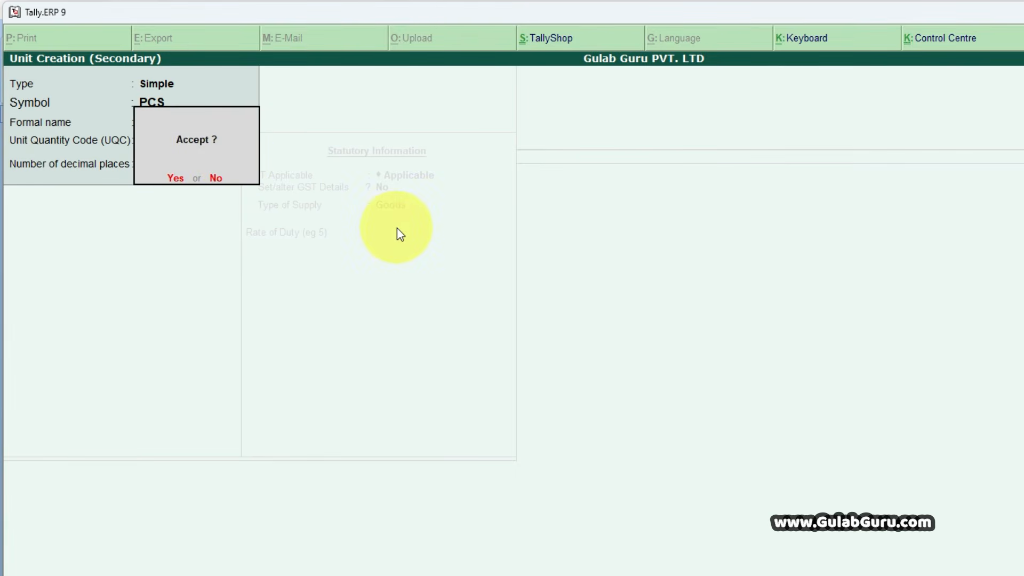
{"action": "key", "text": "Return"}
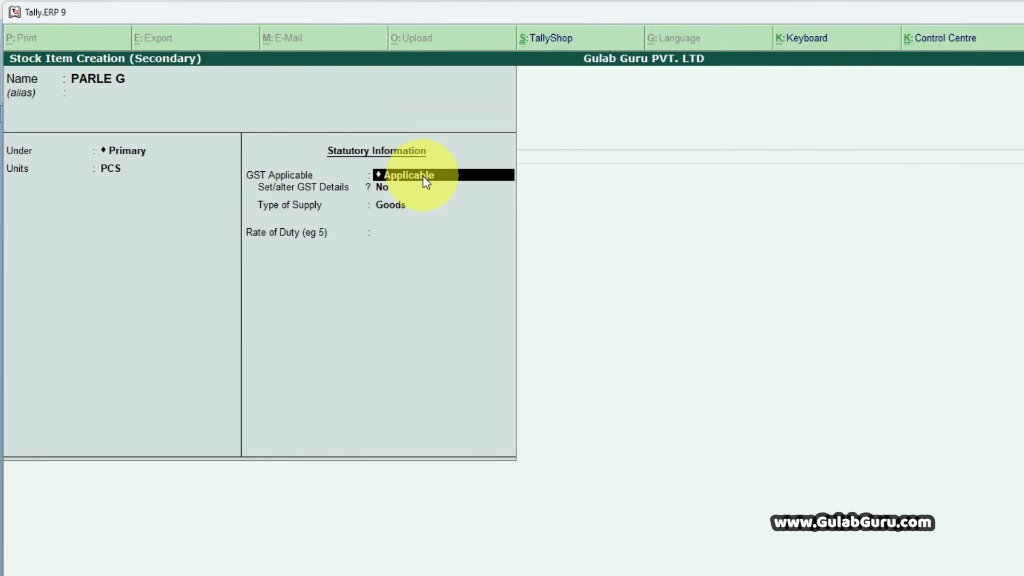
- Keep GST Applicable for PARLE G and set Set/alter GST Details to Yes to open its GST details
{"action": "key", "text": "Return"}
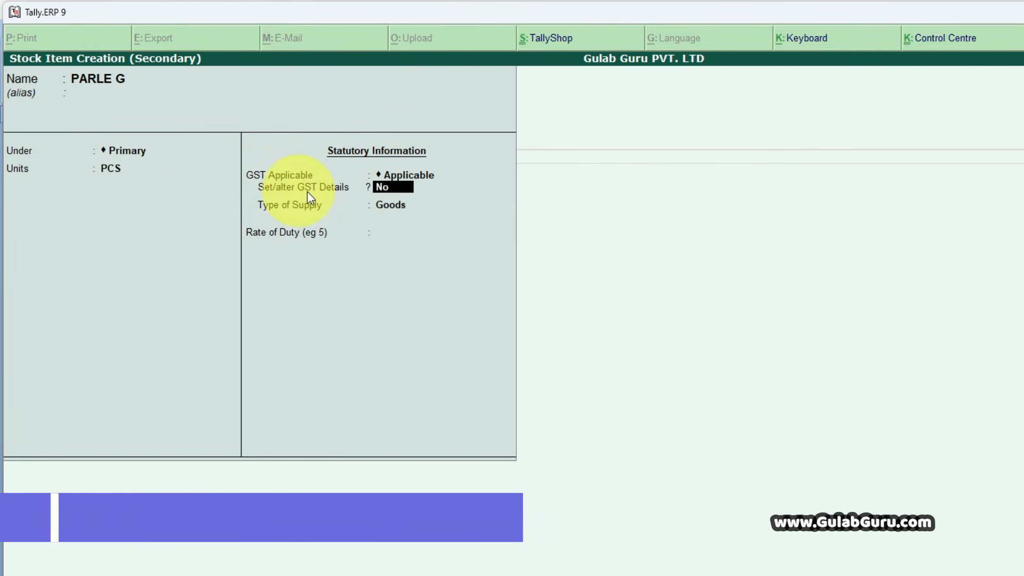
{"action": "type", "text": "Y"}
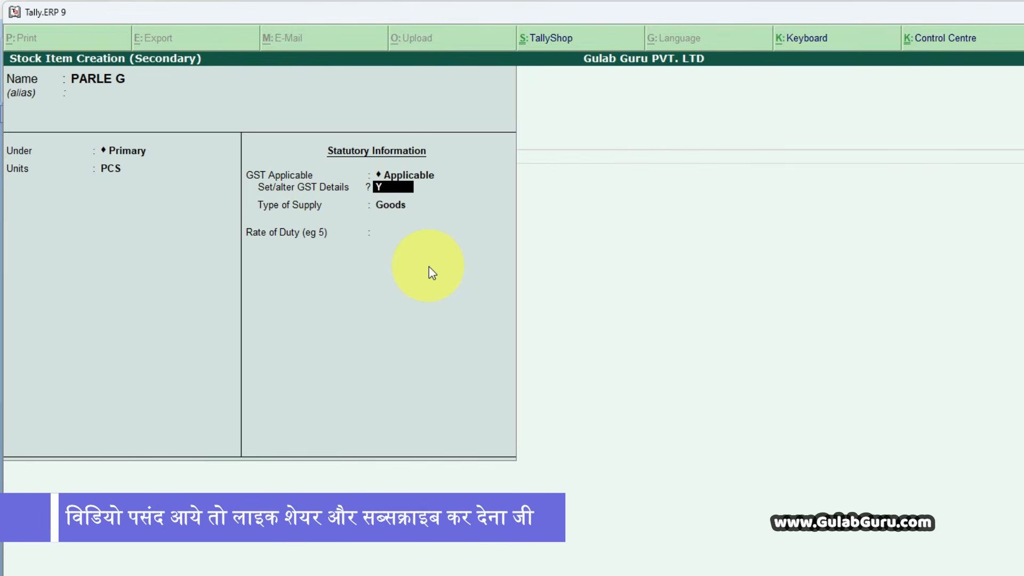
{"action": "key", "text": "Return"}
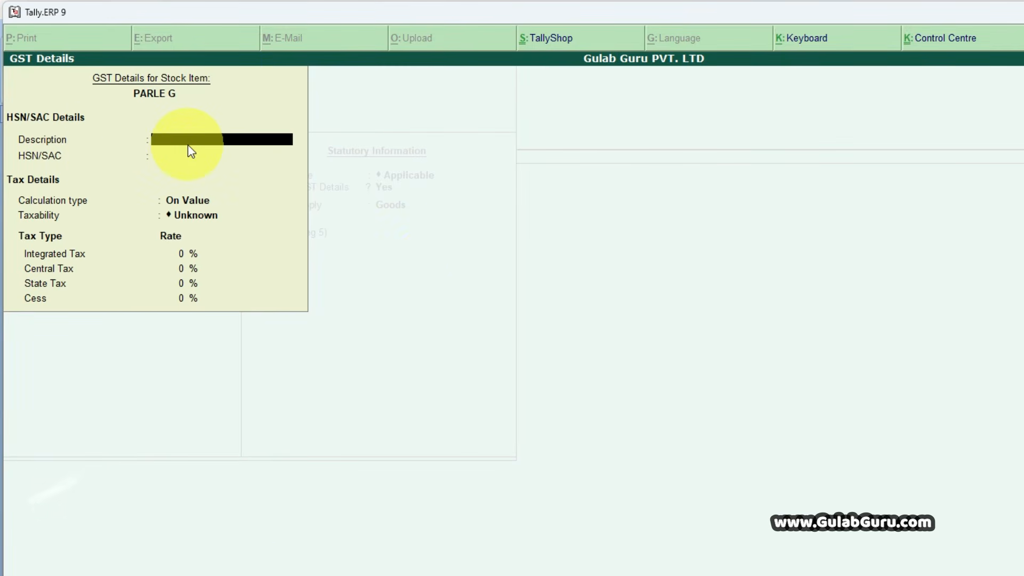
- Enter PARLE G's HSN/SAC 4401 from the Word invoice, leave the description blank, keep calculation type On Value, and set taxability to Exempt
{"action": "key", "text": "Return"}
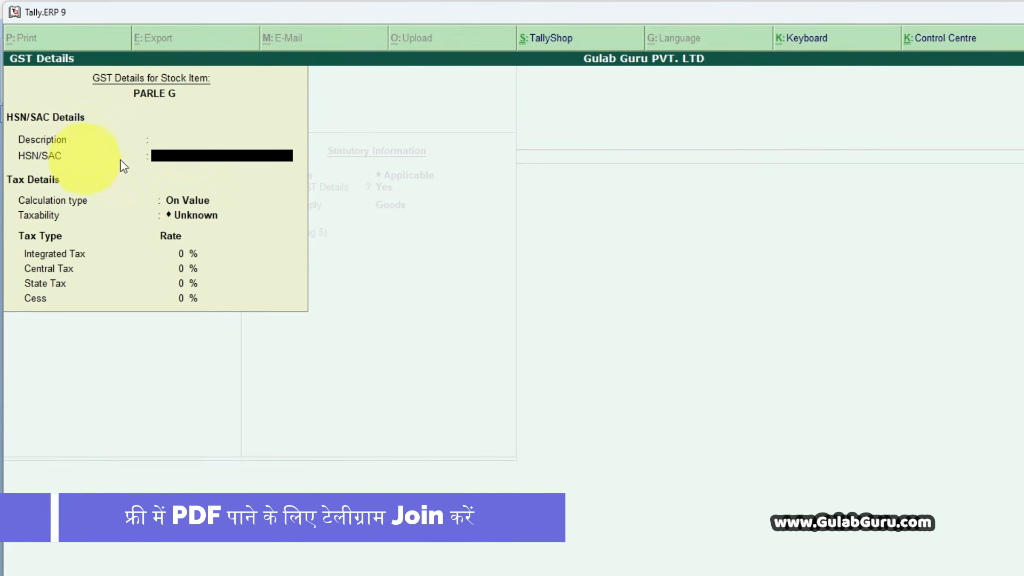
{"action": "left_click", "coordinate": [757, 571]}
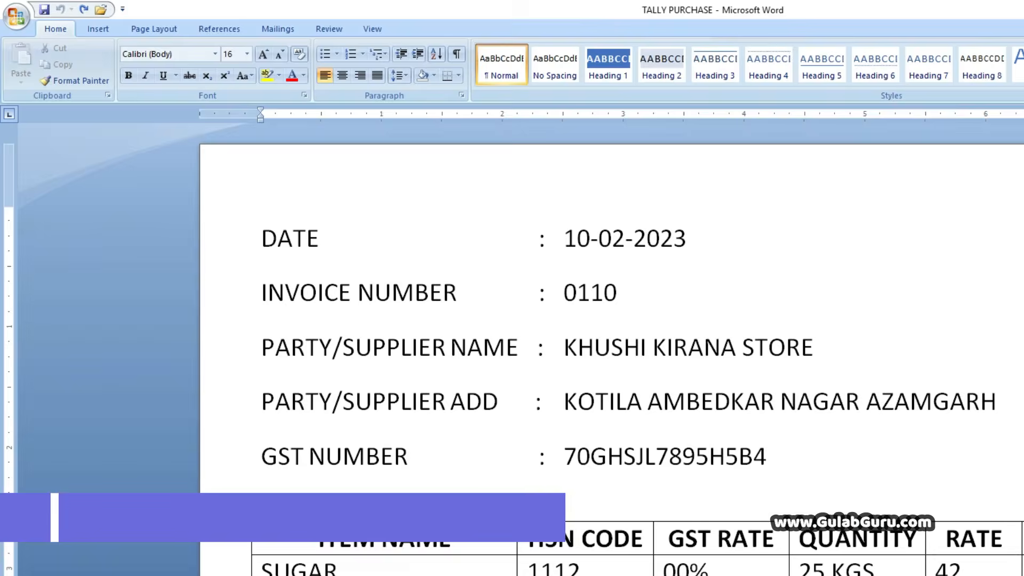
{"action": "left_click", "coordinate": [743, 574]}
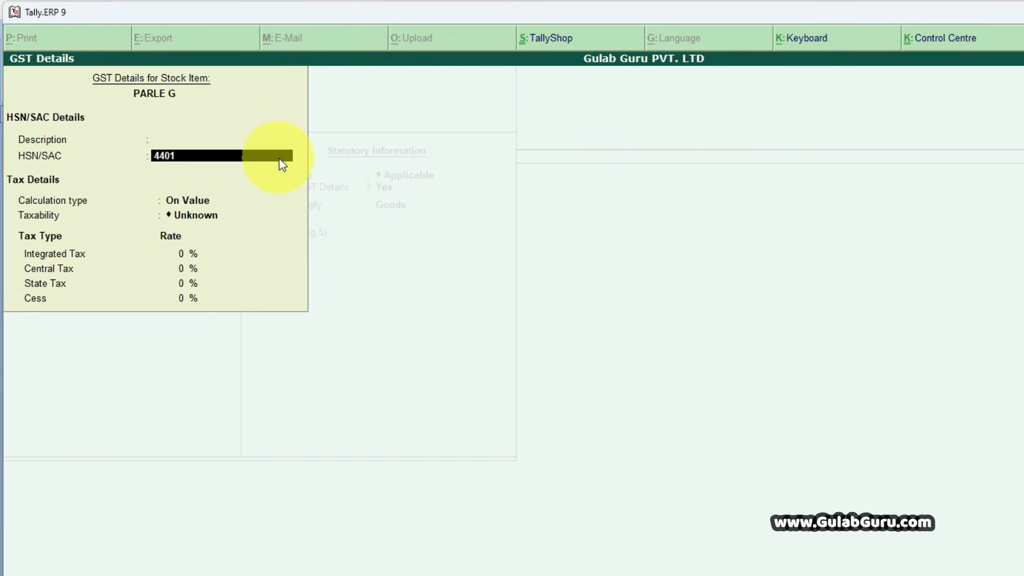
{"action": "key", "text": "Return"}
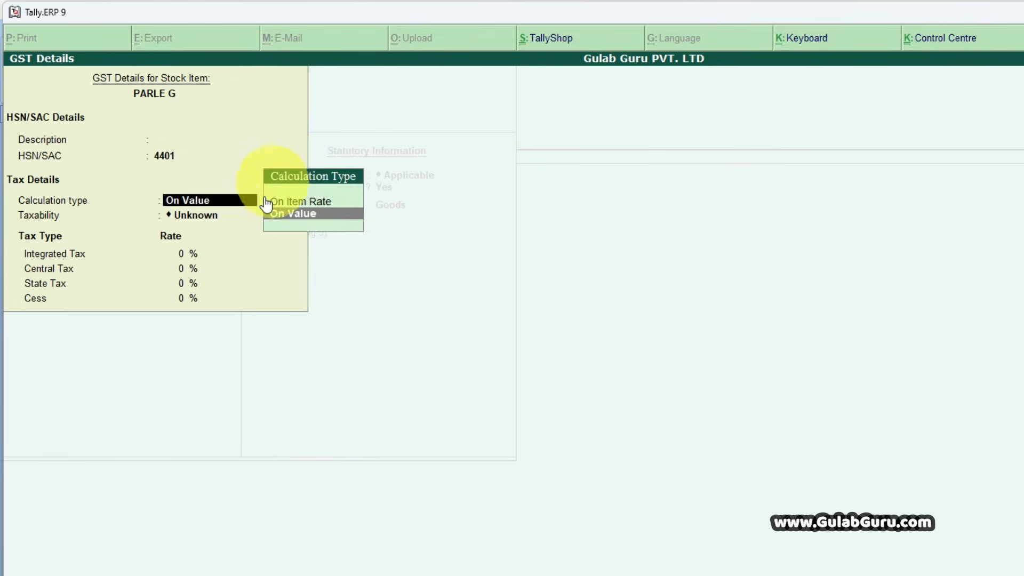
{"action": "key", "text": "Return"}
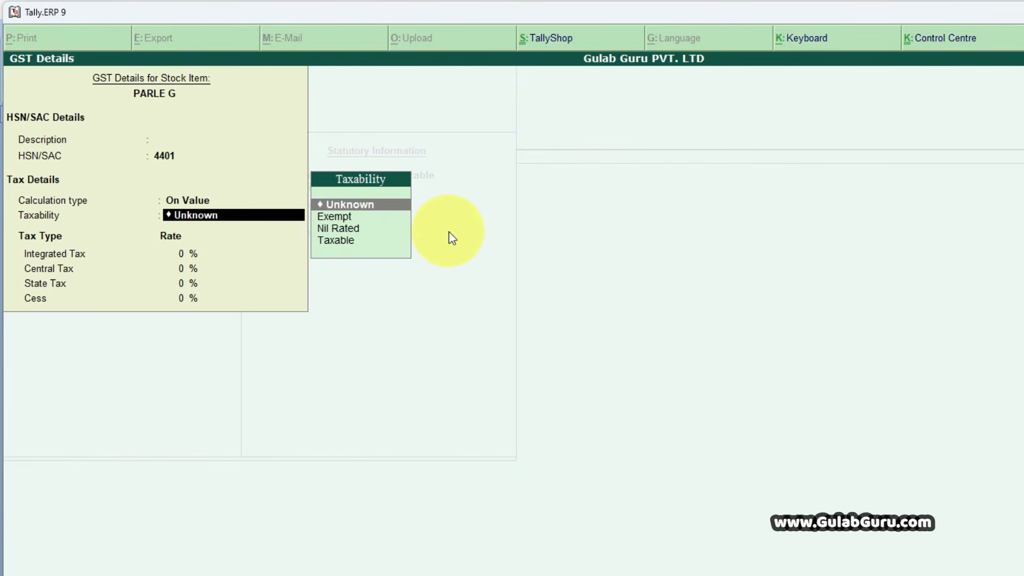
{"action": "key", "text": "Down"}
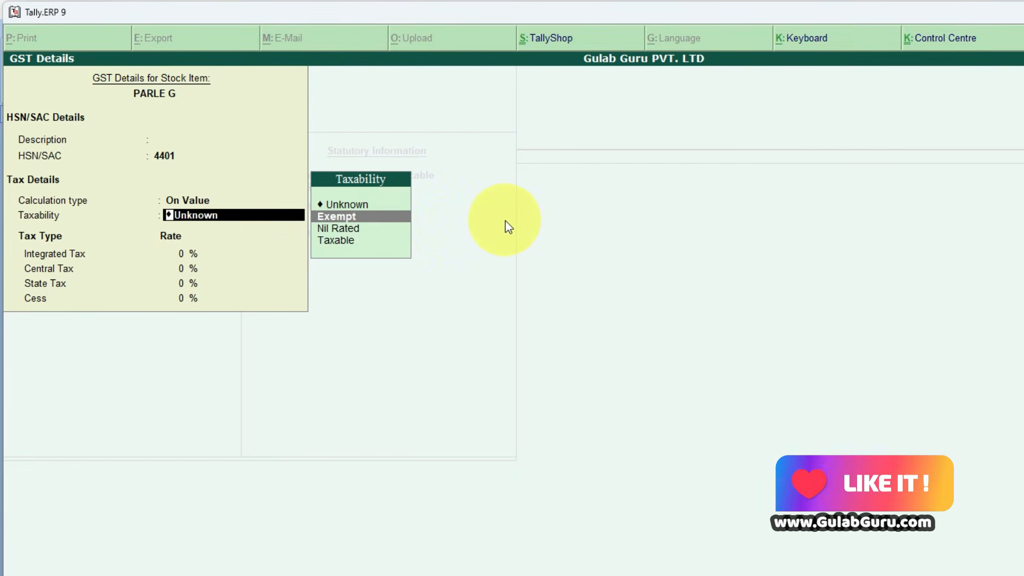
{"action": "key", "text": "Return"}
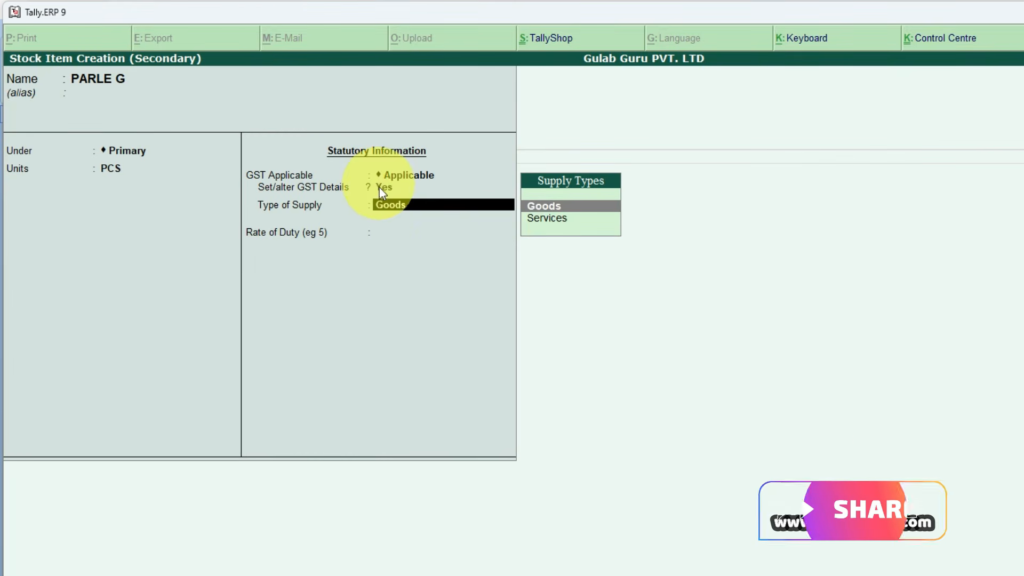
- Keep Goods as PARLE G's type of supply, leave its rate of duty at 0, and accept the stock item
{"action": "key", "text": "Return"}
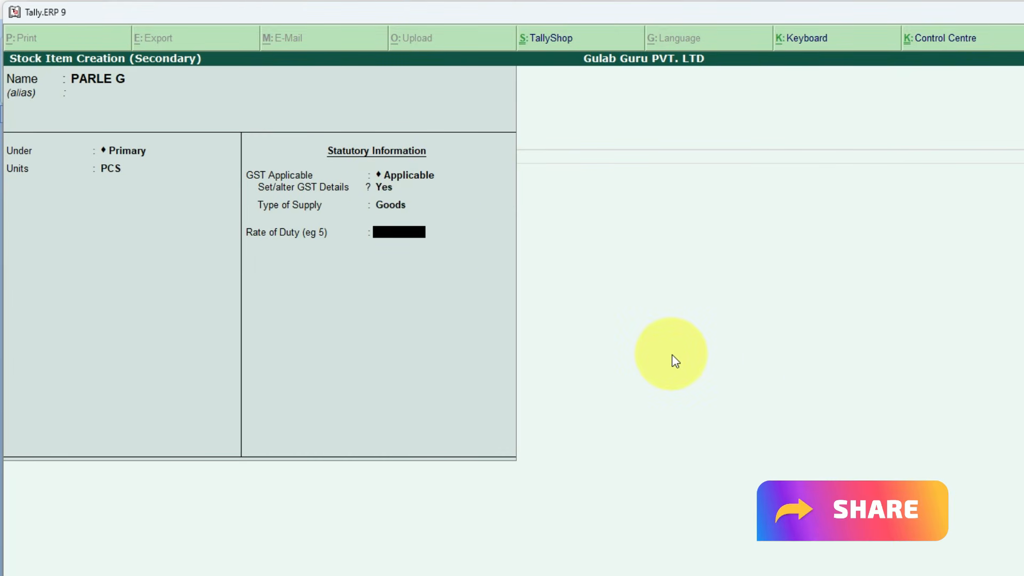
{"action": "key", "text": "Return"}
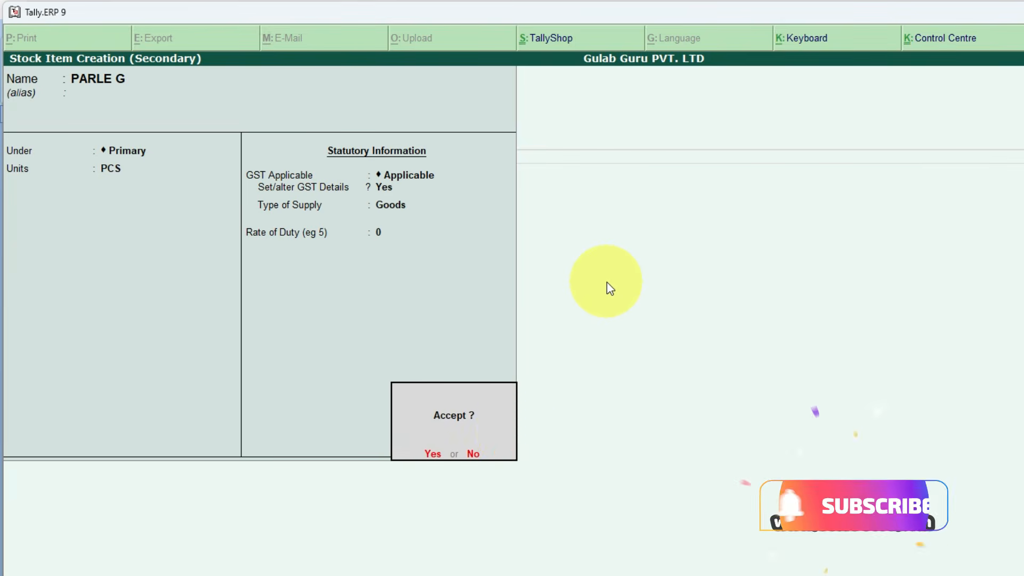
{"action": "key", "text": "Return"}
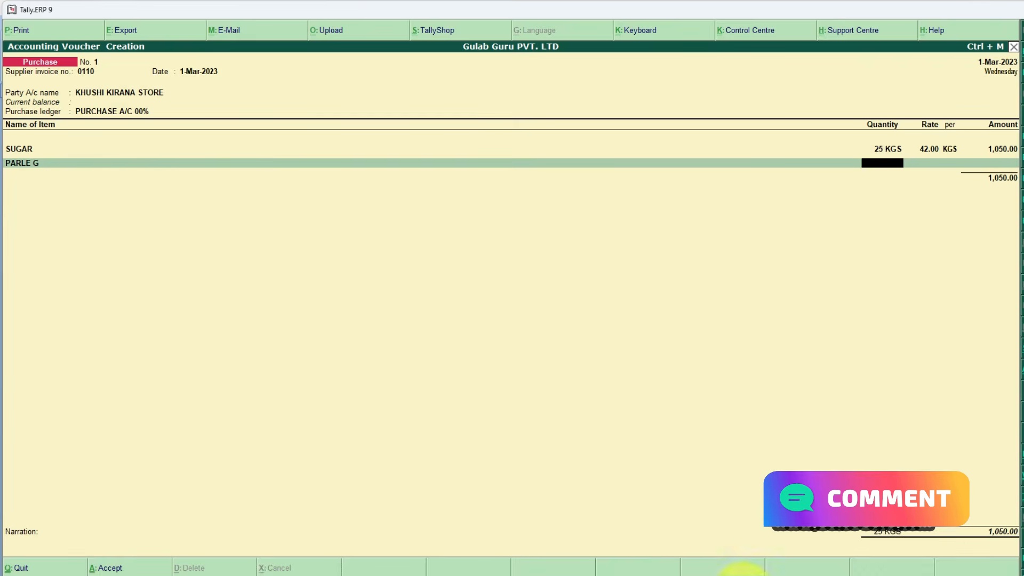
- Complete the PARLE G line with the invoice's quantity 80 PCS and rate 5 per PCS, accepting the calculated amount
{"action": "left_click", "coordinate": [715, 575]}
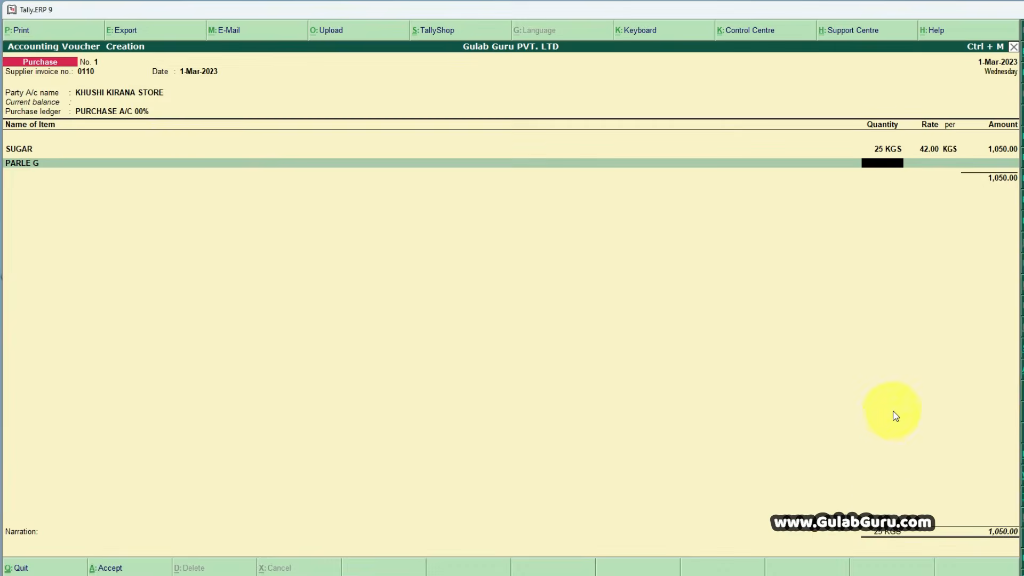
{"action": "key", "text": "Return"}
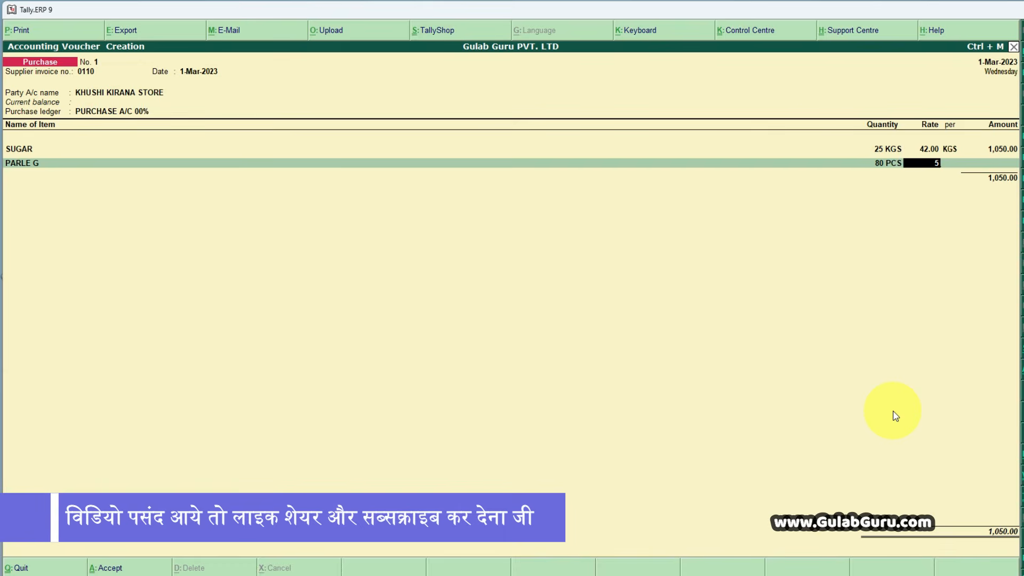
{"action": "key", "text": "Return"}
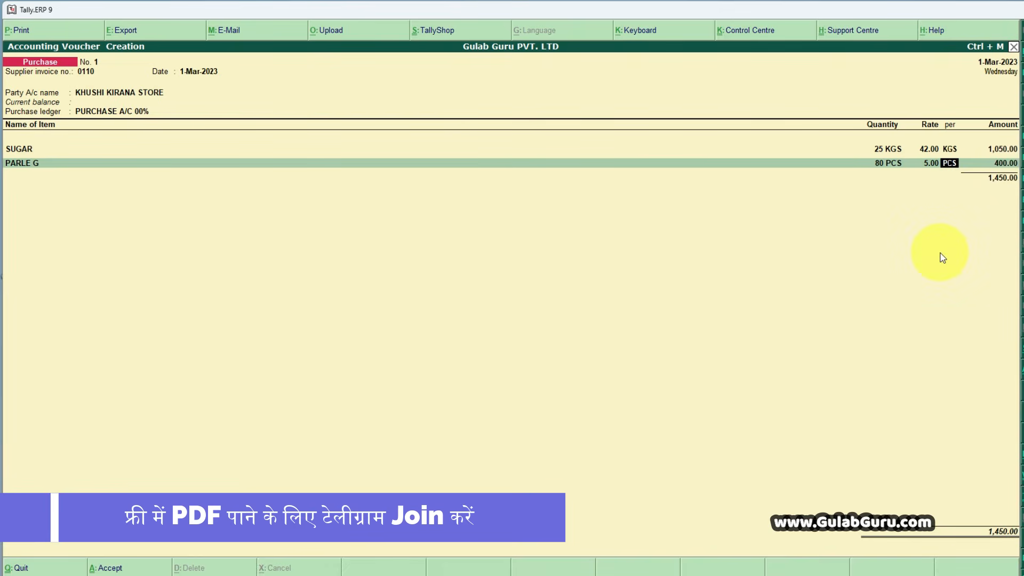
{"action": "key", "text": "Return"}
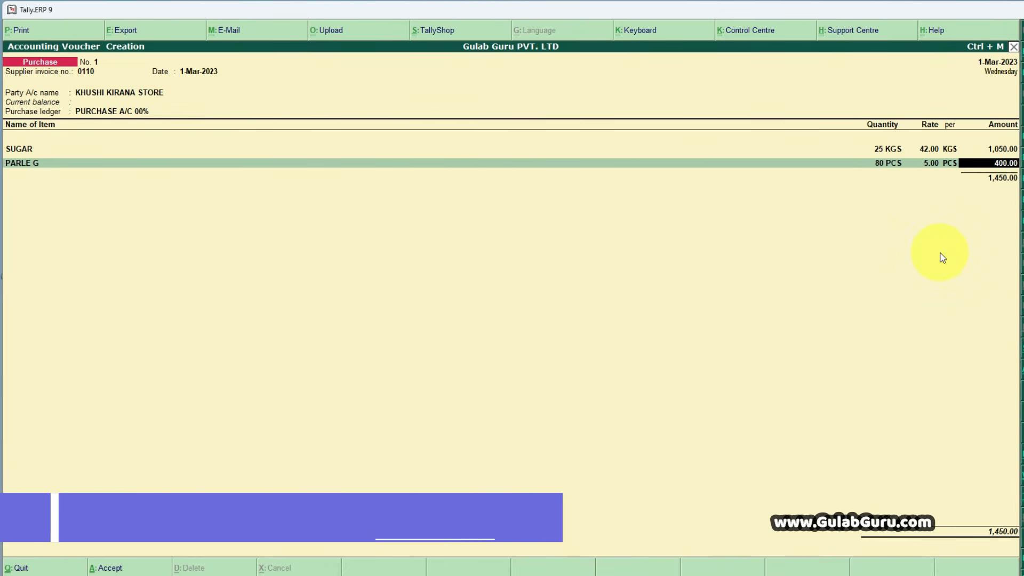
{"action": "key", "text": "Return"}
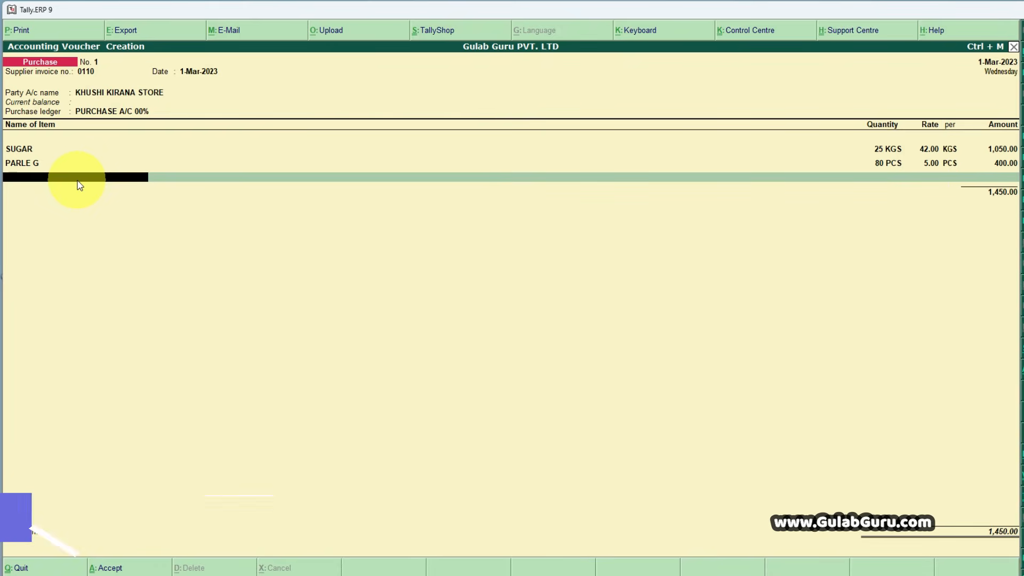
- Start a new stock item from the voucher's third line, name it MAGGI after the Word invoice, leave its alias blank, and keep it under Primary
{"action": "left_click", "coordinate": [373, 574]}
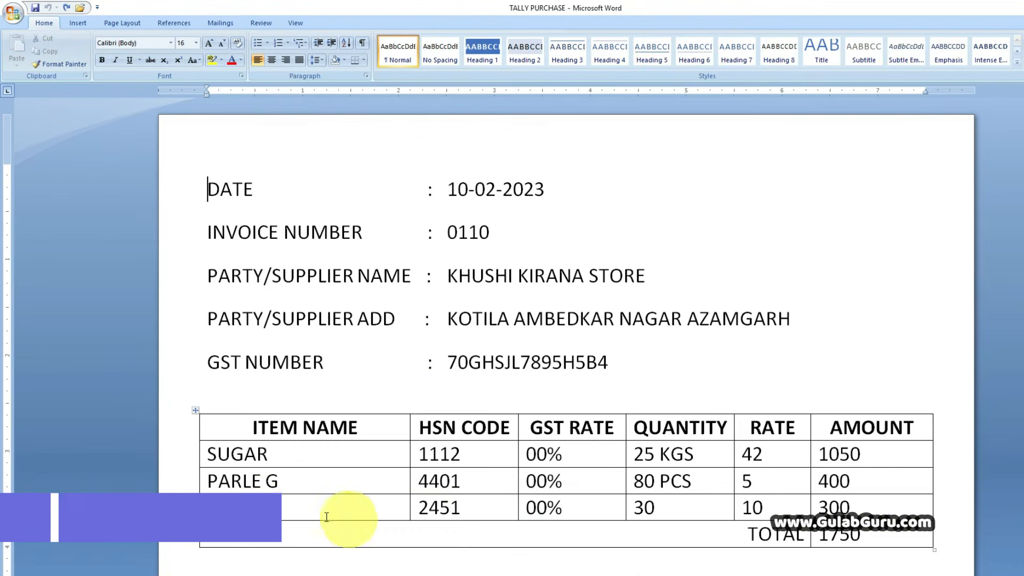
{"action": "left_click", "coordinate": [533, 574]}
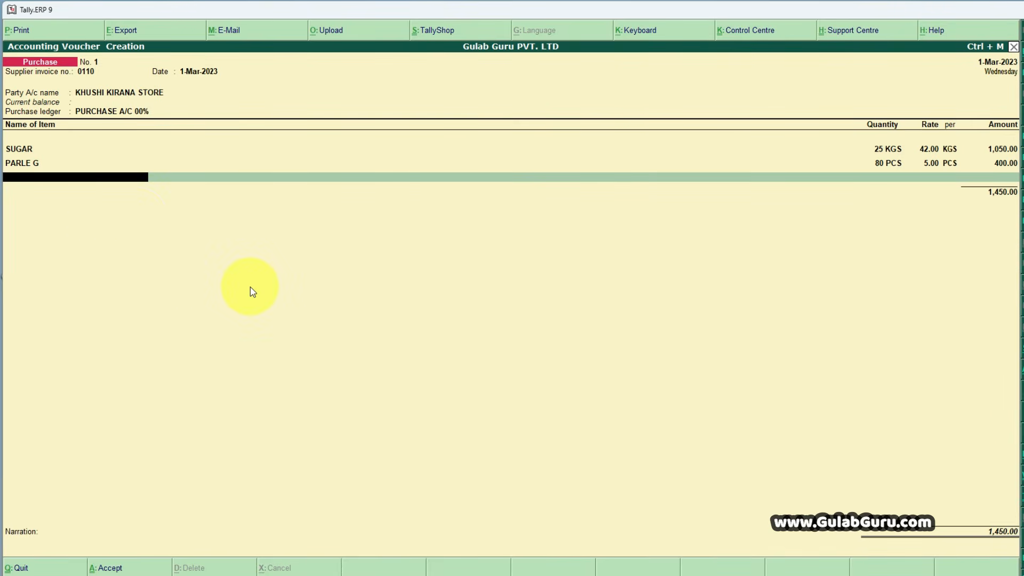
{"action": "key", "text": "space"}
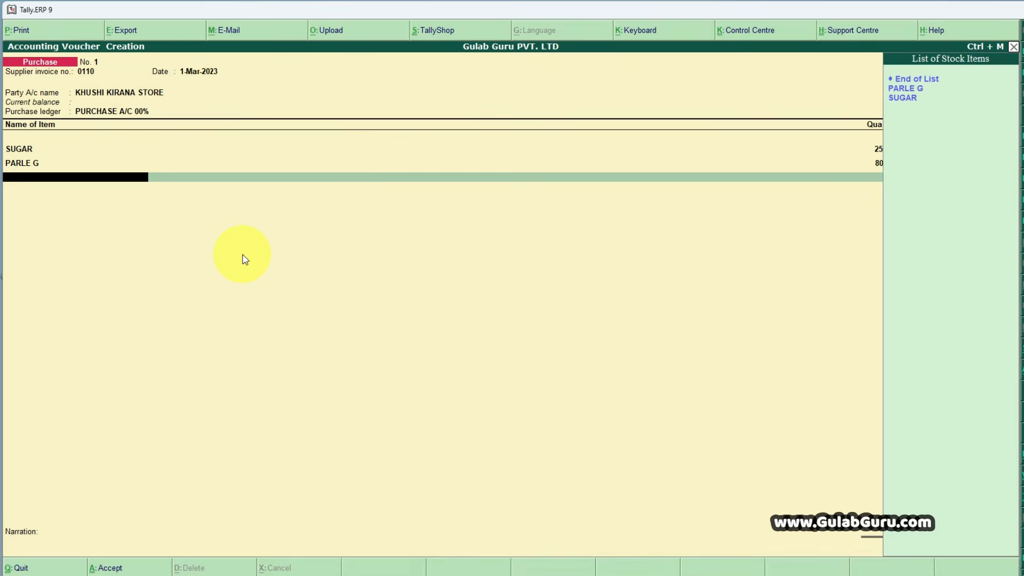
{"action": "key", "text": "alt+c"}
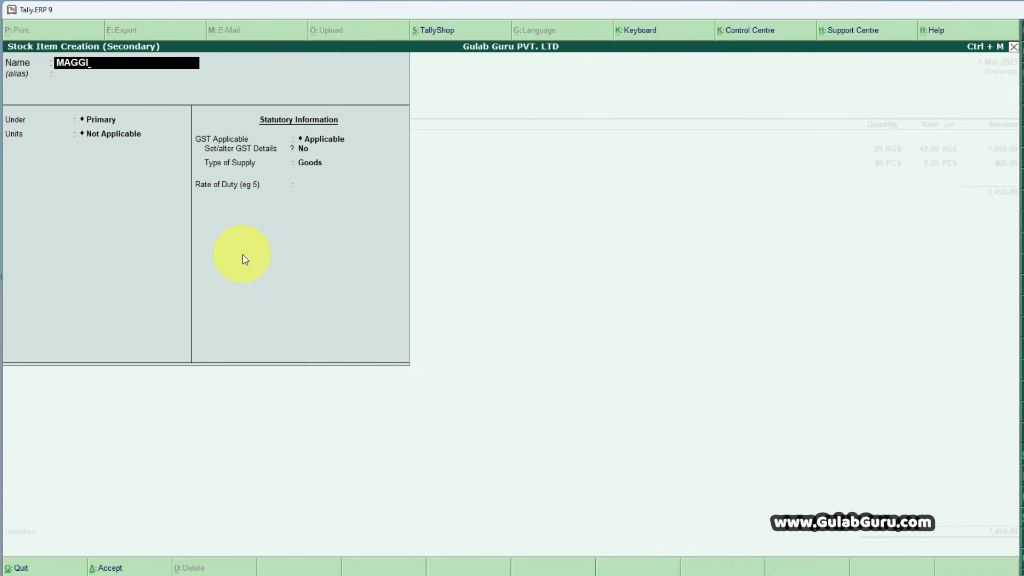
{"action": "key", "text": "Return"}
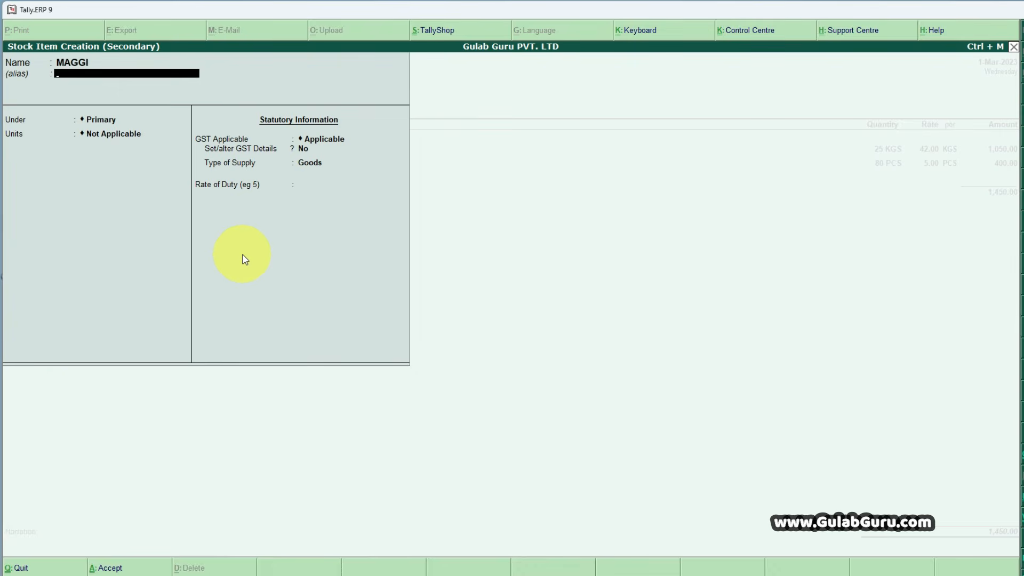
{"action": "key", "text": "Return"}
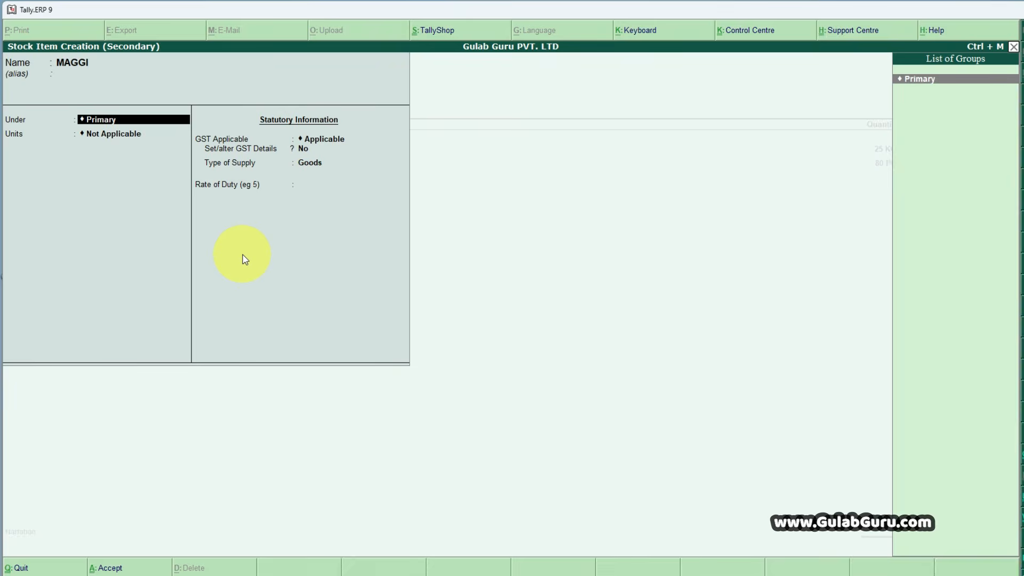
{"action": "key", "text": "Return"}
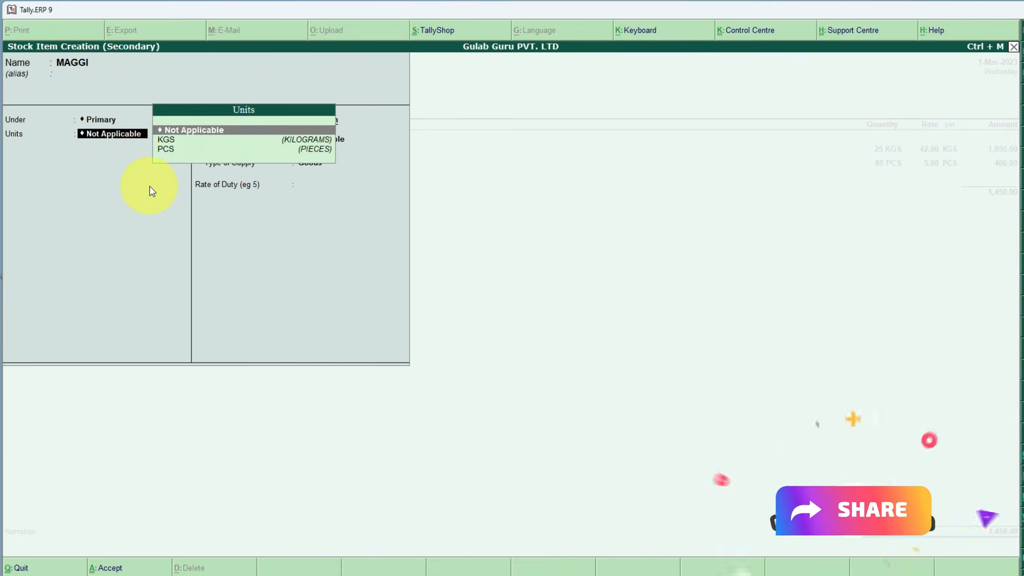
- Set MAGGI's unit to PCS, keep GST Applicable, and set Set/alter GST Details to Yes to open its GST details
{"action": "key", "text": "Down"}
{"action": "key", "text": "Down"}
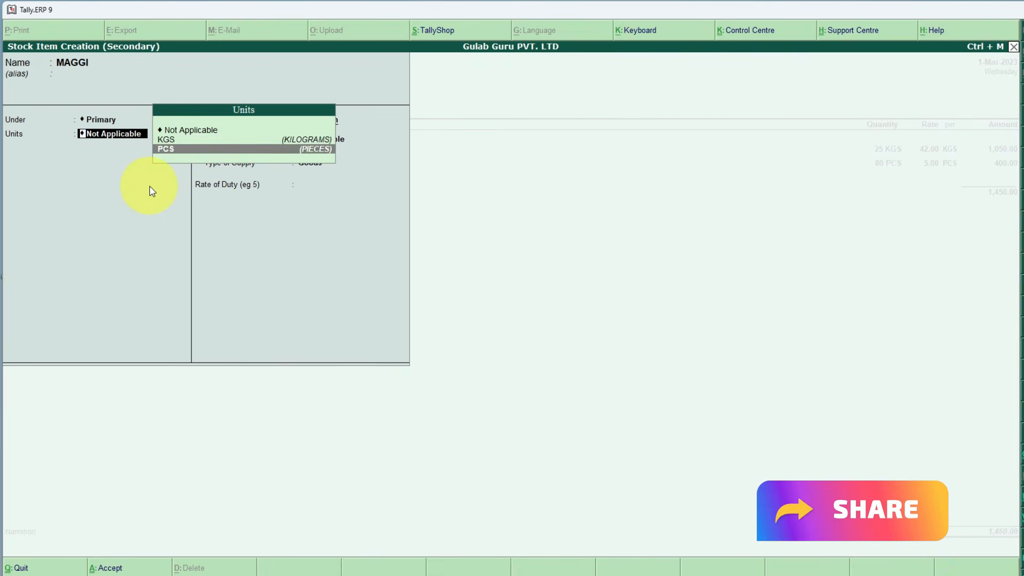
{"action": "key", "text": "Return"}
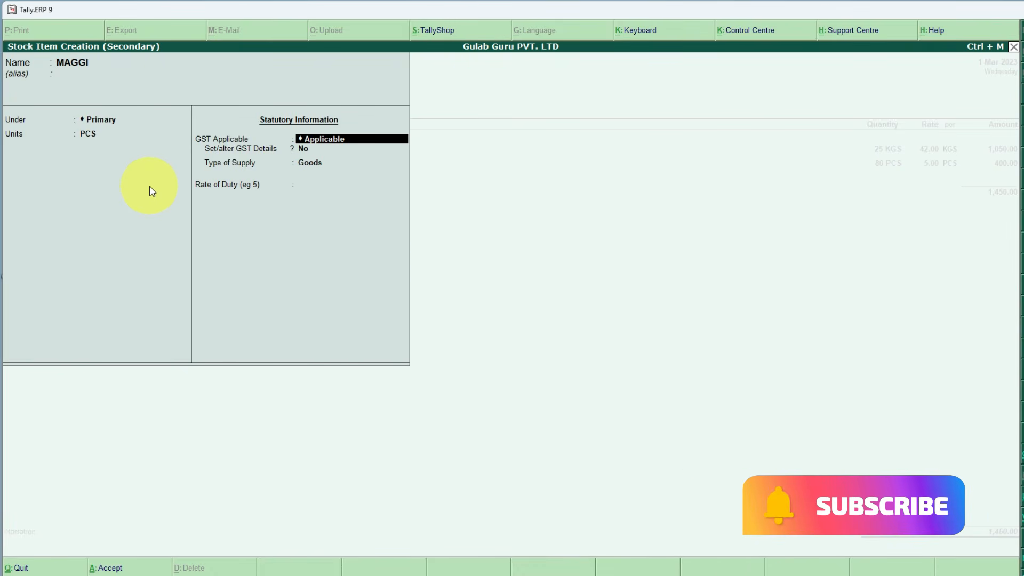
{"action": "key", "text": "Return"}
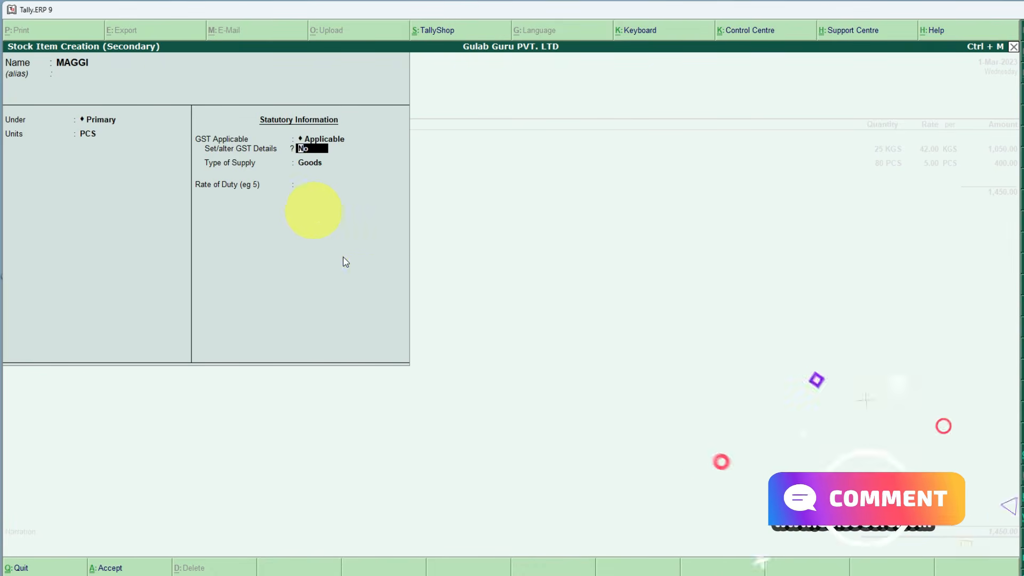
{"action": "type", "text": "Y"}
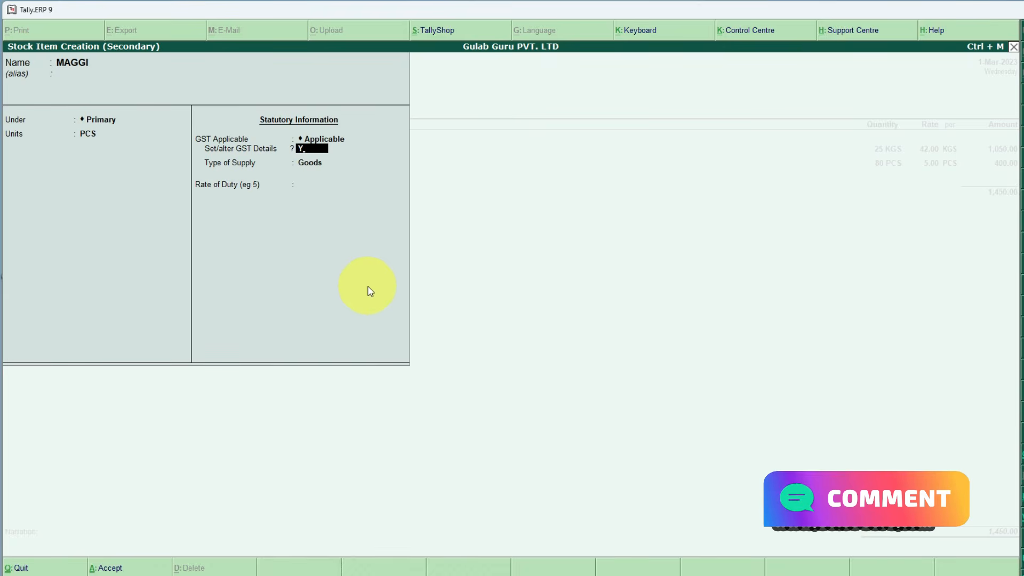
{"action": "key", "text": "Return"}
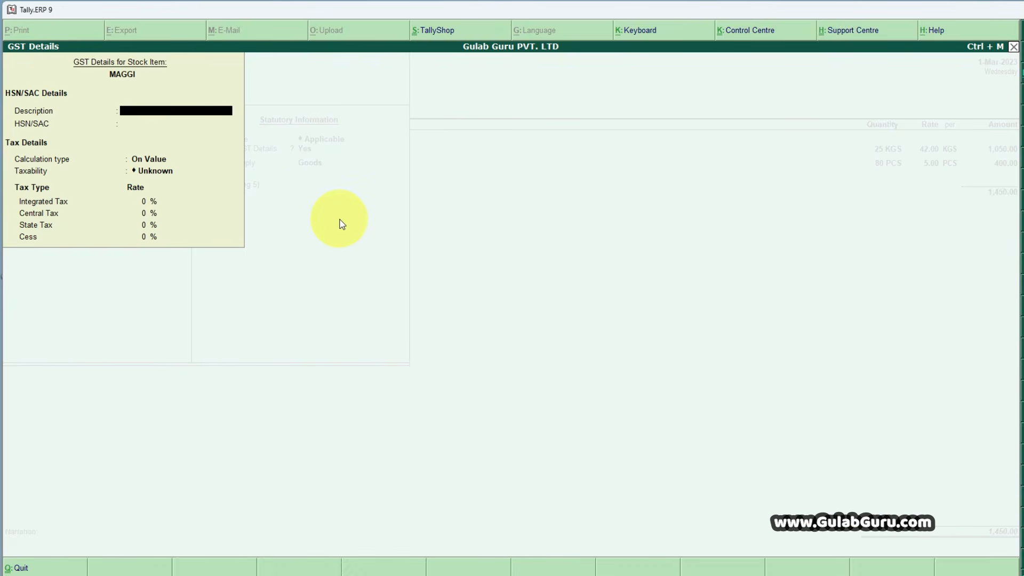
- Enter MAGGI's HSN/SAC 2451 from the Word invoice, leave the description blank, keep calculation type On Value, and set taxability to Exempt
{"action": "key", "text": "Return"}
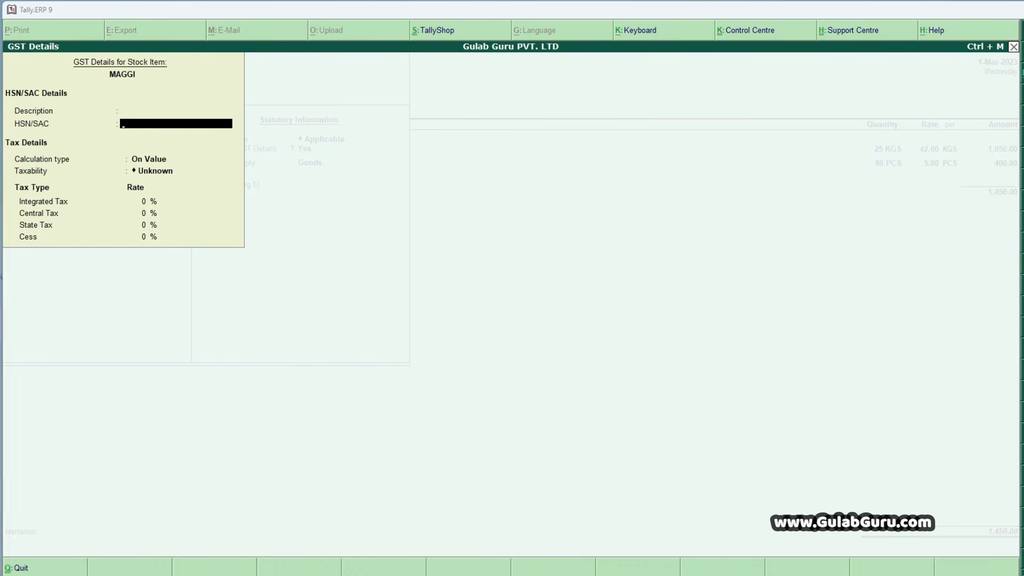
{"action": "key", "text": "alt+Tab"}
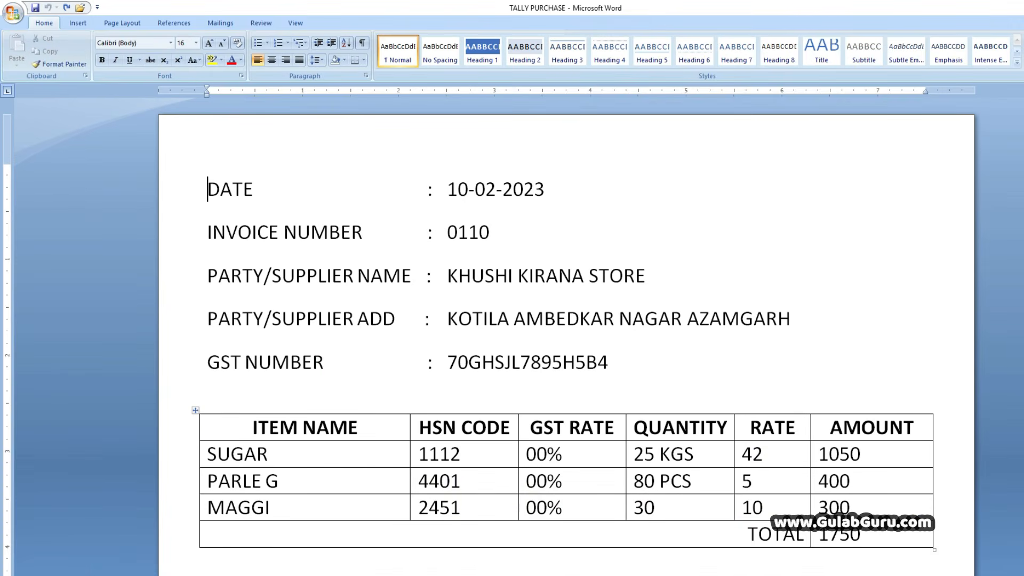
{"action": "key", "text": "alt+Tab"}
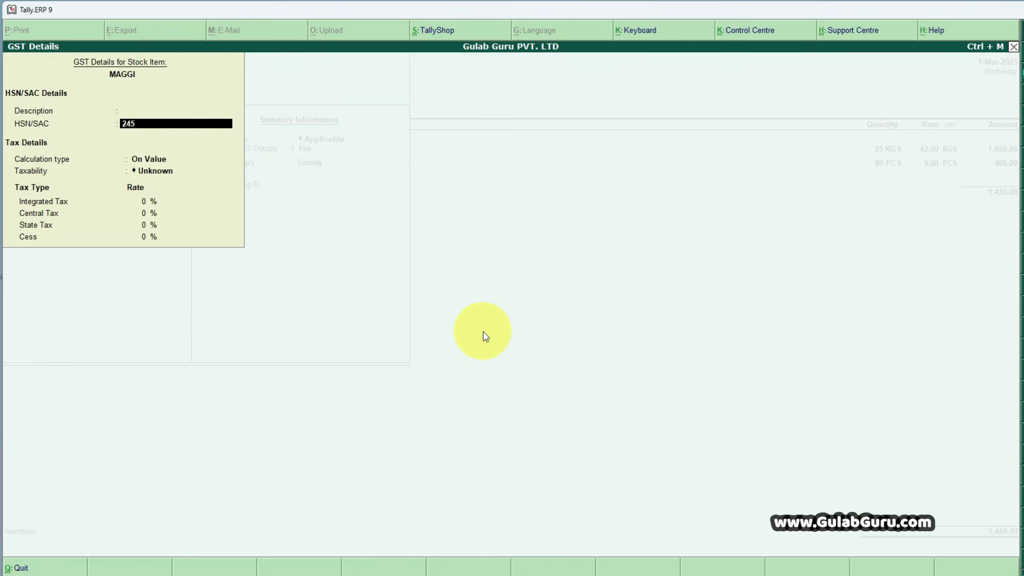
{"action": "key", "text": "Return"}
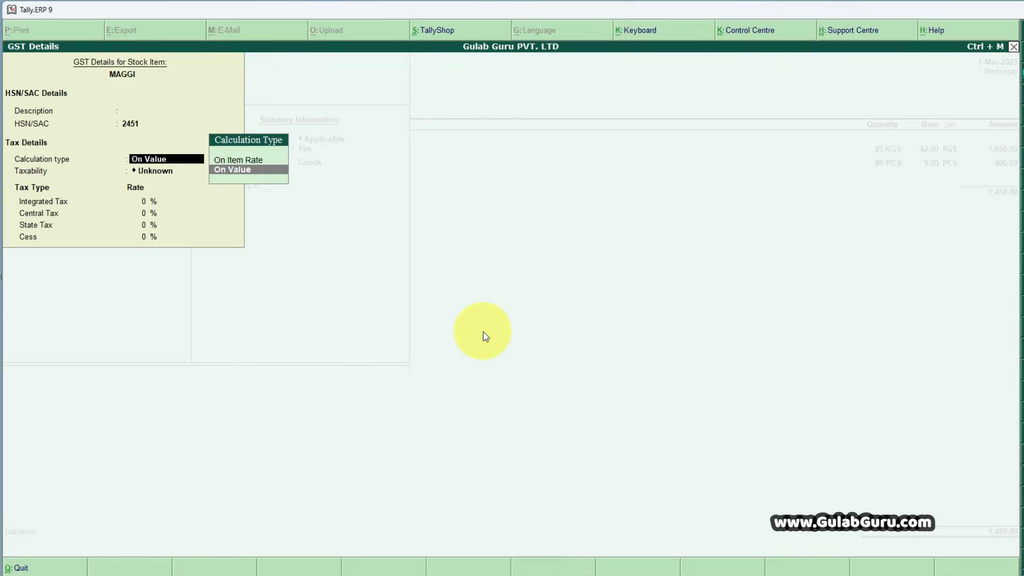
{"action": "key", "text": "Return"}
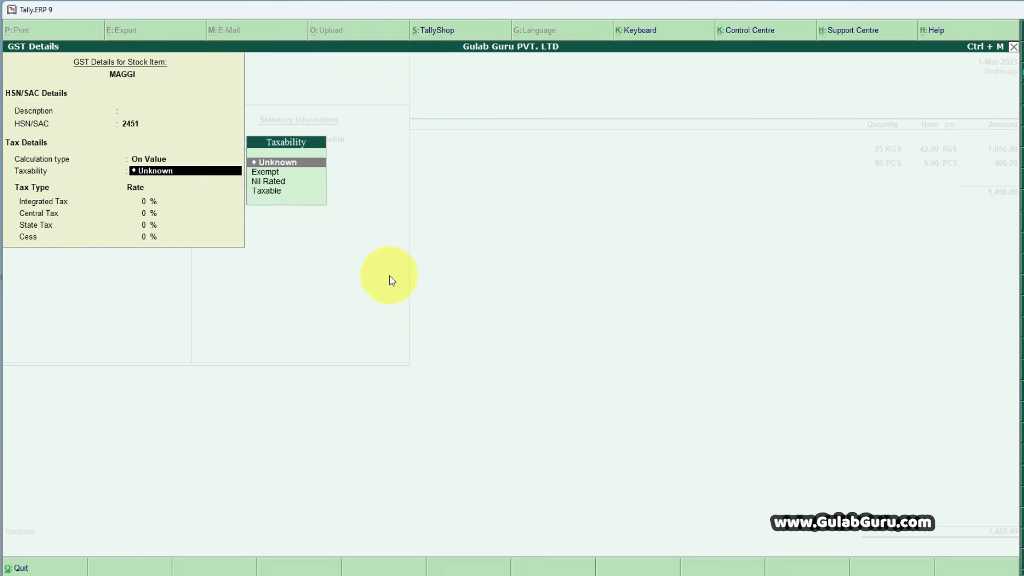
{"action": "key", "text": "Down"}
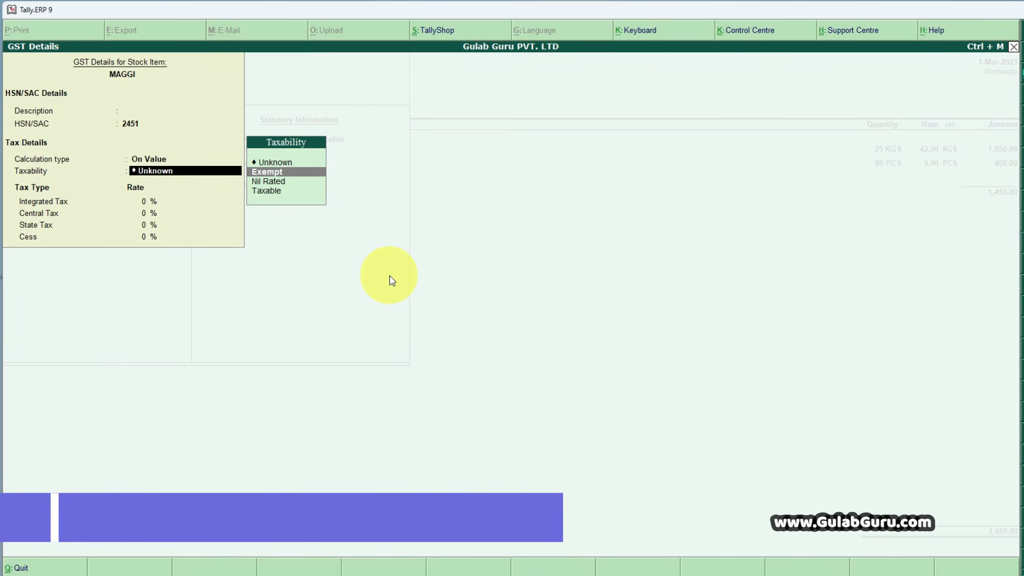
{"action": "key", "text": "Return"}
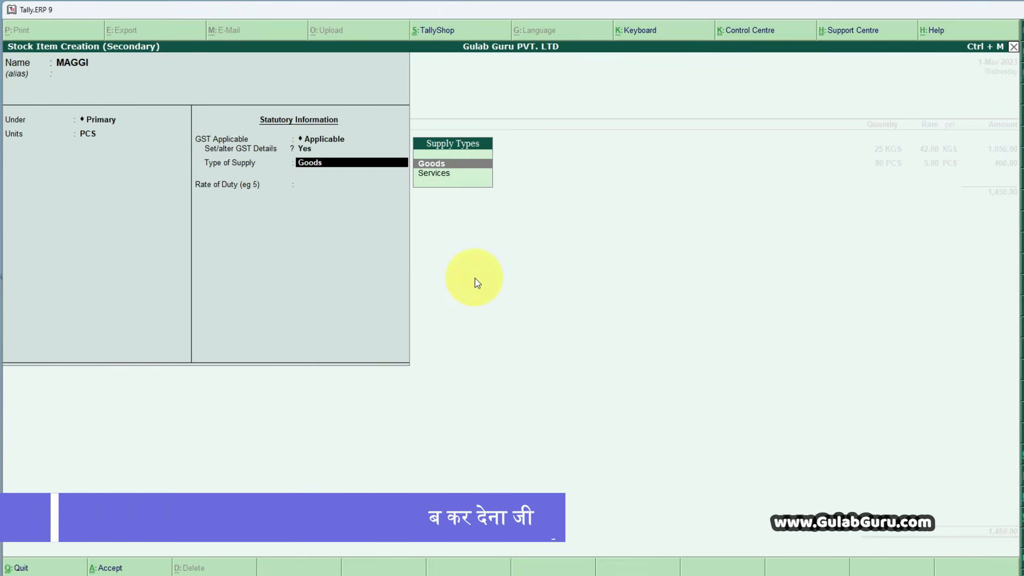
- Keep MAGGI's type of supply as Goods, leave its rate of duty at 0, and save the new stock item
{"action": "key", "text": "Return"}
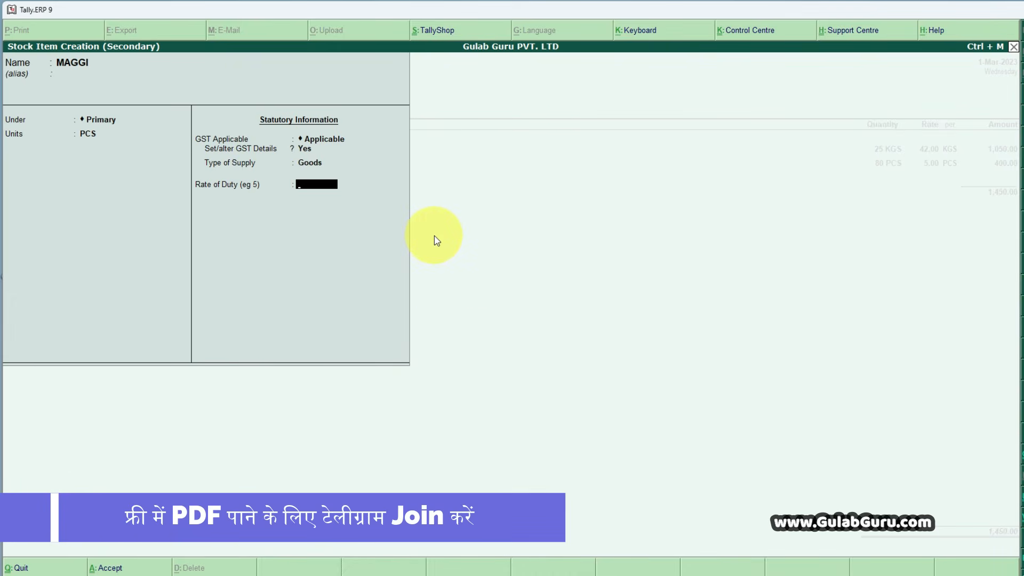
{"action": "key", "text": "Return"}
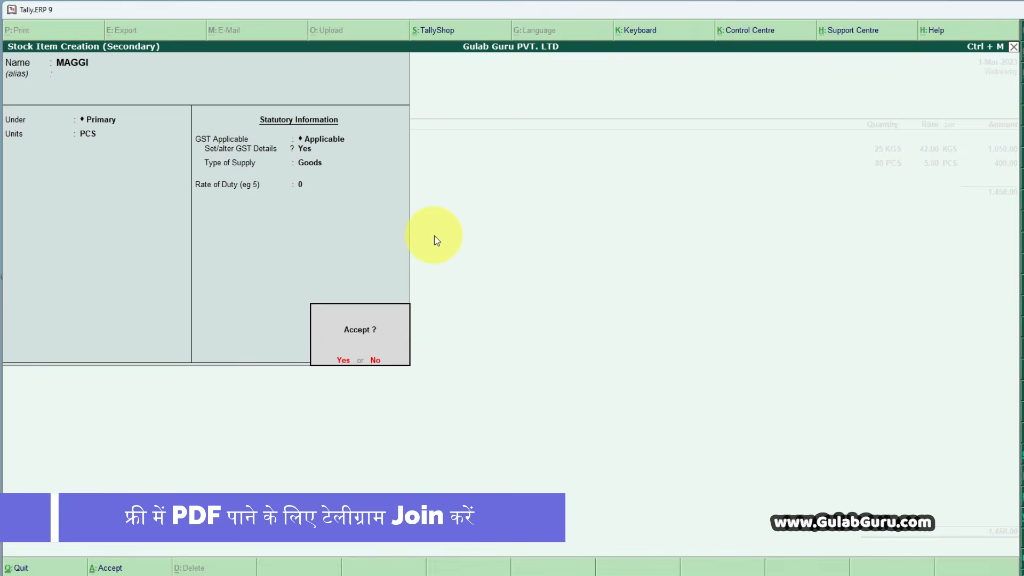
{"action": "key", "text": "Return"}
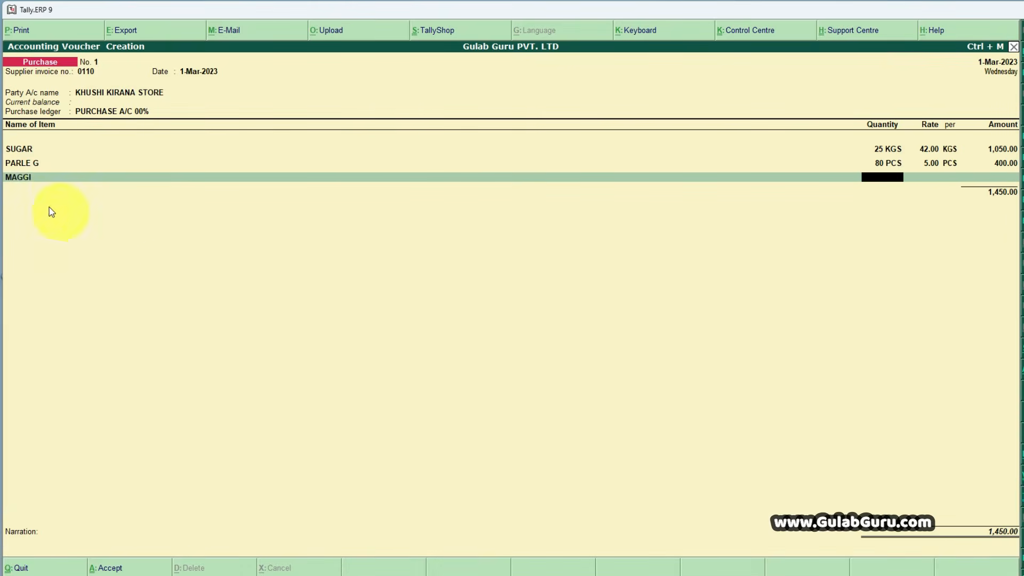
- Enter quantity 30 PCS and rate 10 for MAGGI from the Word invoice, and check the voucher total against the invoice total
{"action": "mouse_move", "coordinate": [738, 575]}
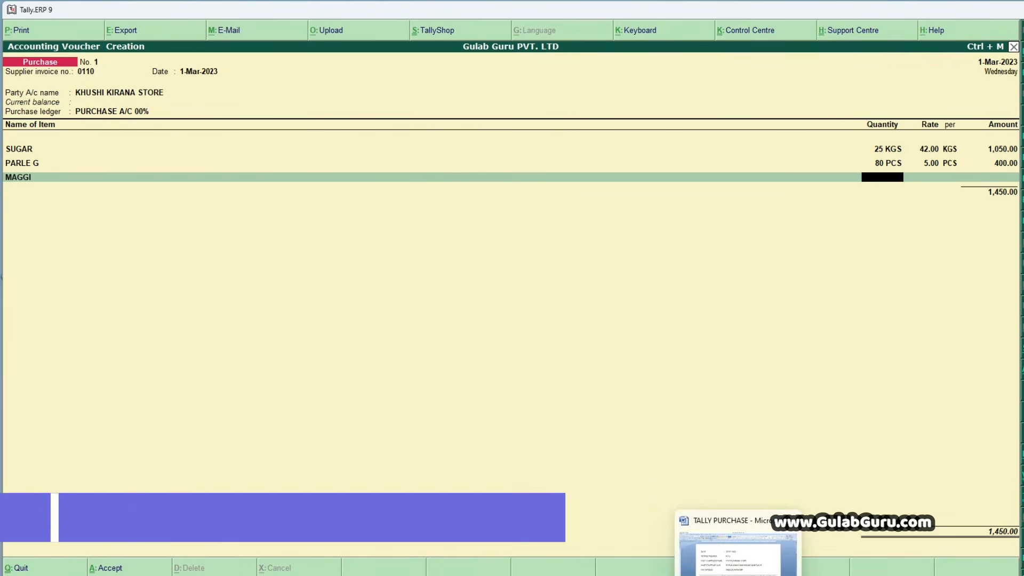
{"action": "left_click", "coordinate": [738, 549]}
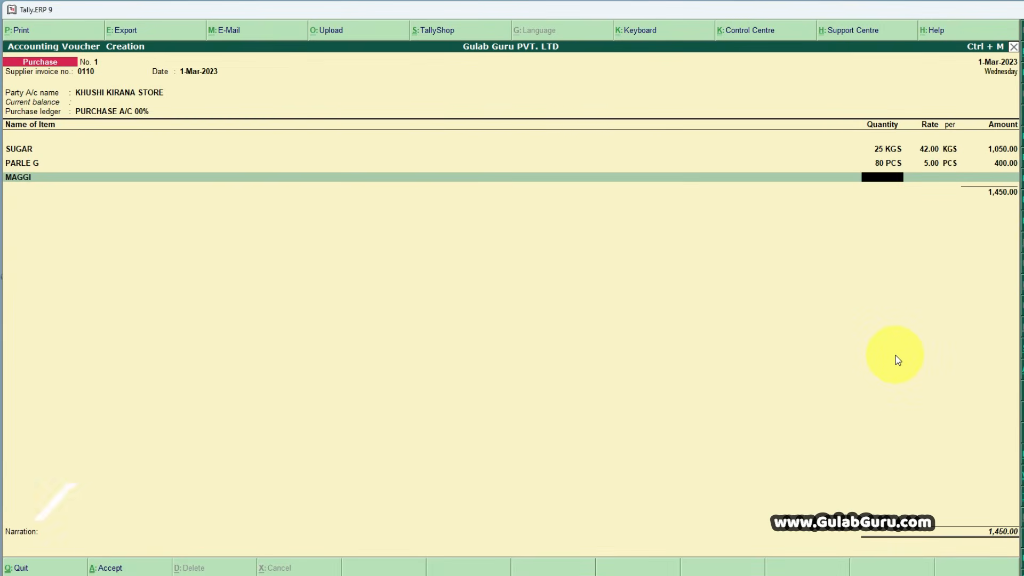
{"action": "type", "text": "30"}
{"action": "key", "text": "Return"}
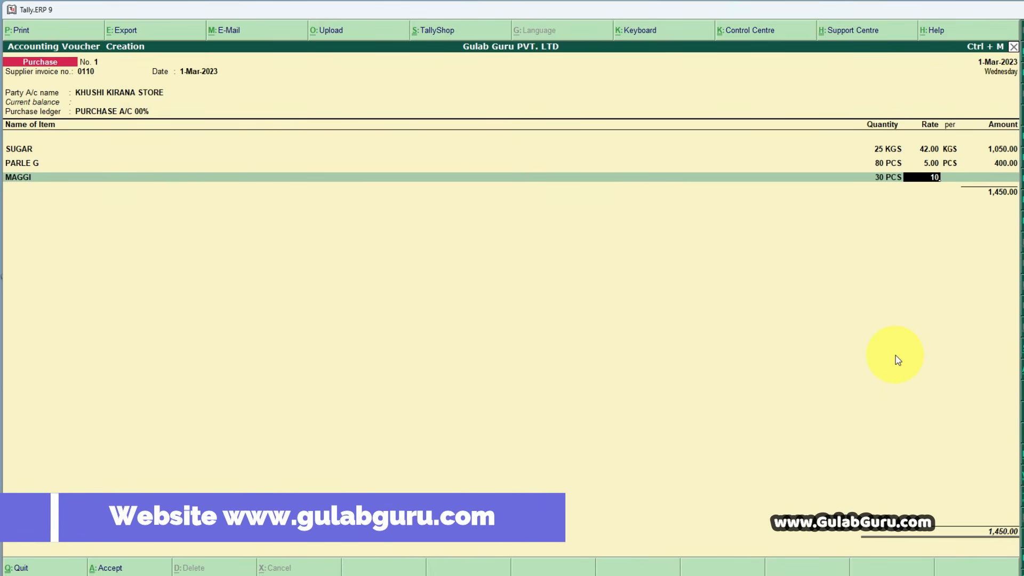
{"action": "key", "text": "Return"}
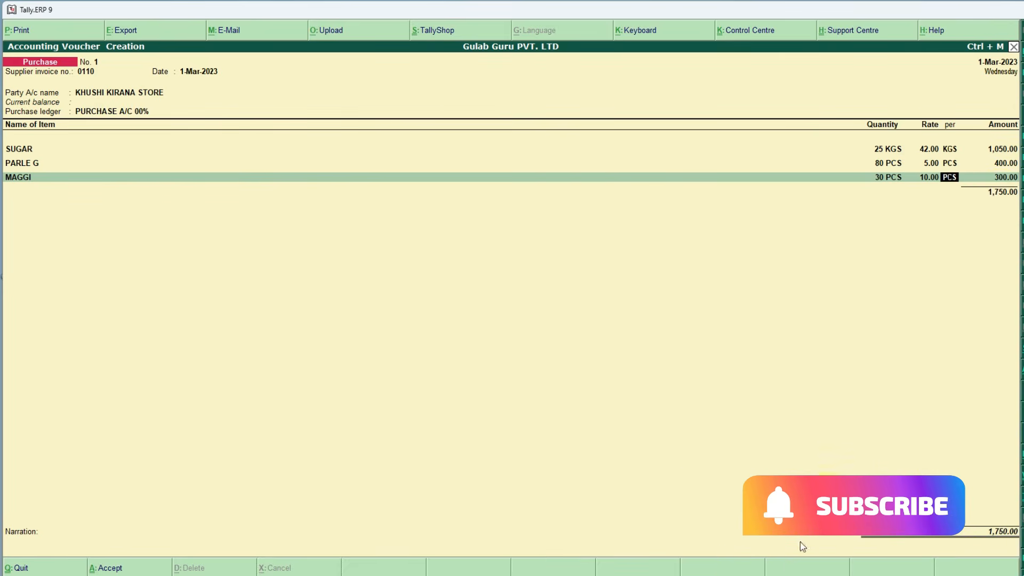
{"action": "key", "text": "alt+Tab"}
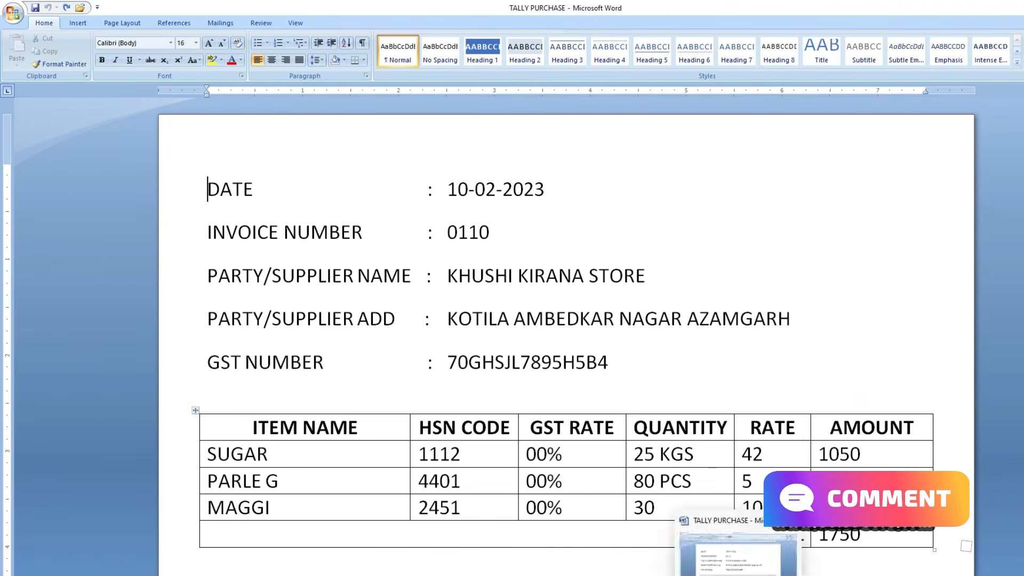
{"action": "key", "text": "alt+Tab"}
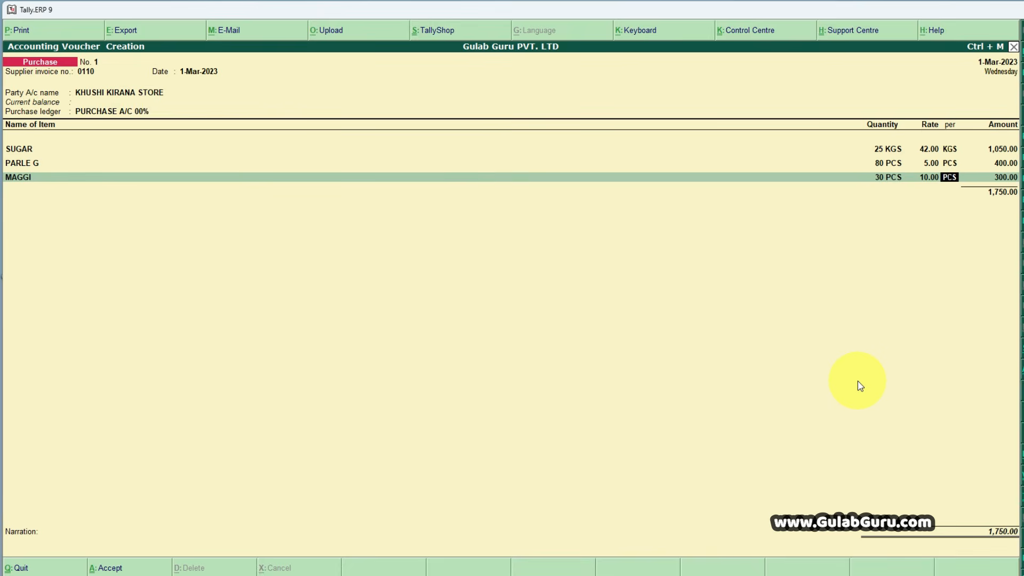
- Accept MAGGI's per unit PCS and calculated amount, and end the voucher's entries without adding further items or ledgers
{"action": "key", "text": "Return"}
{"action": "key", "text": "Return"}
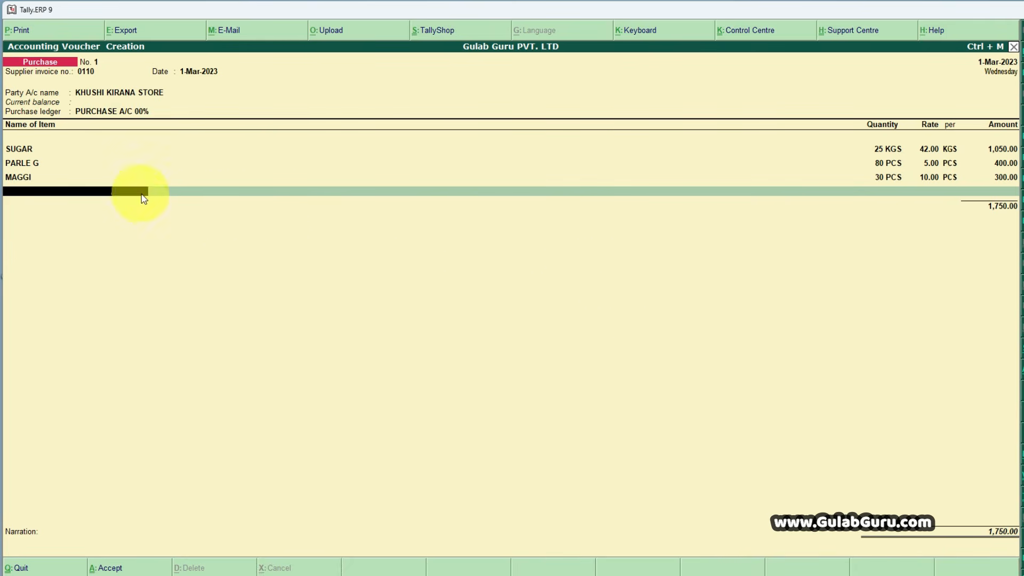
{"action": "key", "text": "Return"}
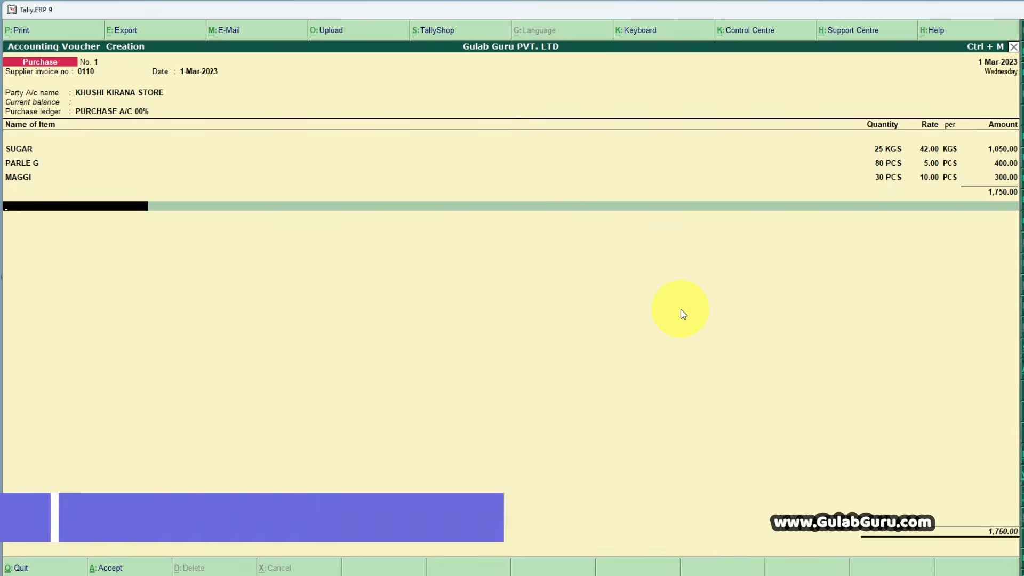
{"action": "key", "text": "Return"}
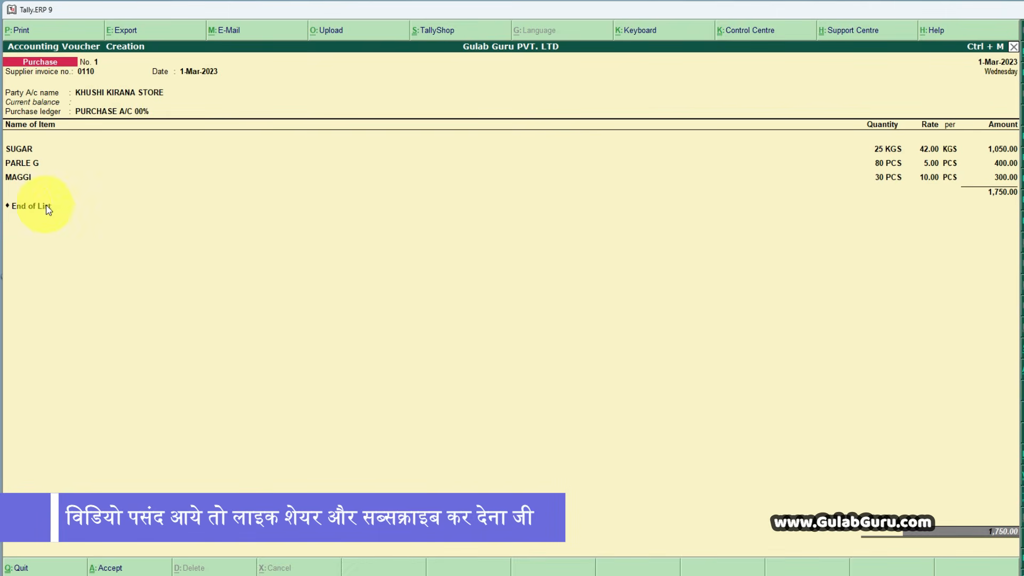
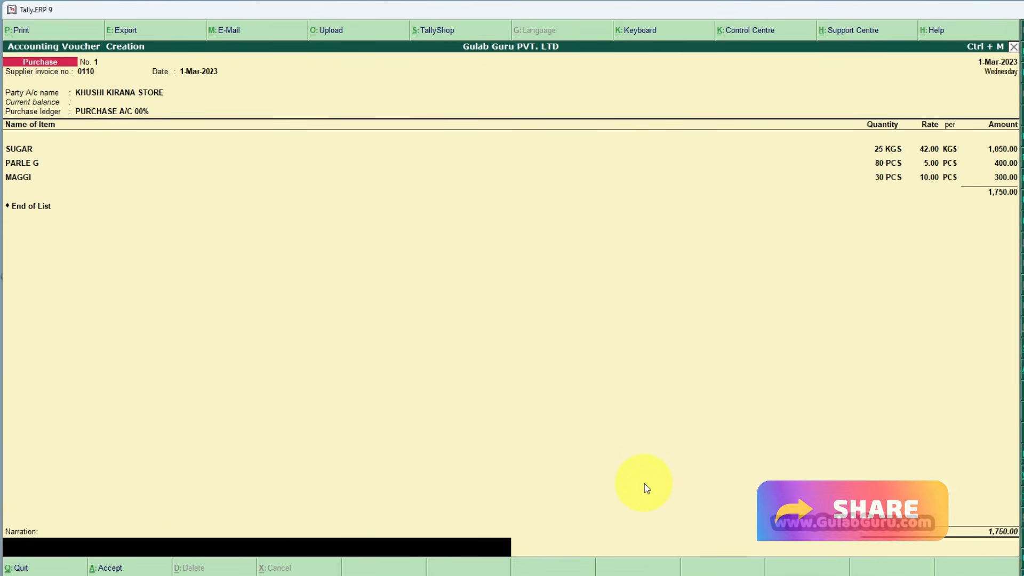
- Leave the narration blank, save the Khushi Kirana Store purchase voucher, and exit voucher entry to the Gateway of Tally
{"action": "key", "text": "Return"}
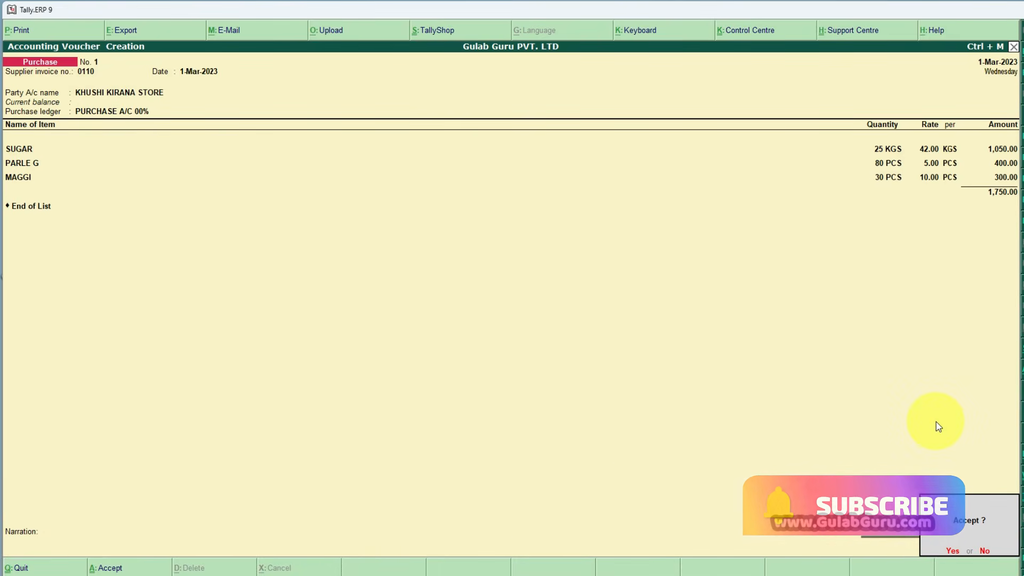
{"action": "key", "text": "Return"}
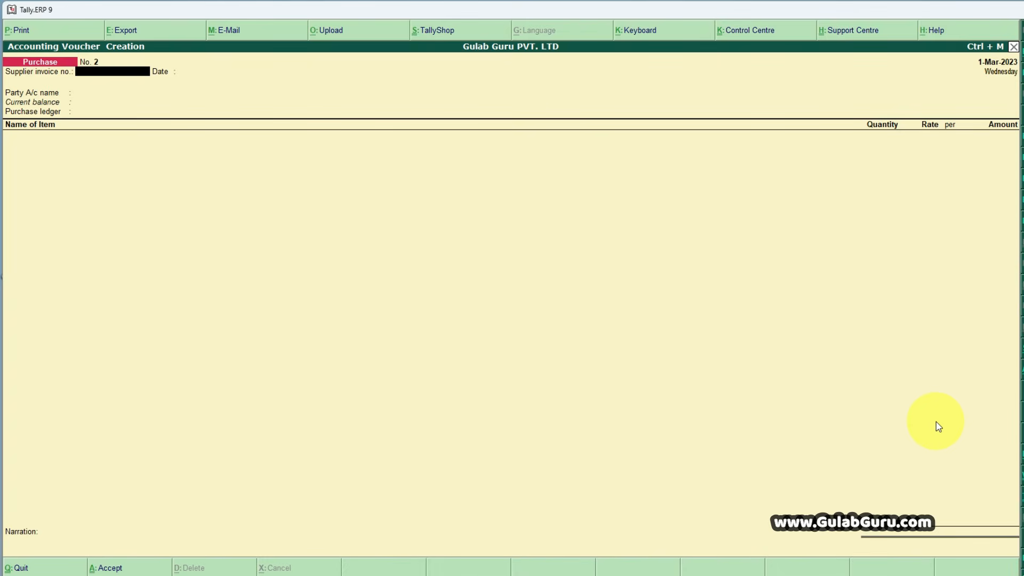
{"action": "key", "text": "Escape"}
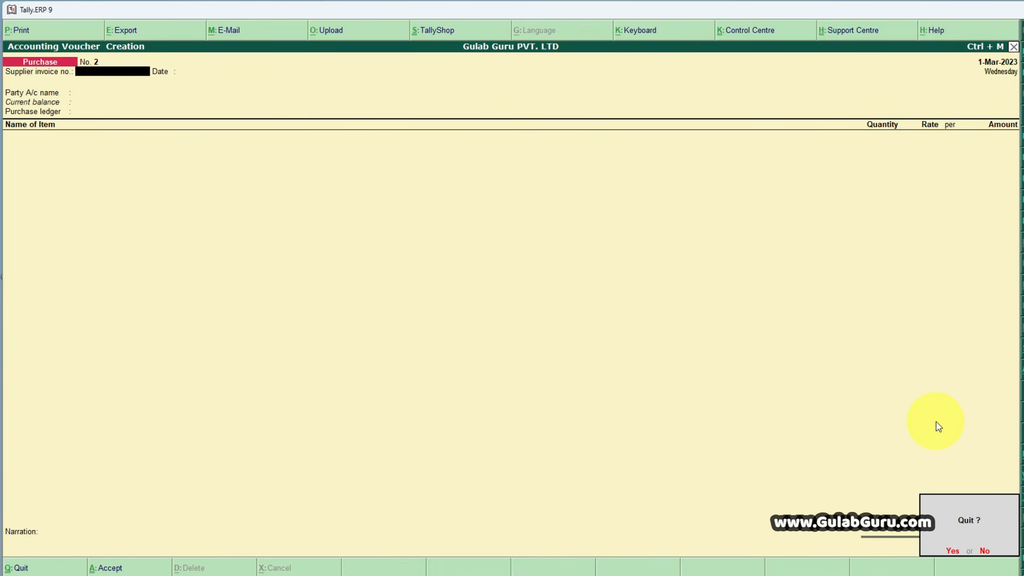
{"action": "key", "text": "y"}
{"action": "key", "text": "Escape"}
{"action": "key", "text": "n"}
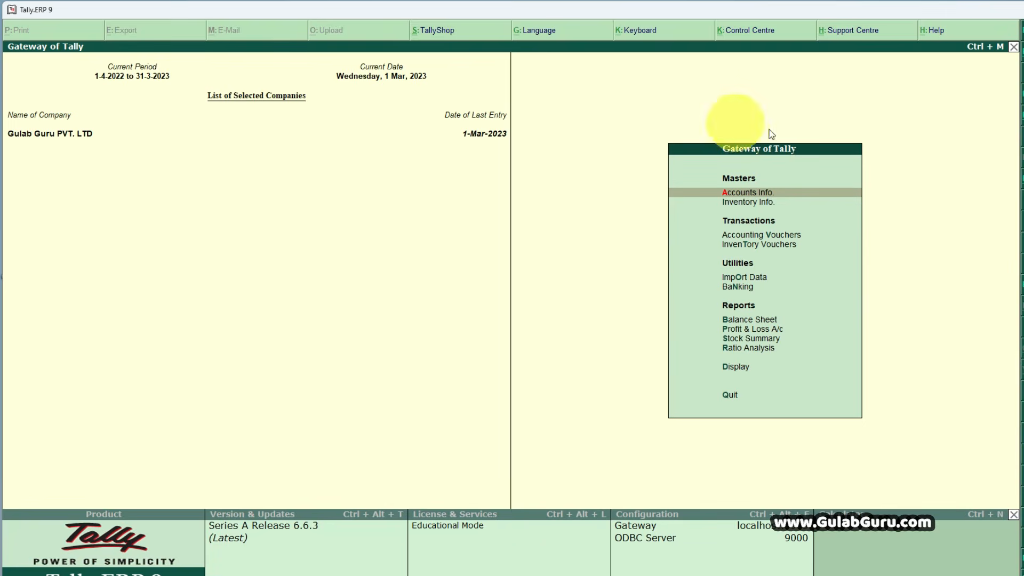
- Go to the Account Books reports in the Display Menu
{"action": "key", "text": "Down"}
{"action": "key", "text": "Down"}
{"action": "key", "text": "Down"}
{"action": "key", "text": "Down"}
{"action": "key", "text": "Down"}
{"action": "key", "text": "Down"}
{"action": "key", "text": "Down"}
{"action": "key", "text": "Down"}
{"action": "key", "text": "Down"}
{"action": "key", "text": "Down"}
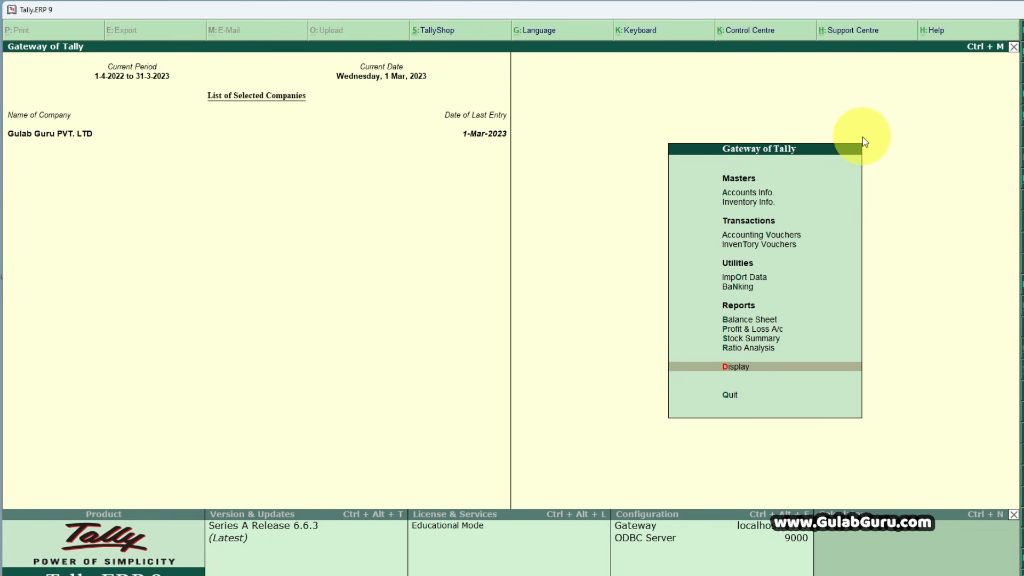
{"action": "key", "text": "Return"}
{"action": "key", "text": "Down"}
{"action": "key", "text": "Down"}
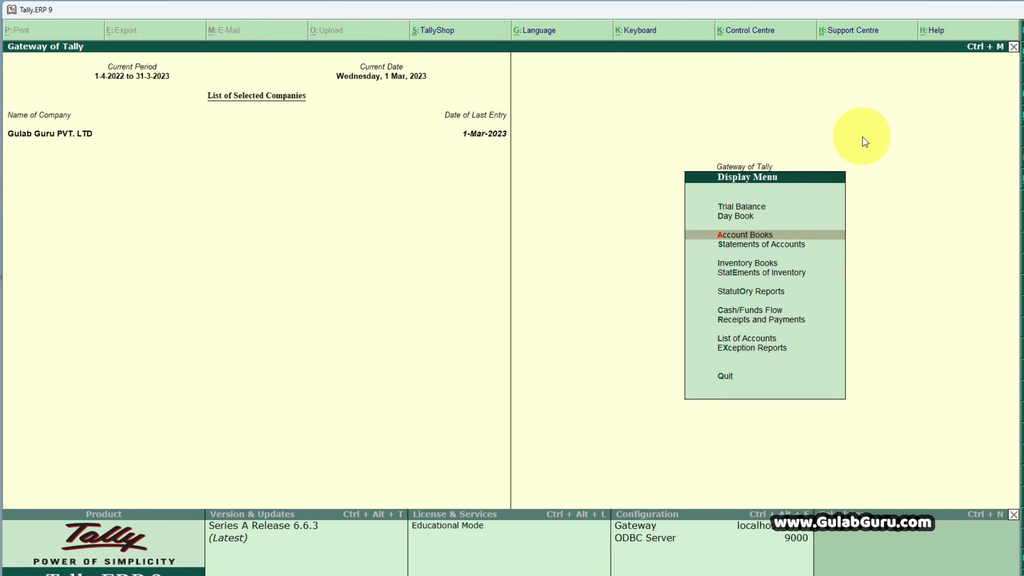
{"action": "key", "text": "Return"}
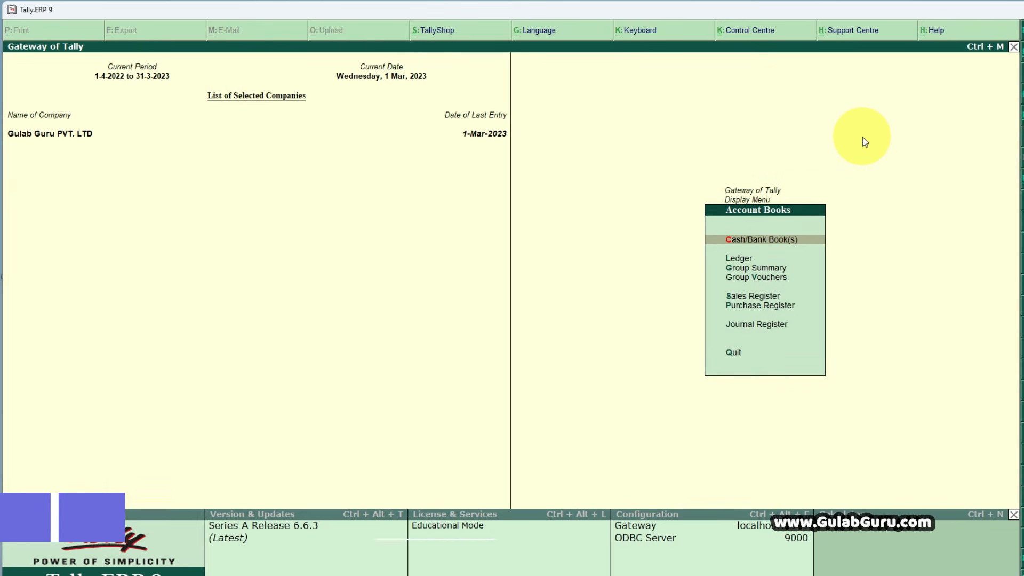
- View the Purchase Register and drill down into March to inspect the Khushi Kirana Store purchase voucher
{"action": "key", "text": "Down"}
{"action": "key", "text": "Down"}
{"action": "key", "text": "Down"}
{"action": "key", "text": "Down"}
{"action": "key", "text": "Down"}
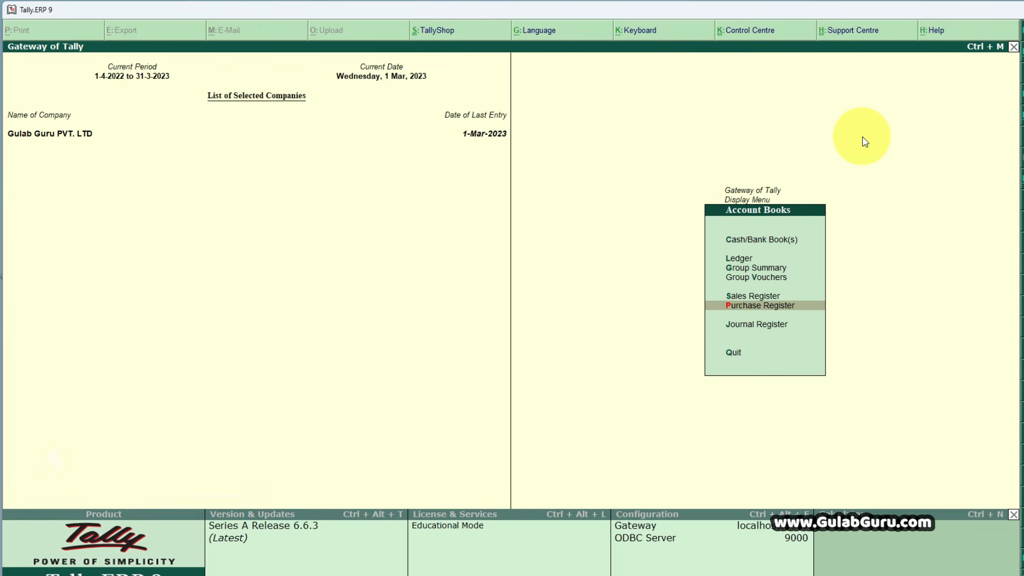
{"action": "key", "text": "Return"}
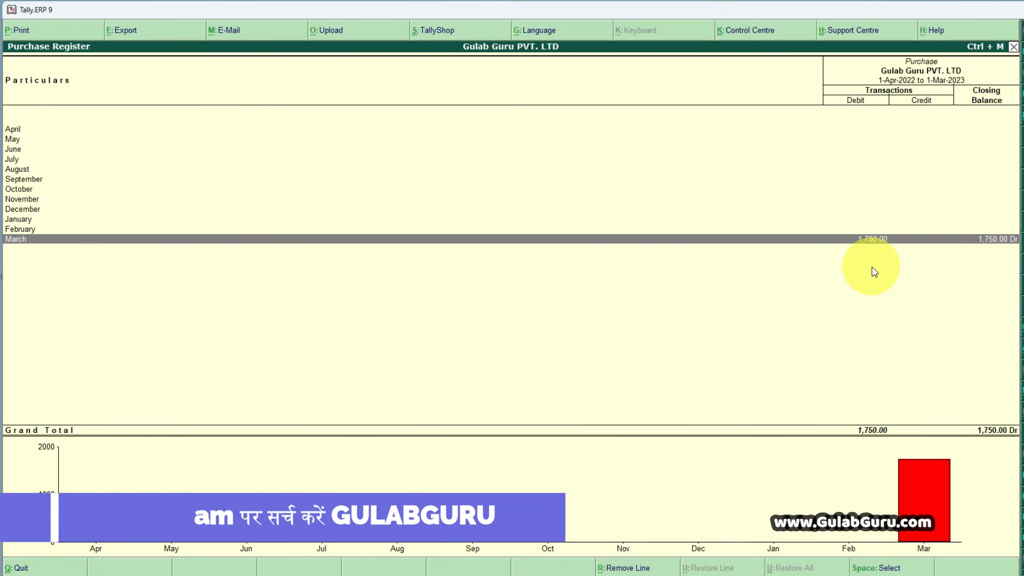
{"action": "key", "text": "Return"}
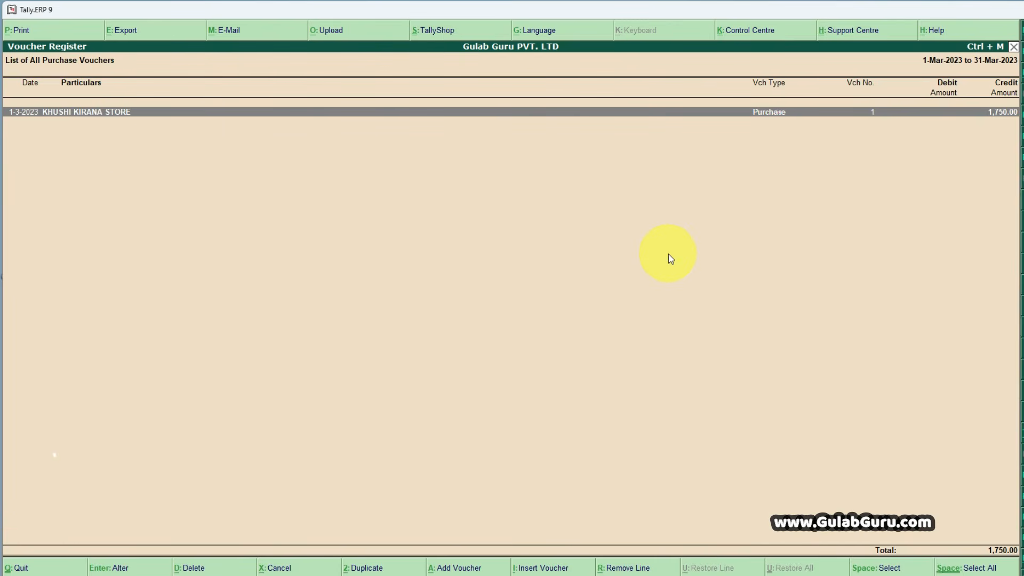
{"action": "double_click", "coordinate": [264, 112]}
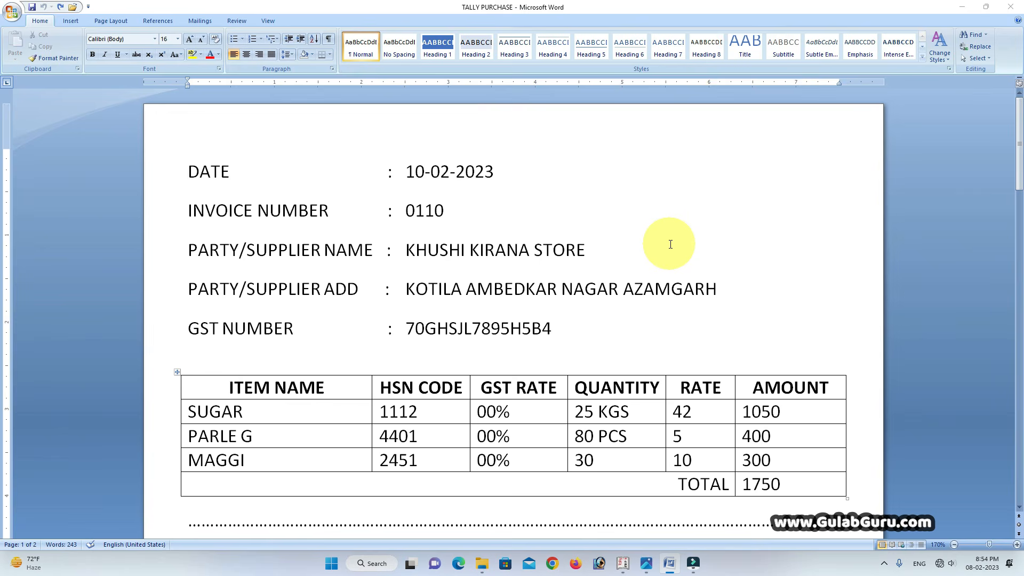
- Switch to the TALLY PURCHASE document in Word and review the Khushi Kirana Store and Pushpa General Store invoices
{"action": "scroll", "coordinate": [746, 291], "scroll_direction": "down", "scroll_amount": 3}
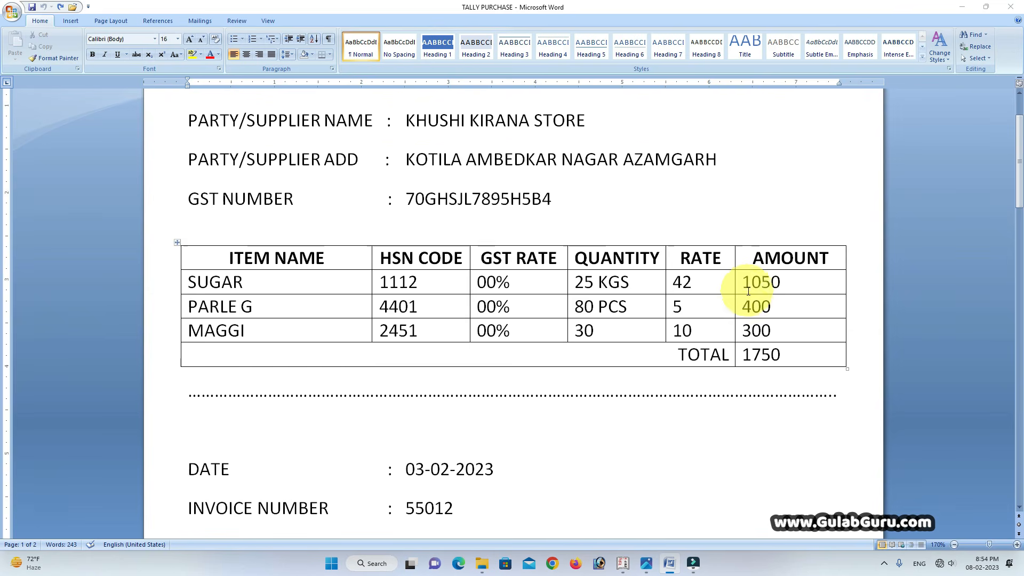
{"action": "scroll", "coordinate": [748, 291], "scroll_direction": "down", "scroll_amount": 7}
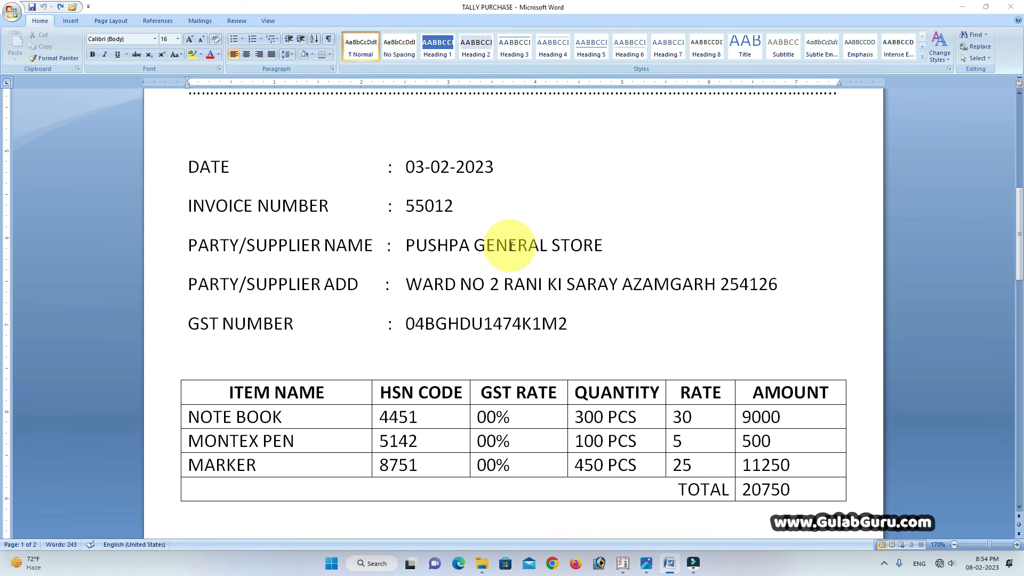
{"action": "scroll", "coordinate": [511, 245], "scroll_direction": "up", "scroll_amount": 10}
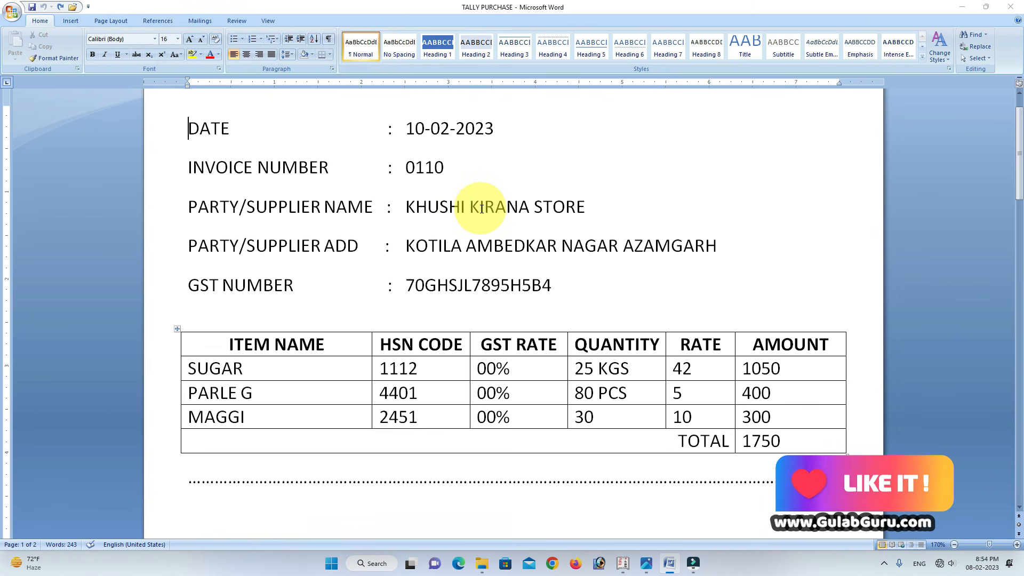
{"action": "scroll", "coordinate": [482, 208], "scroll_direction": "down", "scroll_amount": 8}
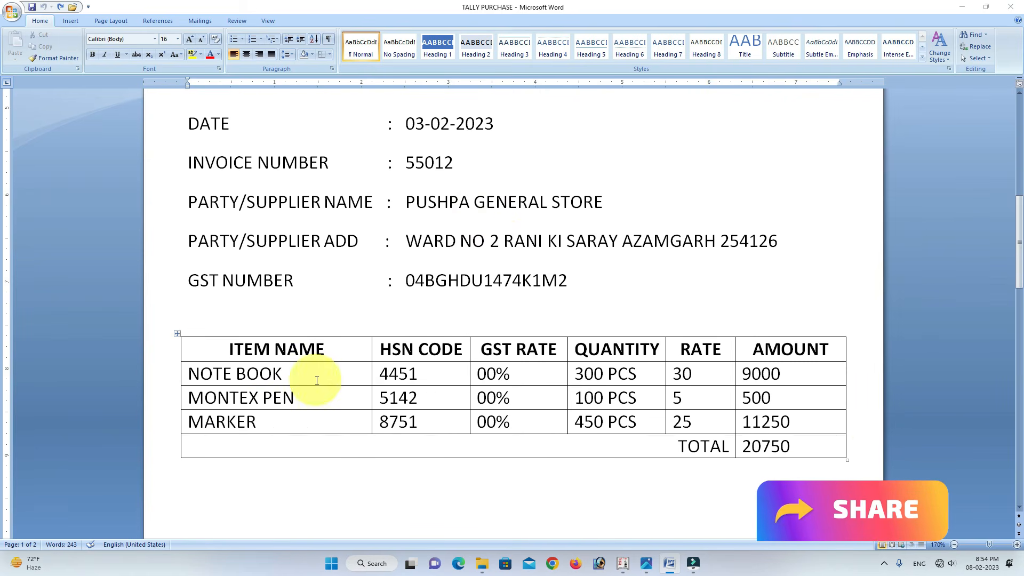
{"action": "scroll", "coordinate": [612, 330], "scroll_direction": "up", "scroll_amount": 3}
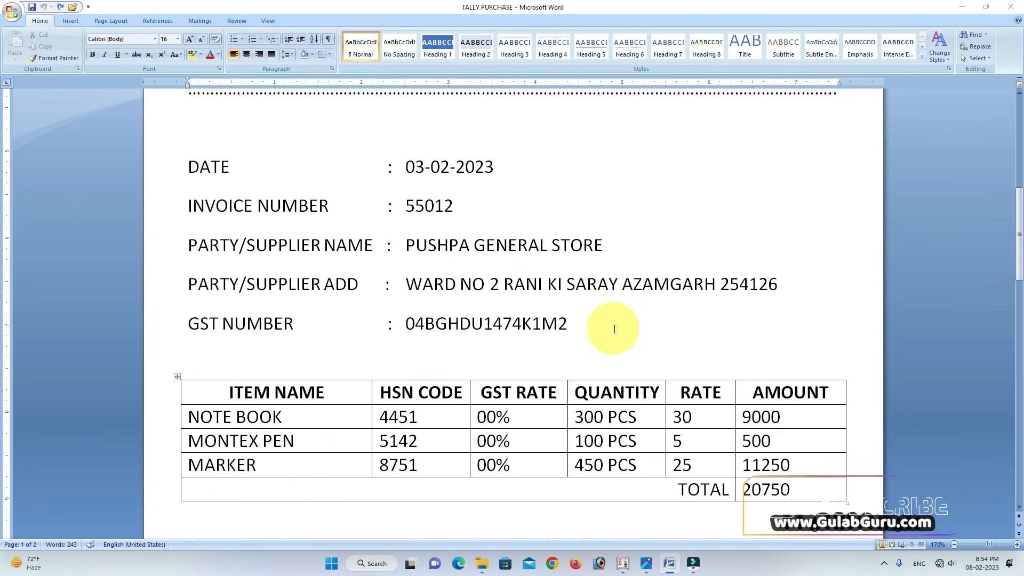
{"action": "scroll", "coordinate": [614, 329], "scroll_direction": "up", "scroll_amount": 3}
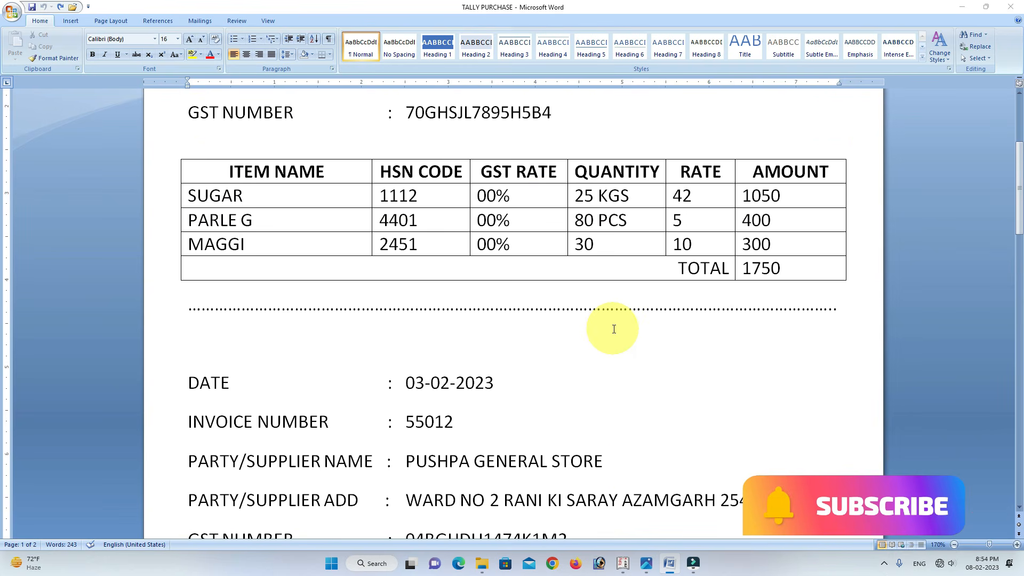
{"action": "scroll", "coordinate": [612, 329], "scroll_direction": "up", "scroll_amount": 4}
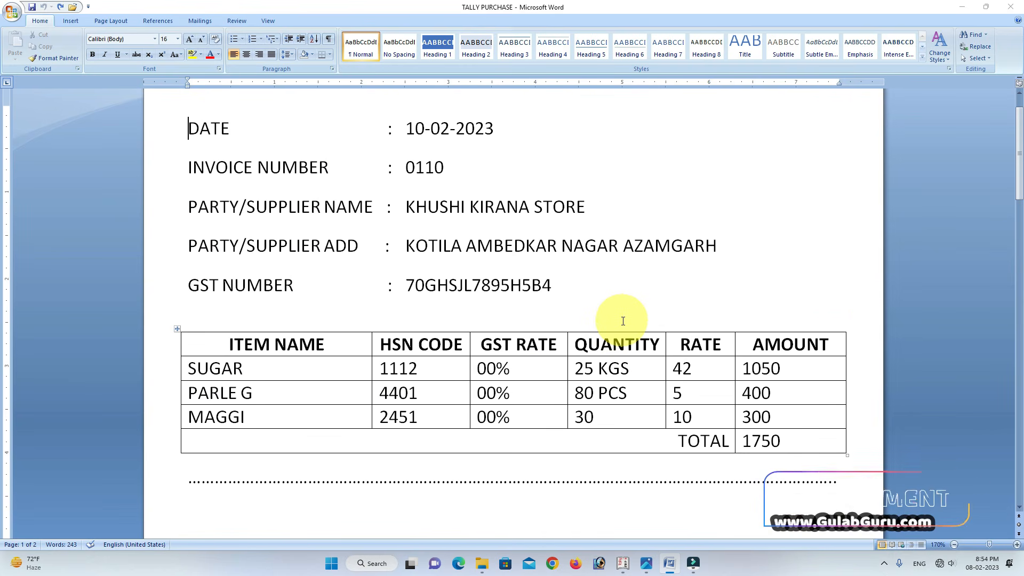